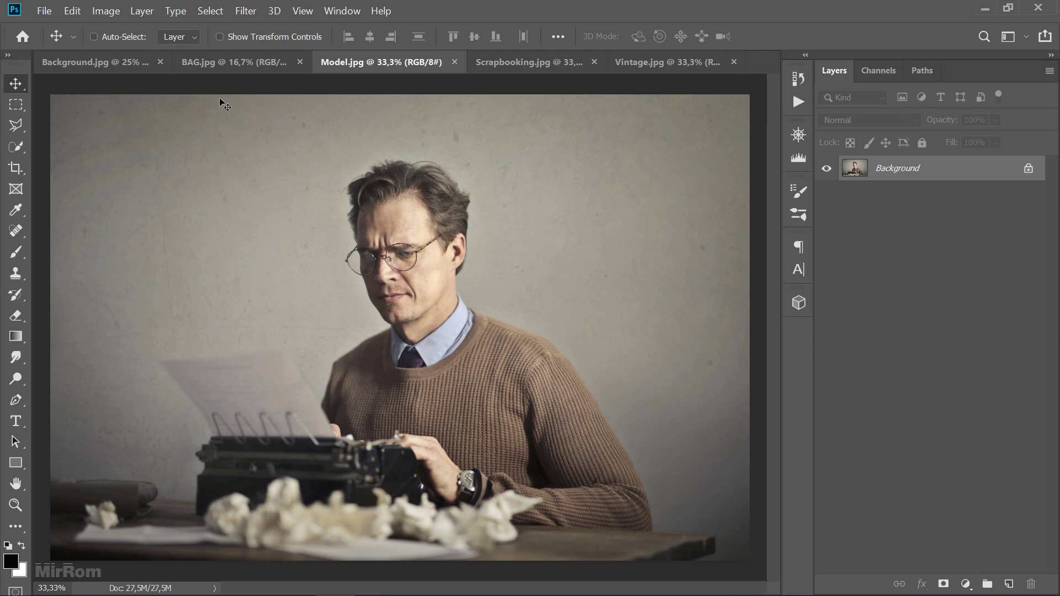
Look through the open source images: grunge texture, scrapbook paper, parchment and typewriter photo
click(123, 62)
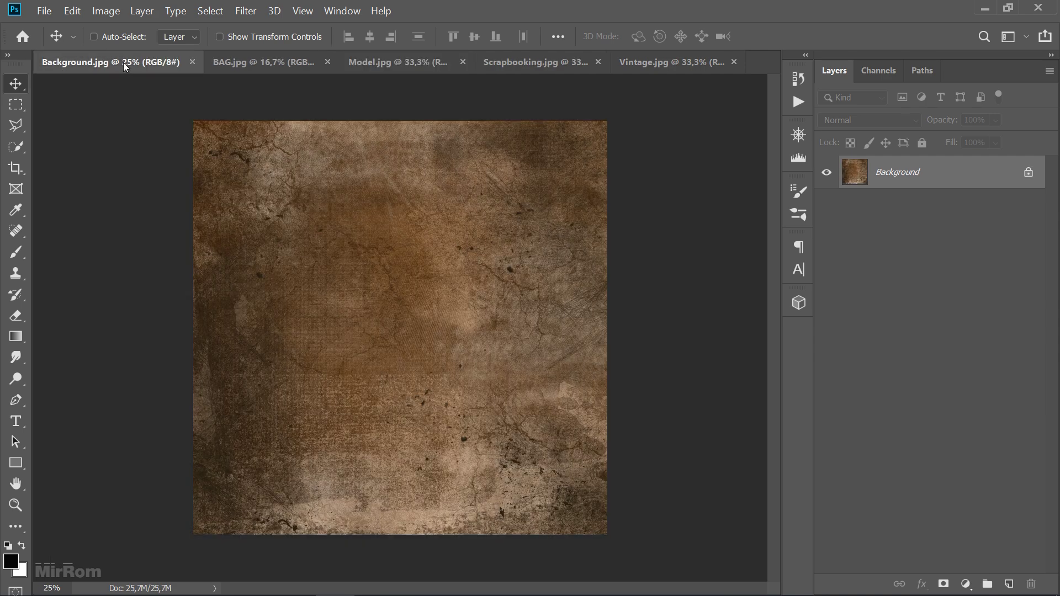
click(242, 67)
click(512, 64)
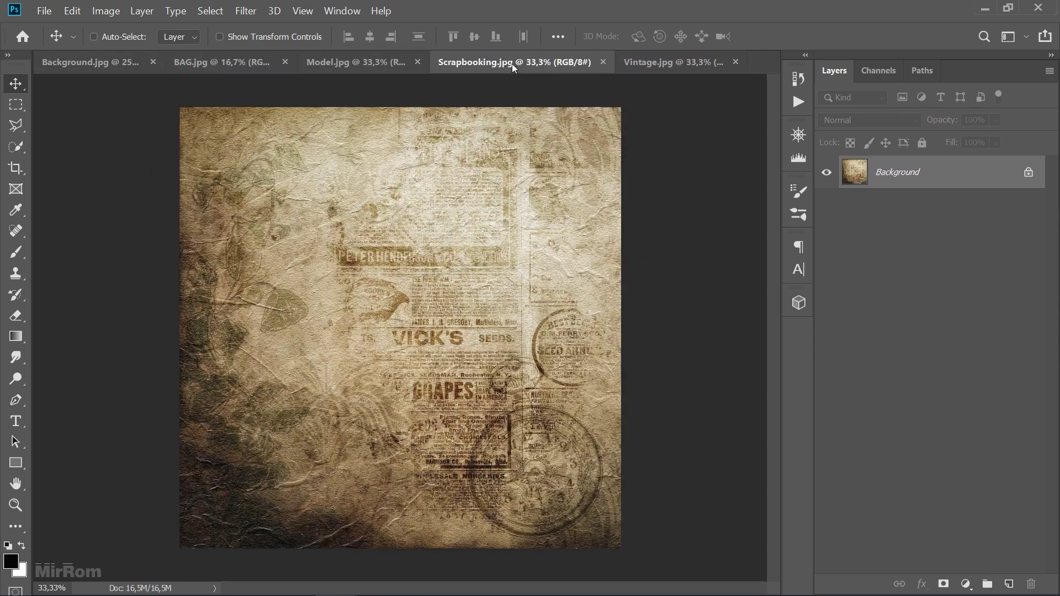
click(649, 64)
click(502, 61)
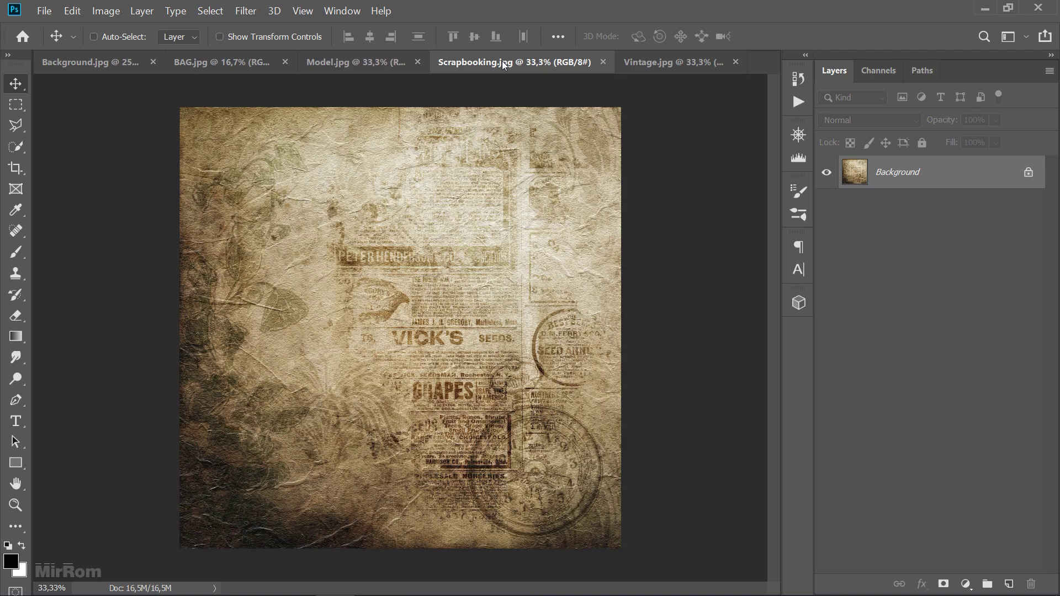
click(382, 61)
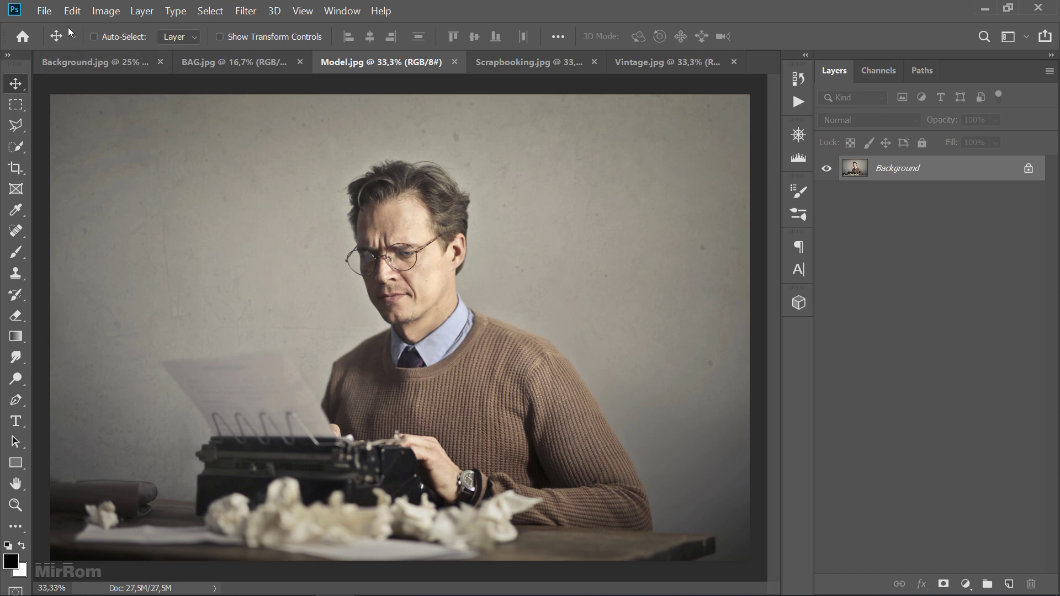
Create a new document named 'Vintage ArtWork', 1900 × 1900 px at 200 ppi
click(49, 16)
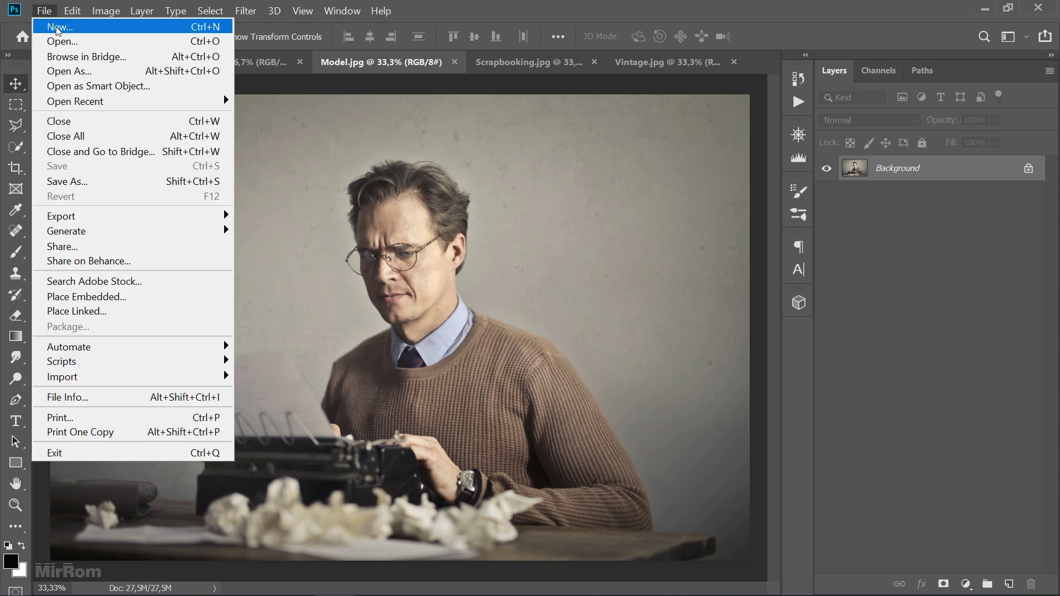
click(131, 28)
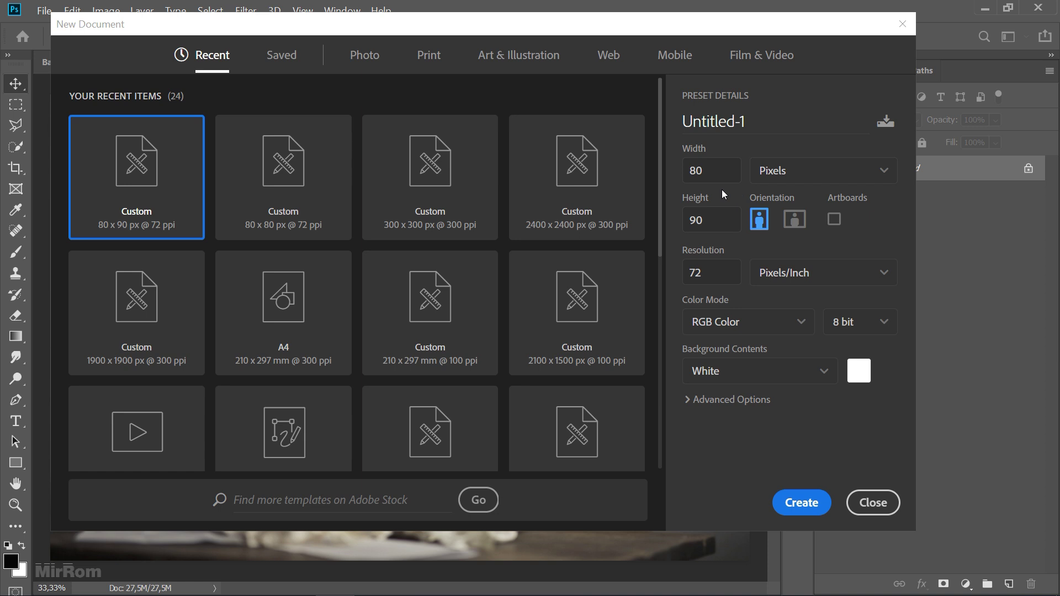
click(747, 122)
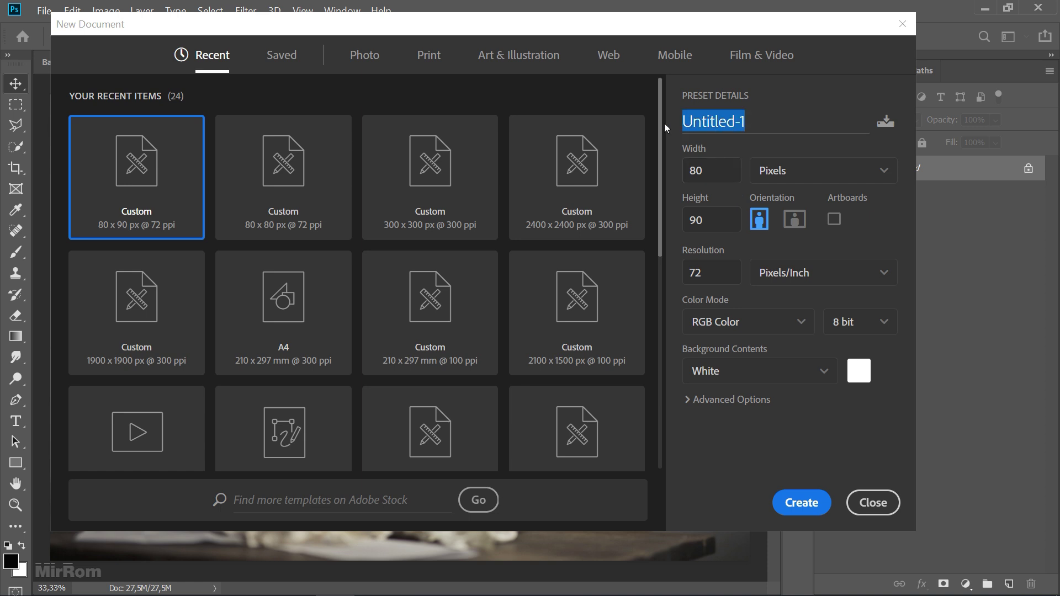
text(Vintage)
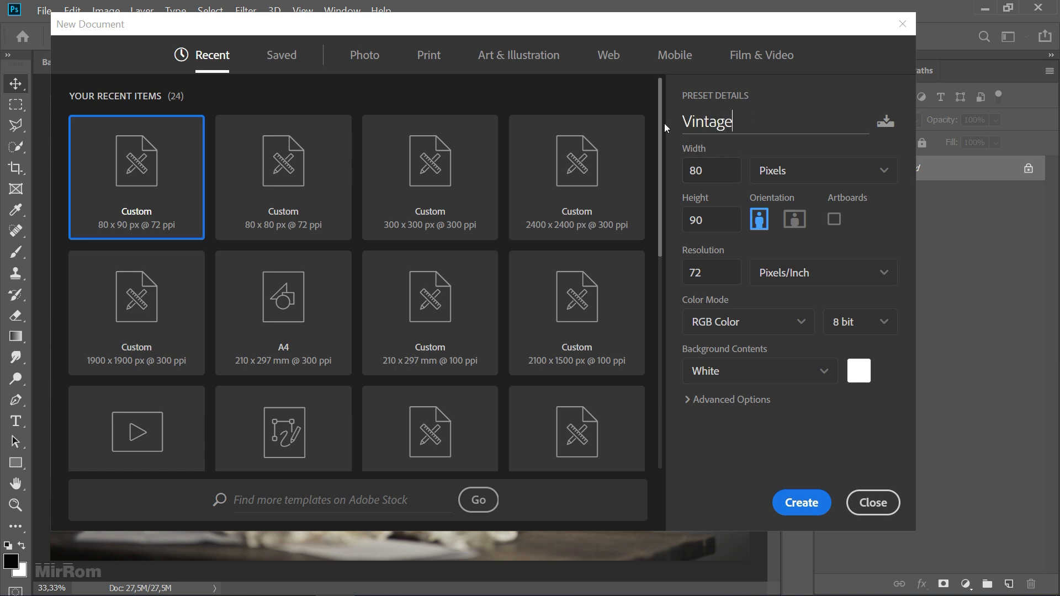
text( ArtWork)
drag(707, 167, 677, 167)
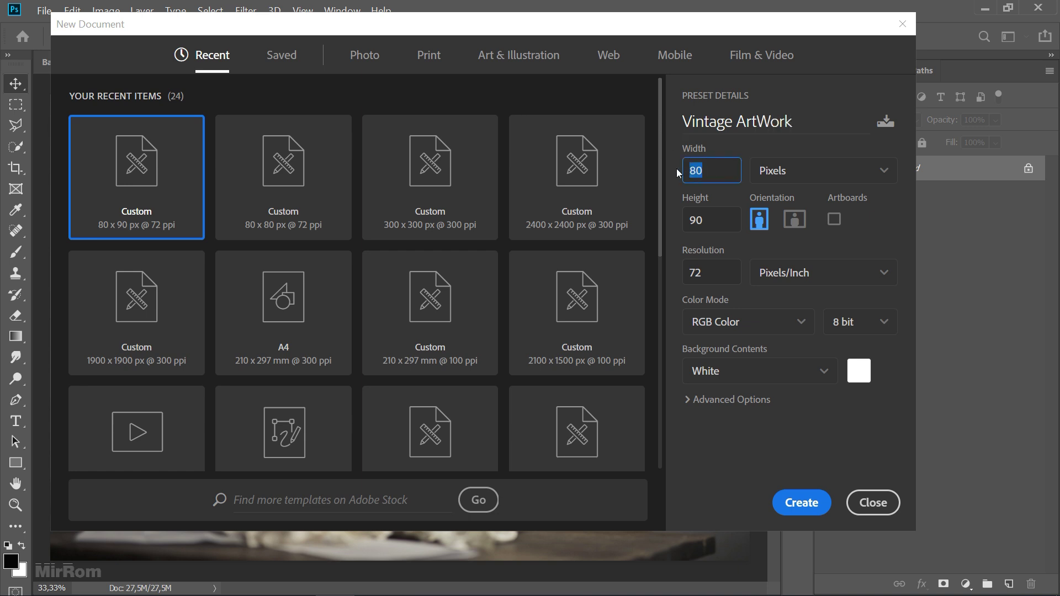
text(1900)
click(780, 177)
click(776, 199)
click(683, 221)
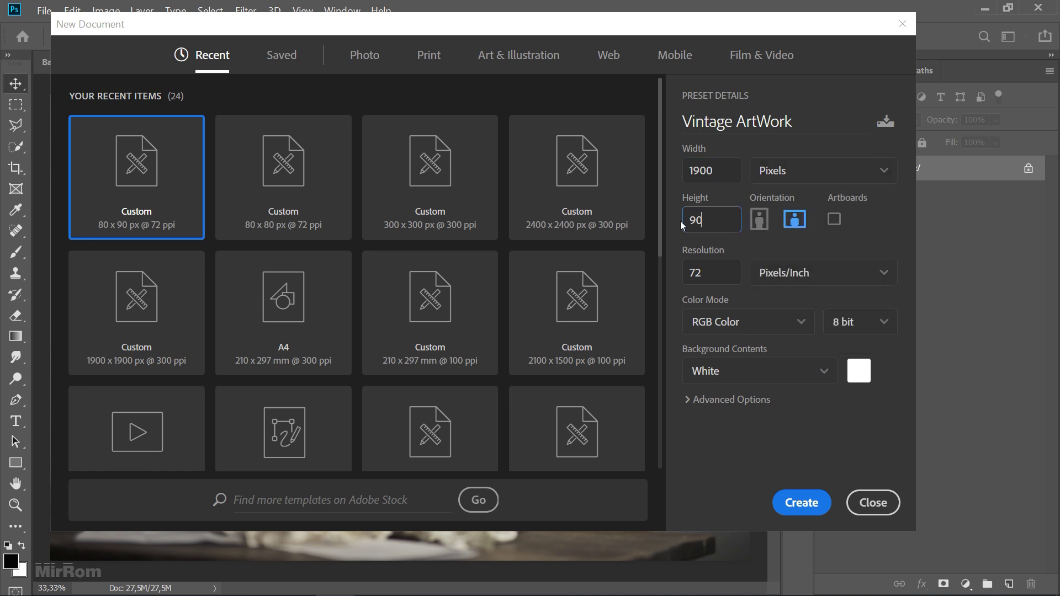
text(1900)
key(Tab)
text(2)
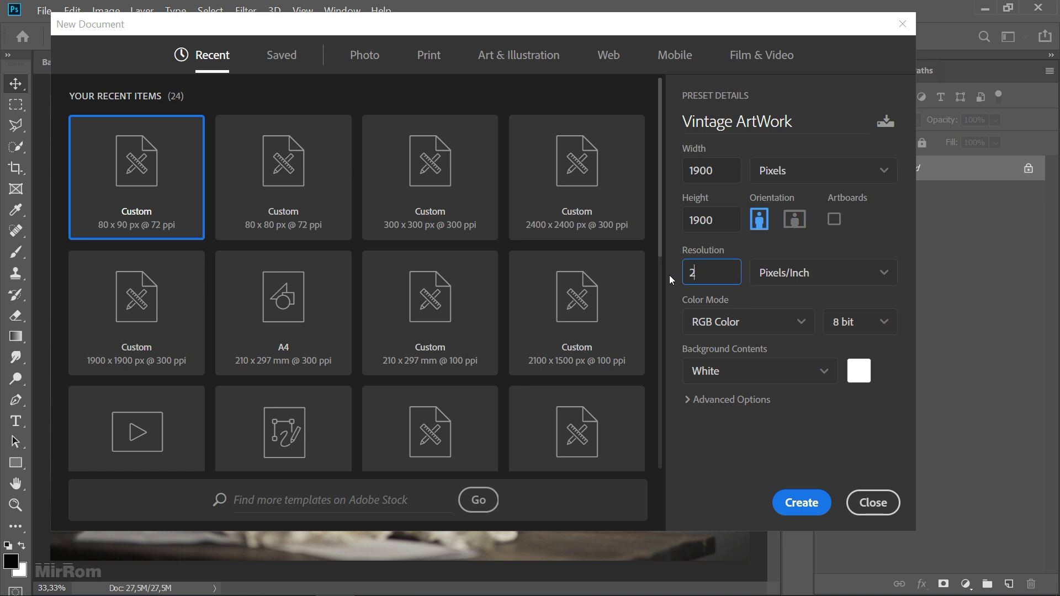
text(00)
click(799, 509)
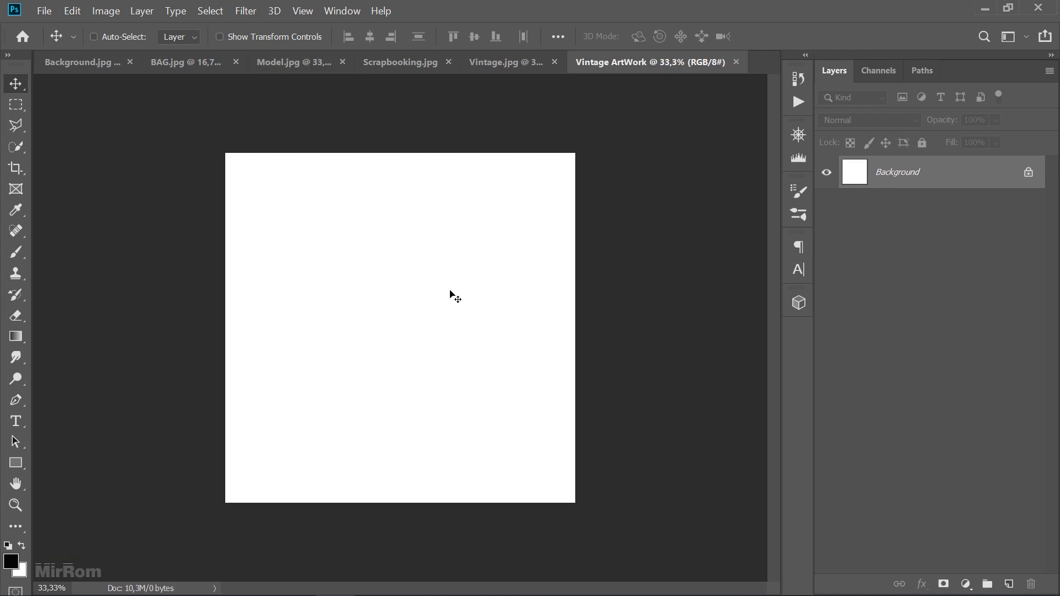
Copy the scrapbook paper texture into Vintage ArtWork and close its source file
click(381, 68)
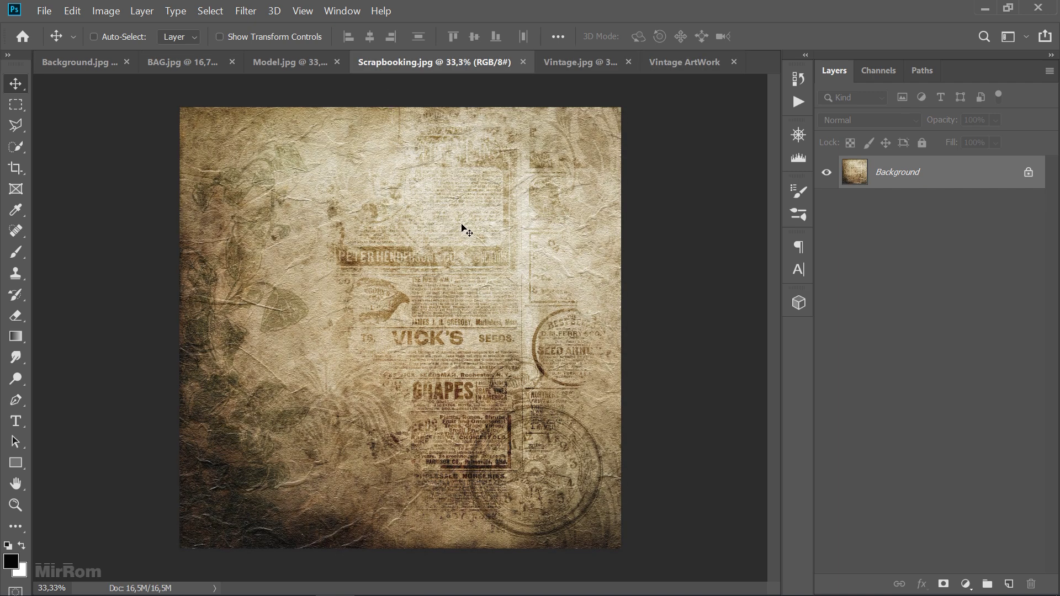
drag(546, 209, 479, 223)
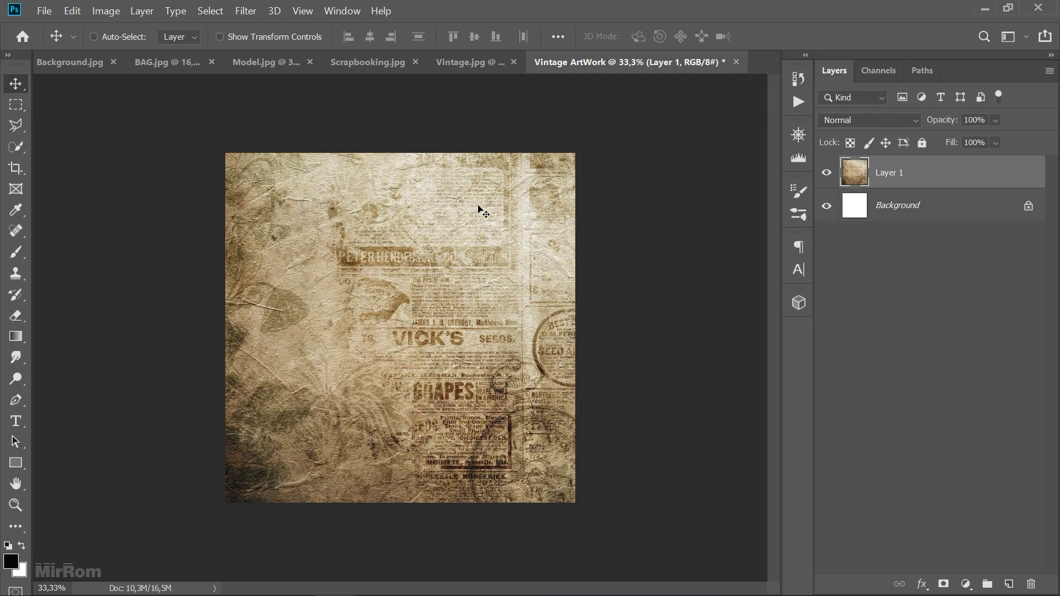
click(416, 64)
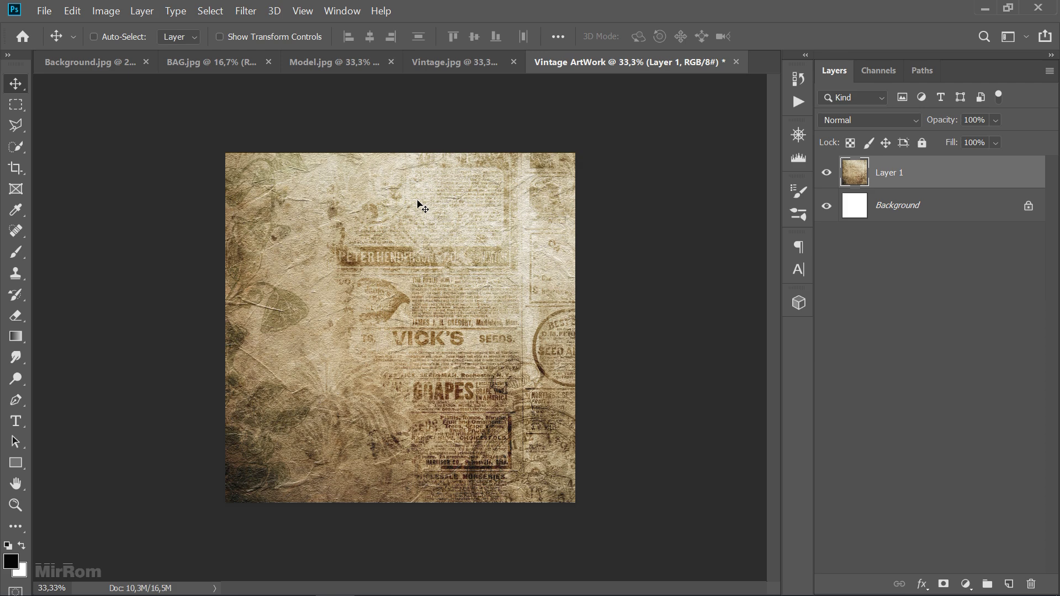
Scale the texture layer down from its corners to fit the canvas
key(ctrl+t)
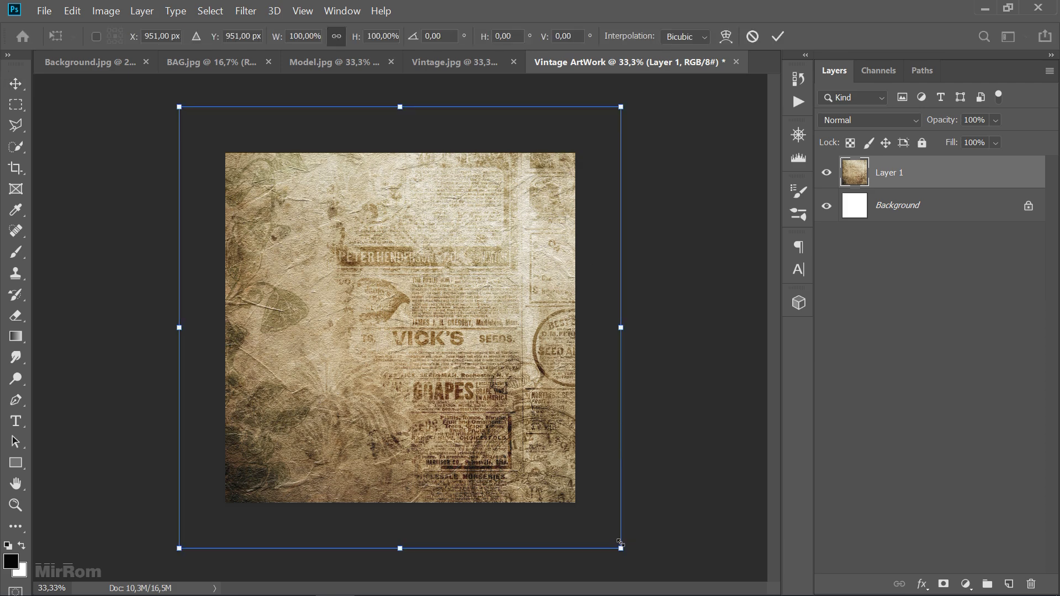
drag(621, 544, 593, 505)
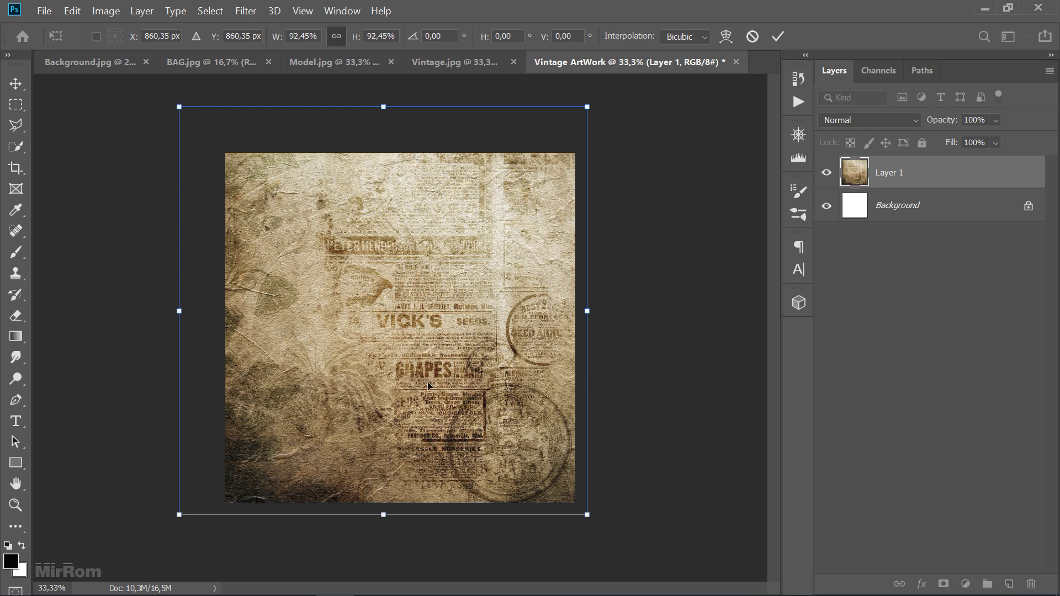
drag(178, 103, 197, 152)
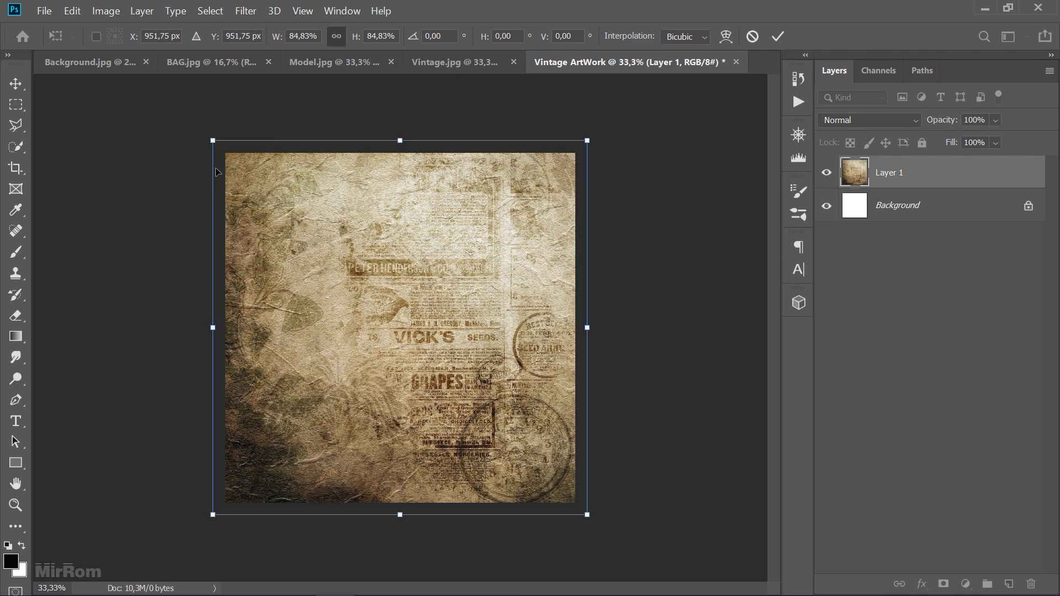
key(Return)
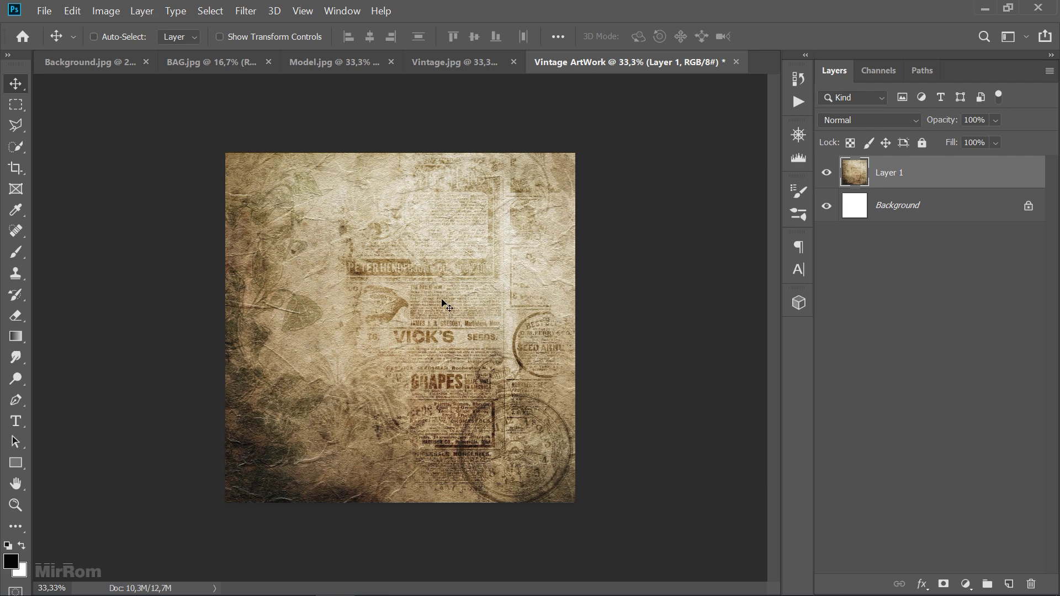
In the typewriter photo, auto-select the man using Quick Selection's Select Subject
click(319, 67)
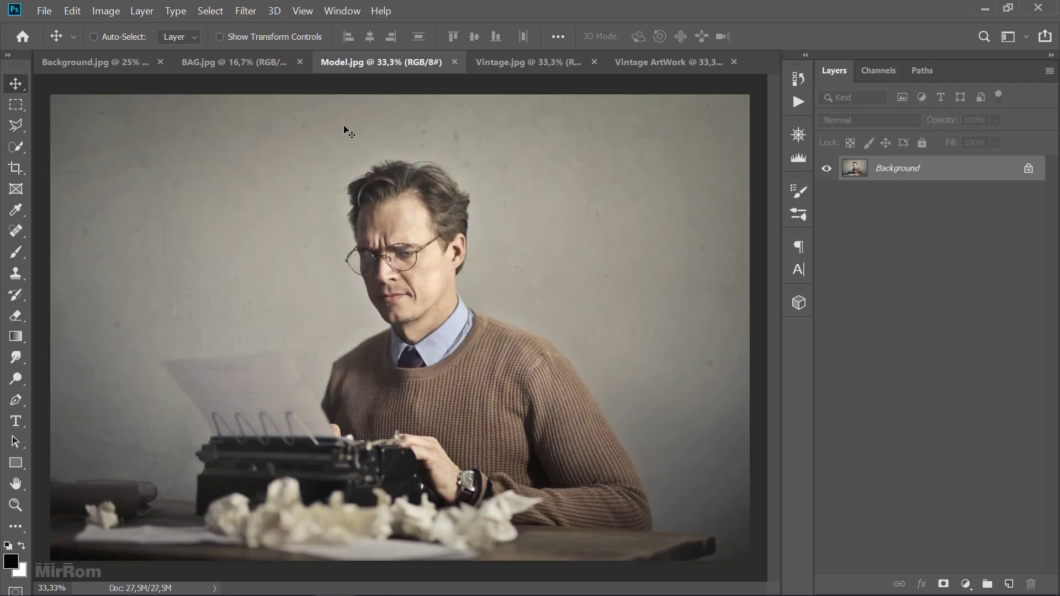
key(ctrl+minus)
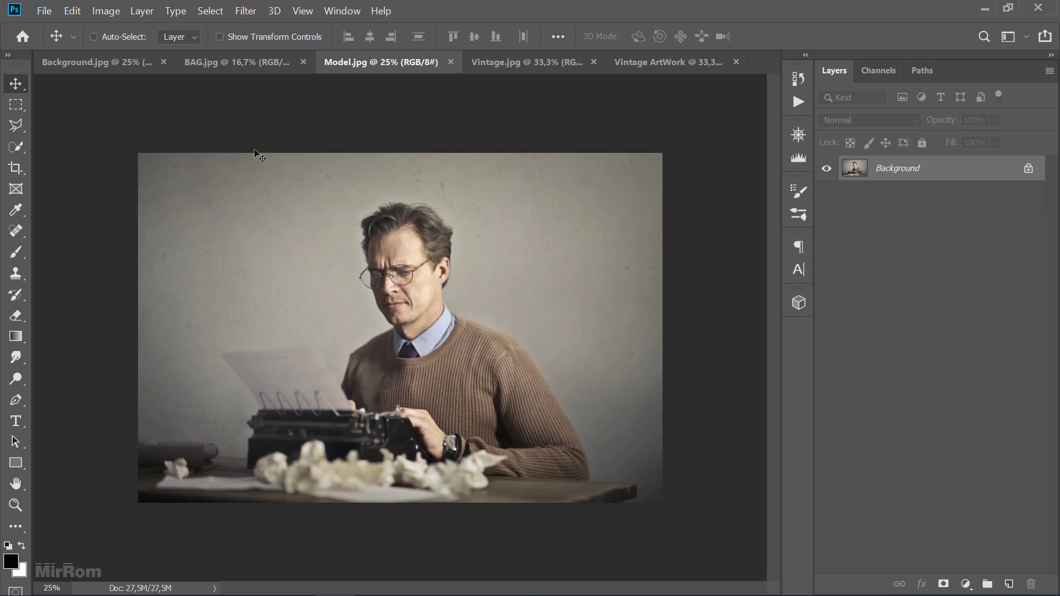
click(24, 153)
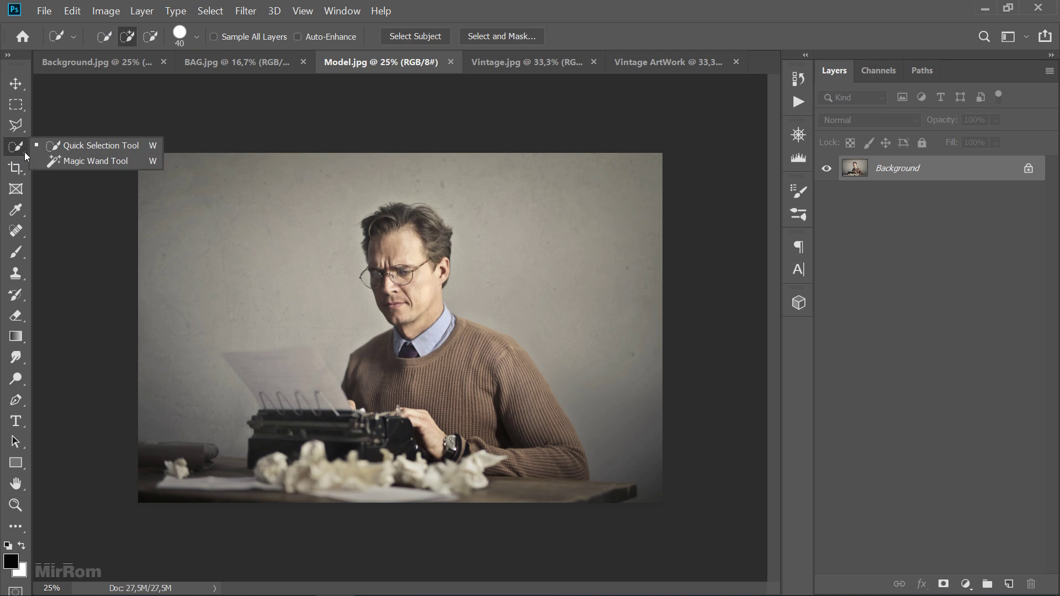
click(133, 154)
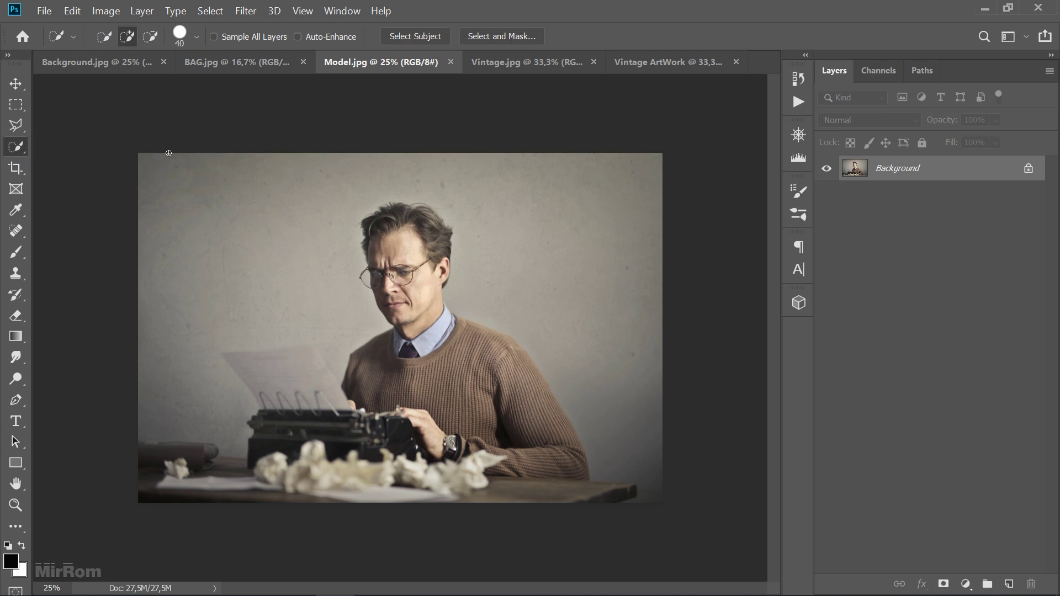
click(427, 36)
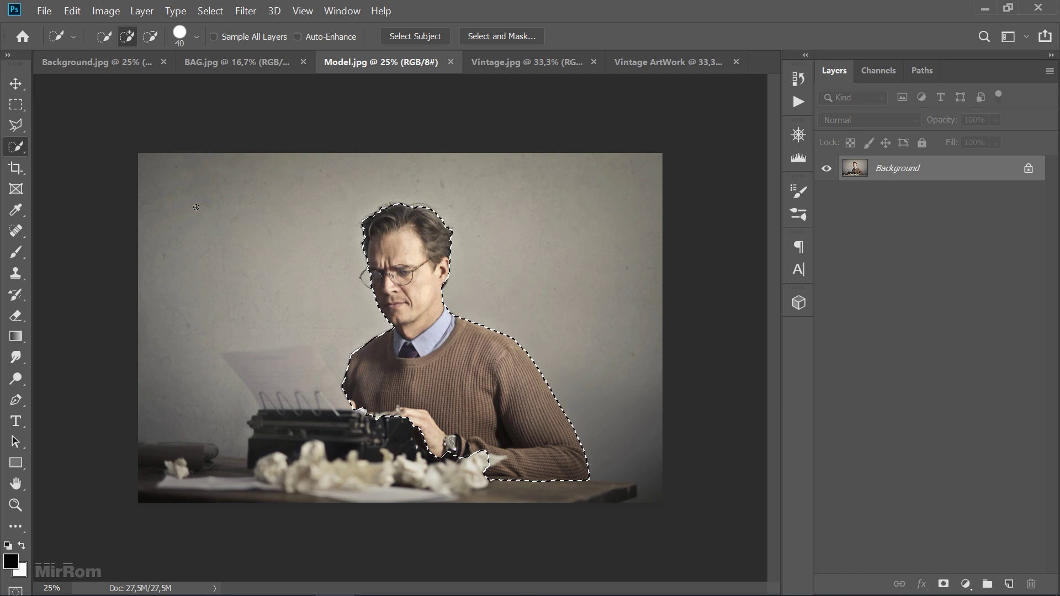
Add the man's ear to the selection with the Polygonal Lasso at 200% zoom
click(20, 130)
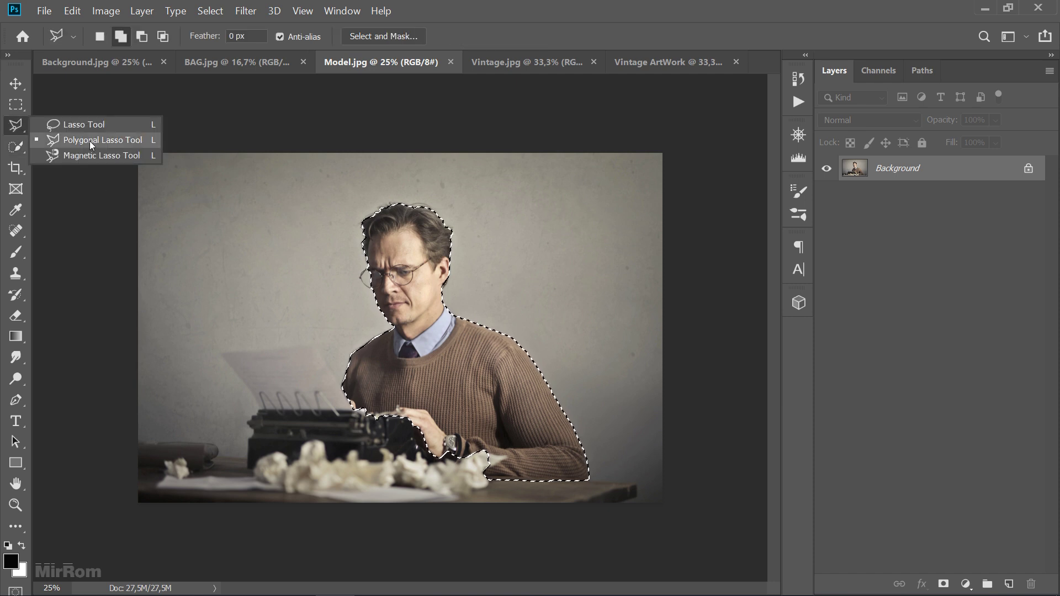
click(131, 141)
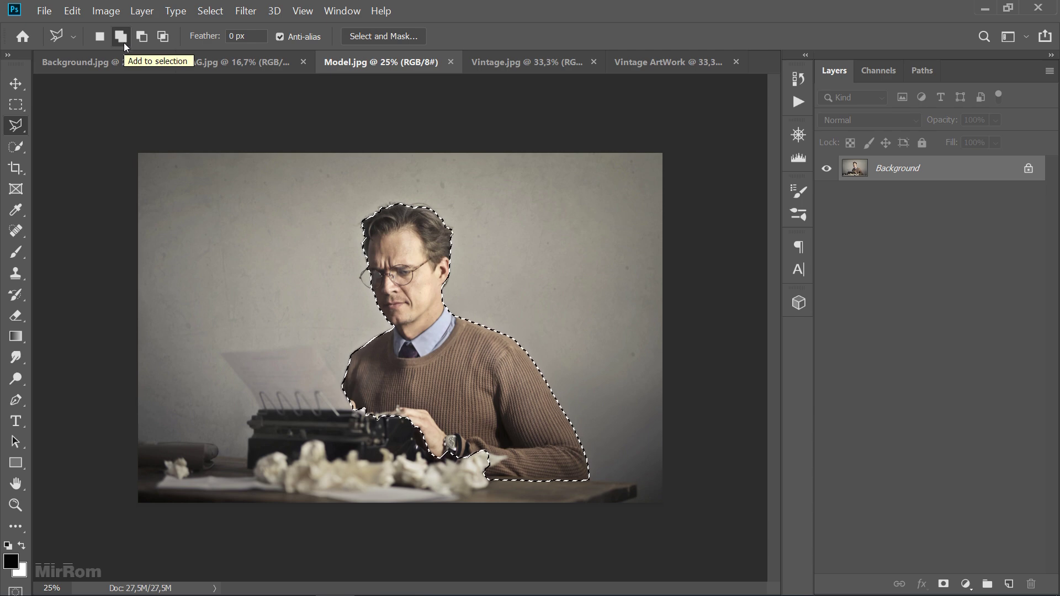
ctrl+click(483, 288)
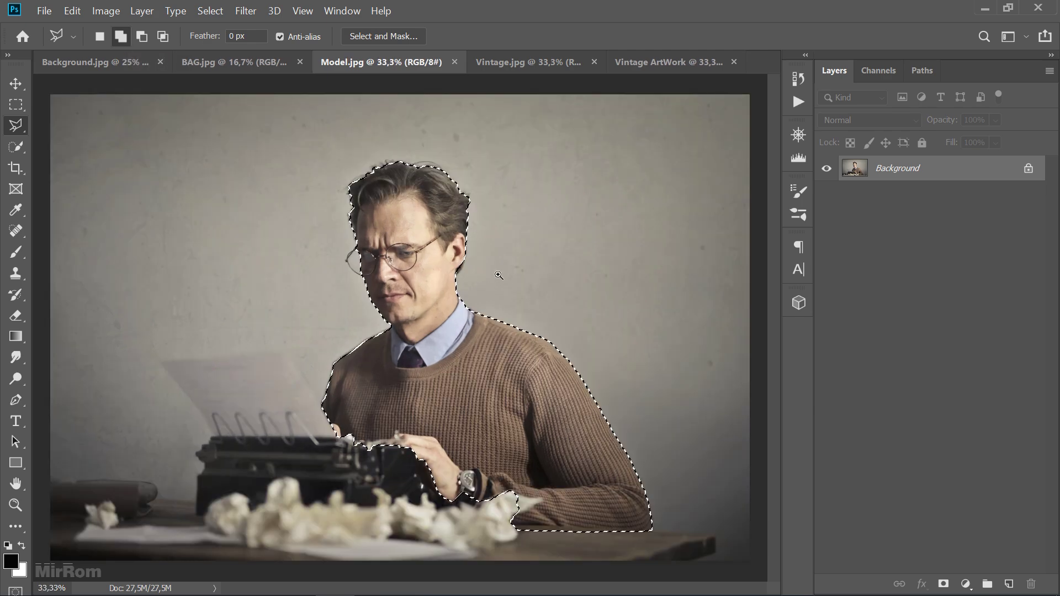
ctrl+click(466, 262)
ctrl+click(459, 250)
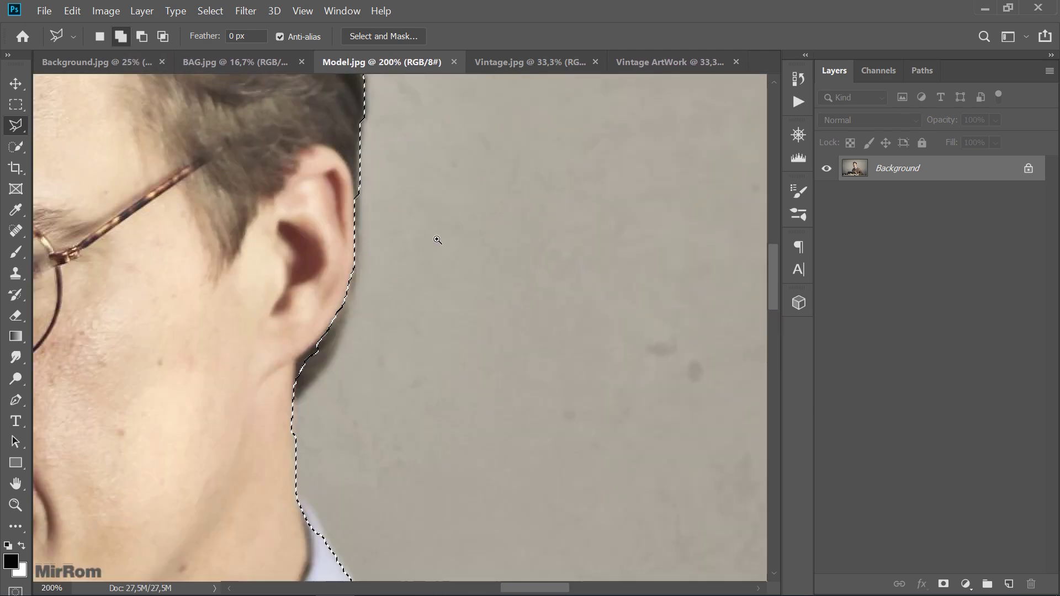
click(357, 192)
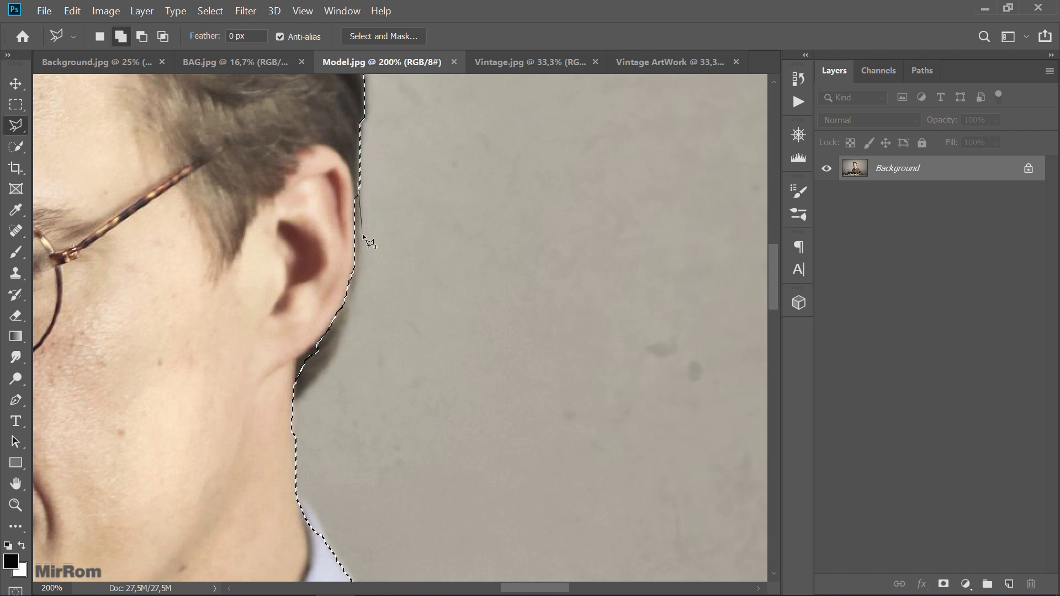
click(358, 268)
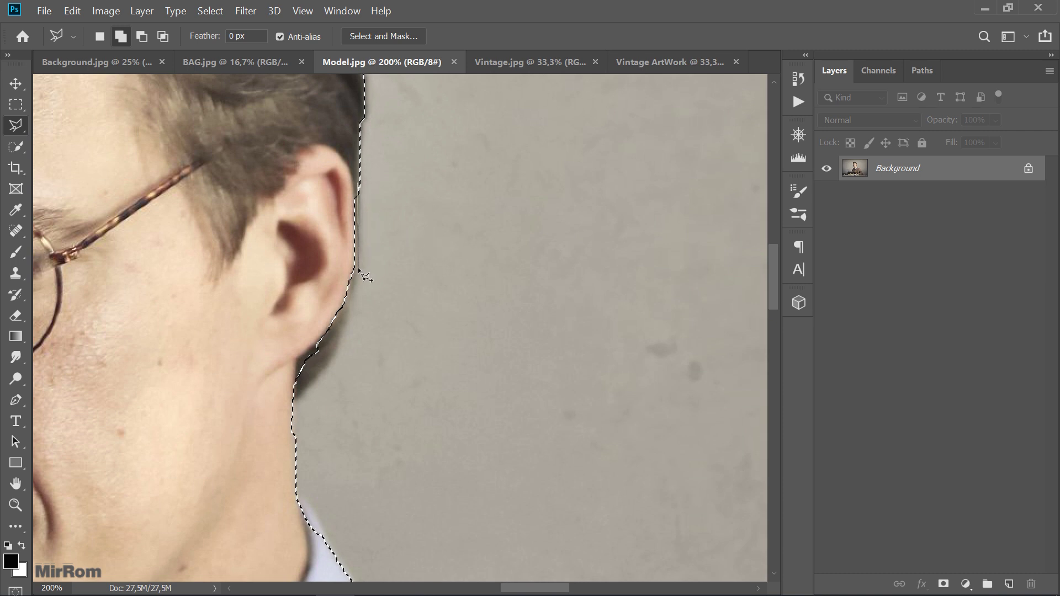
click(350, 302)
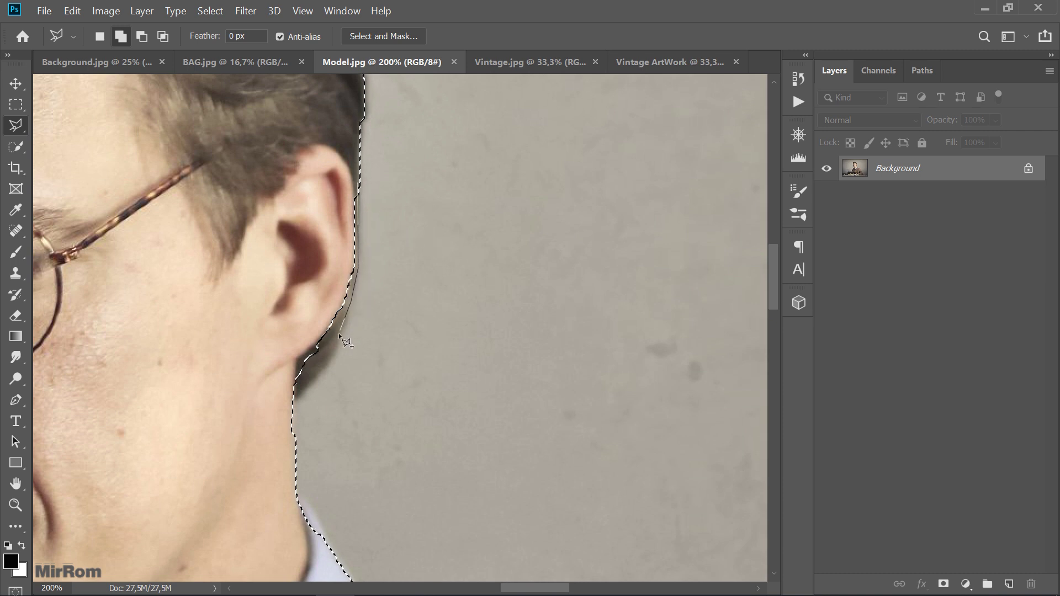
click(294, 397)
click(360, 197)
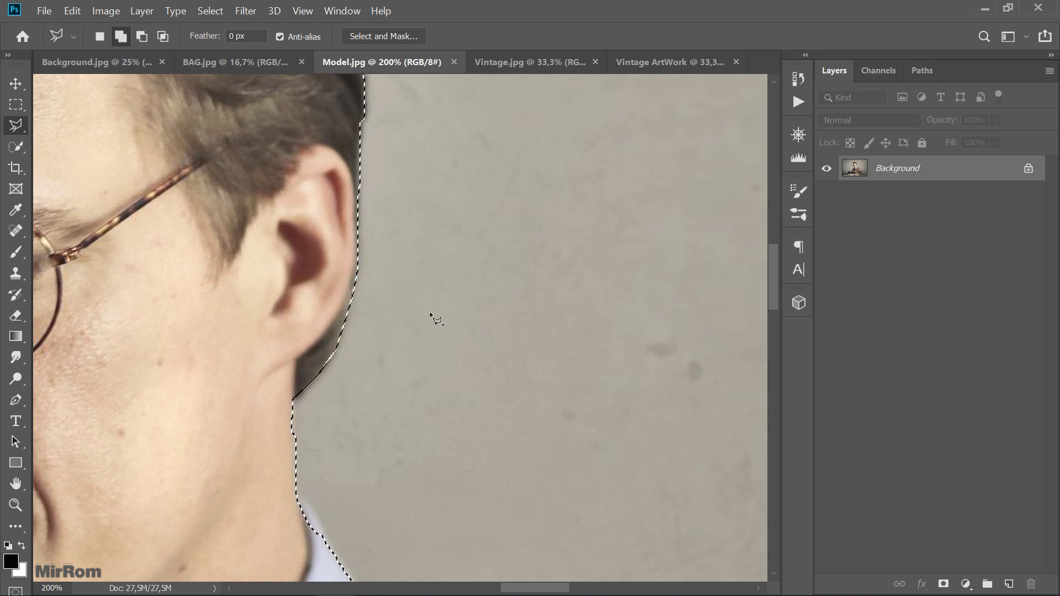
Trace the neck, collar and shoulder edge into the selection
scroll(552, 326, down, 2)
scroll(467, 336, down, 2)
scroll(386, 320, down, 3)
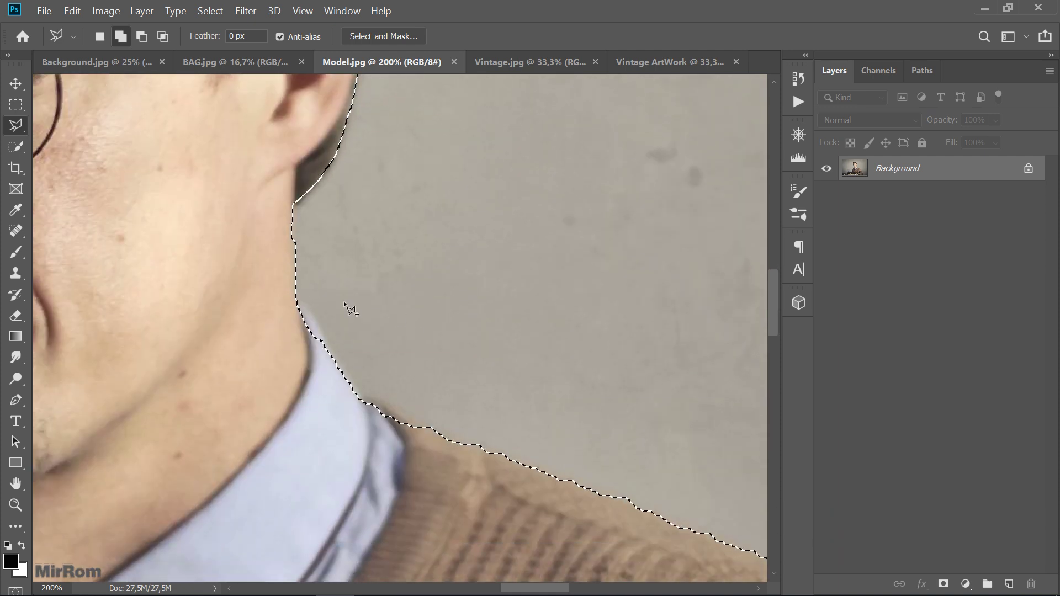
scroll(326, 260, down, 2)
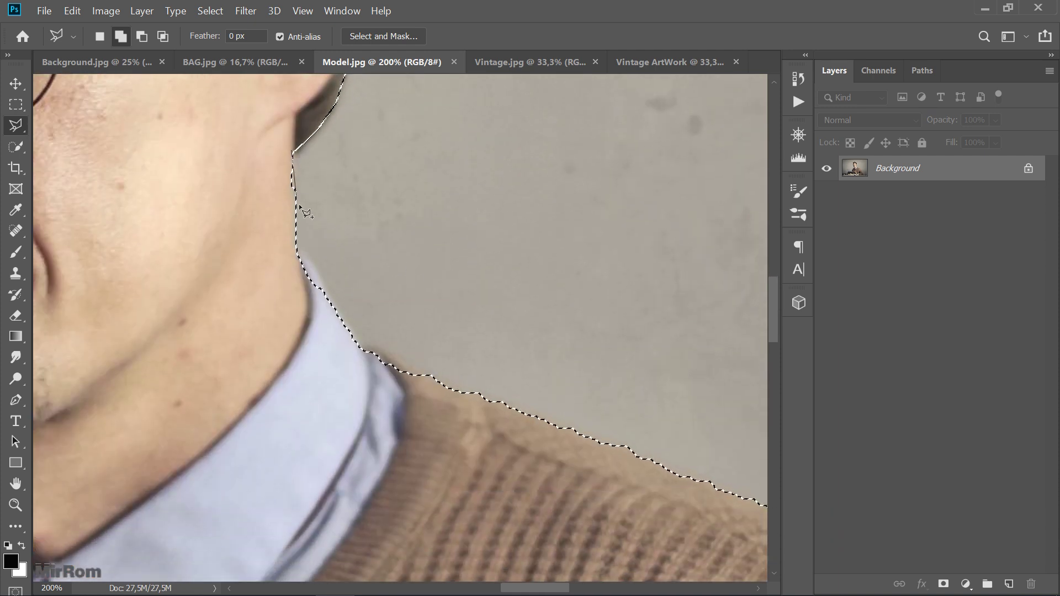
click(297, 249)
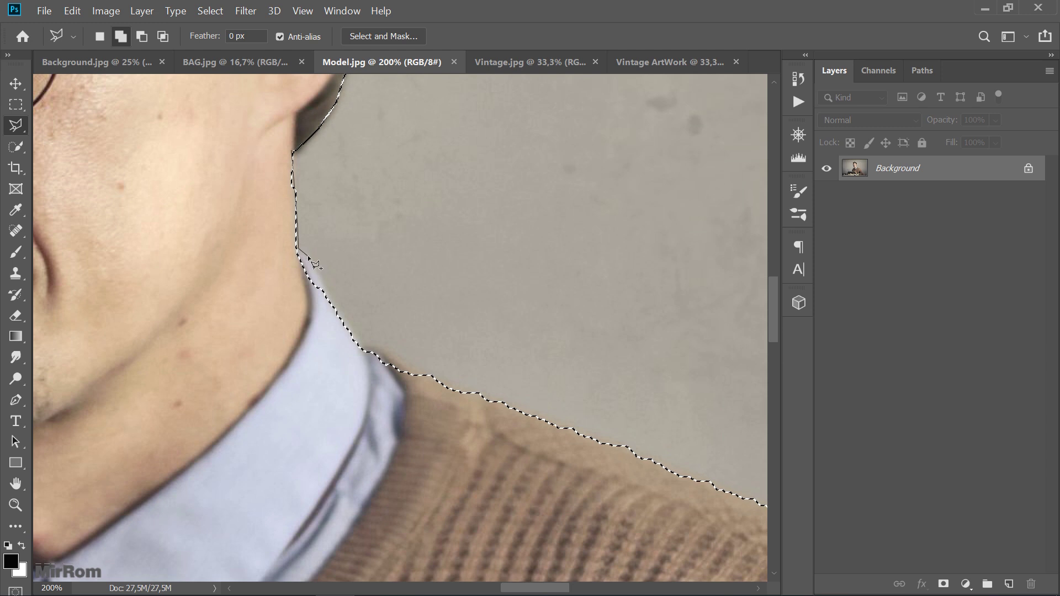
click(335, 311)
click(364, 347)
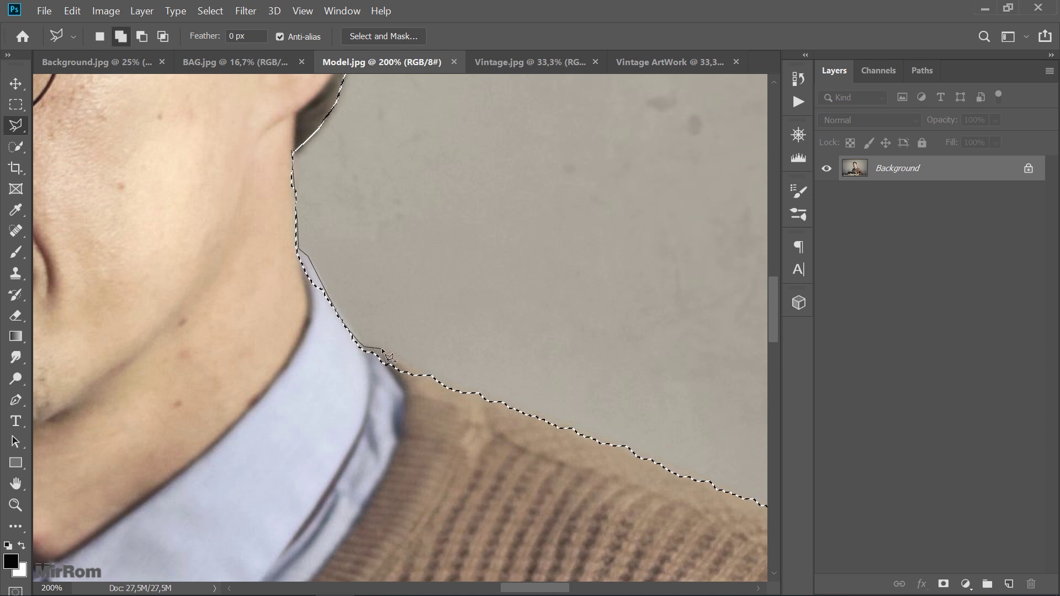
click(423, 374)
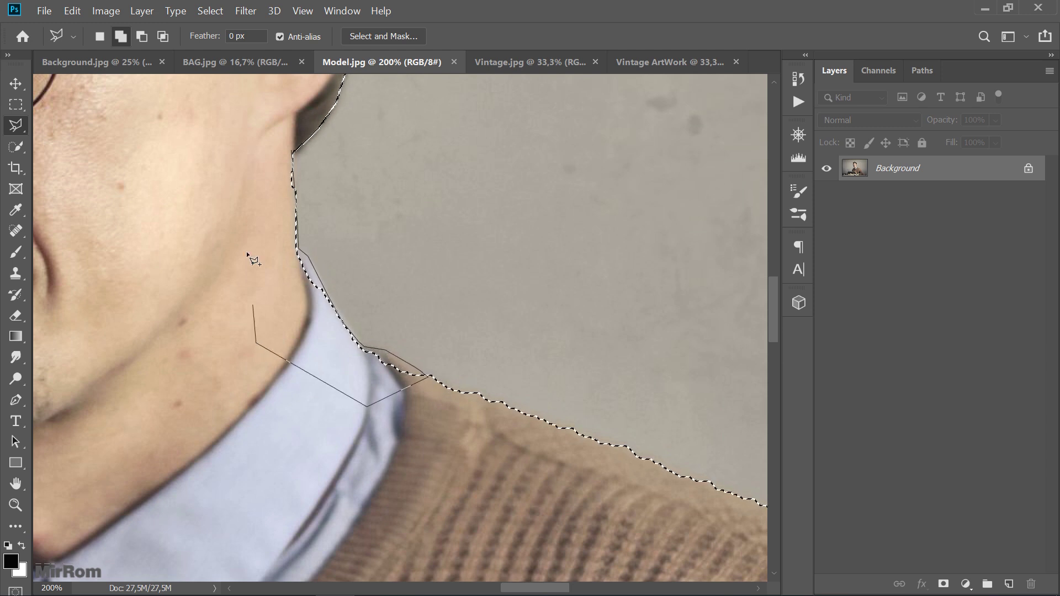
double_click(248, 221)
Outline the paper sheet, typewriter and table items and add them to the selection
key(ctrl+minus)
key(ctrl+minus)
key(ctrl+minus)
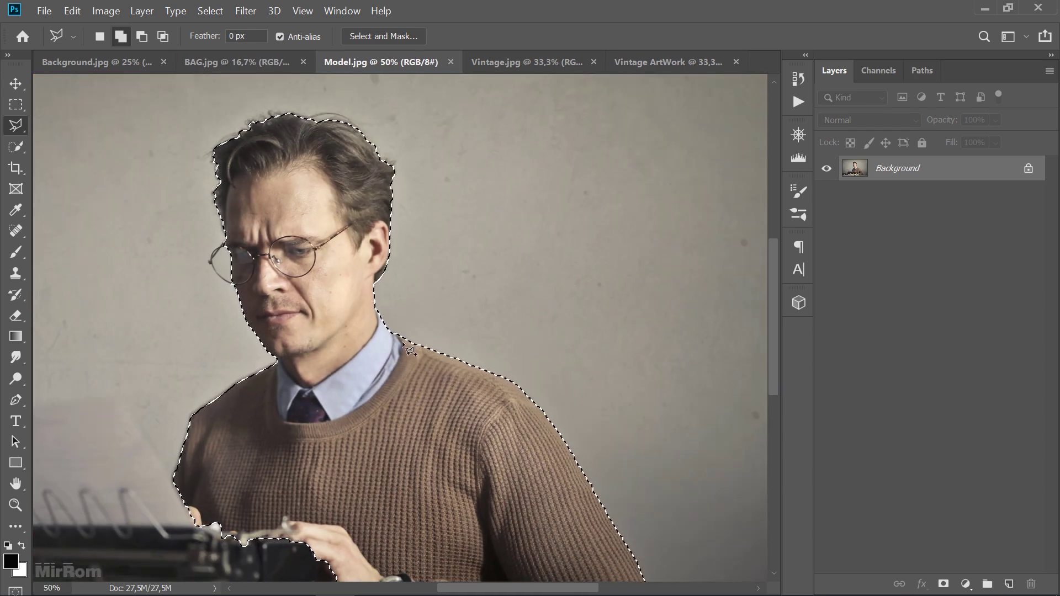
scroll(401, 341, down, 3)
scroll(399, 334, down, 2)
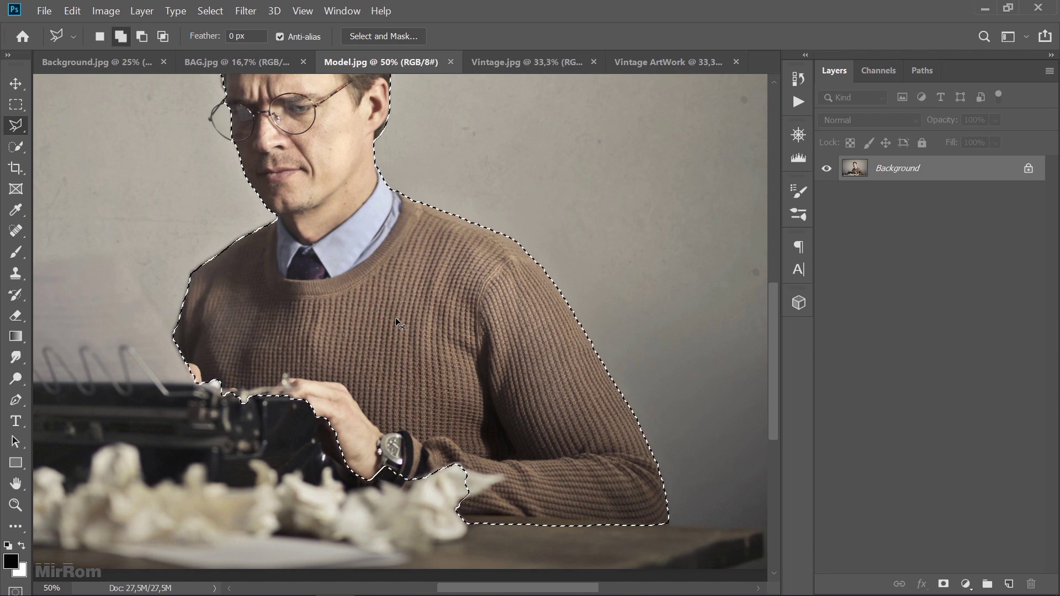
drag(395, 317, 441, 392)
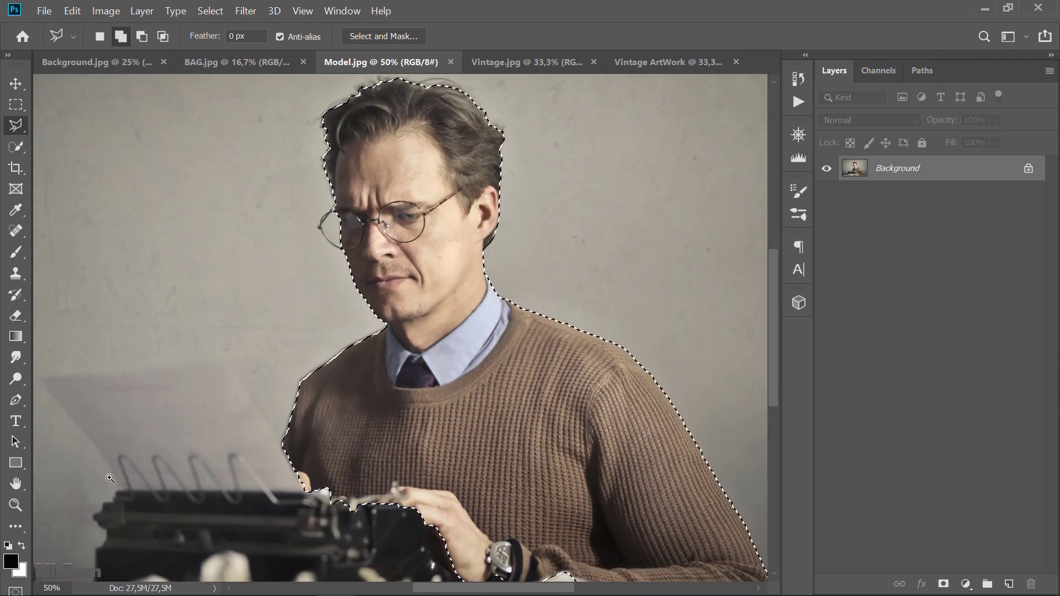
key(ctrl+plus)
key(ctrl+plus)
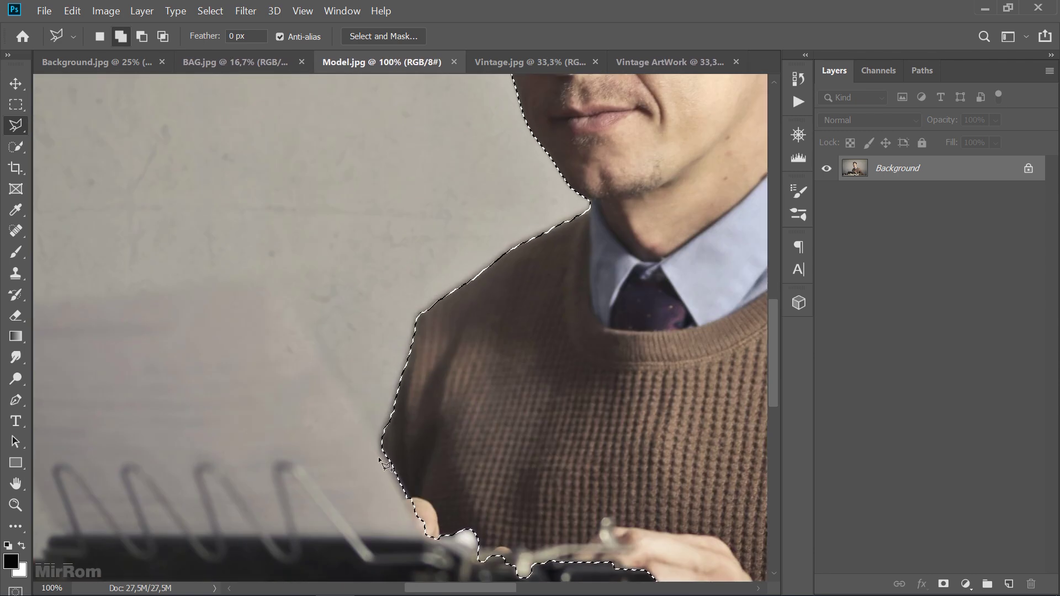
click(382, 444)
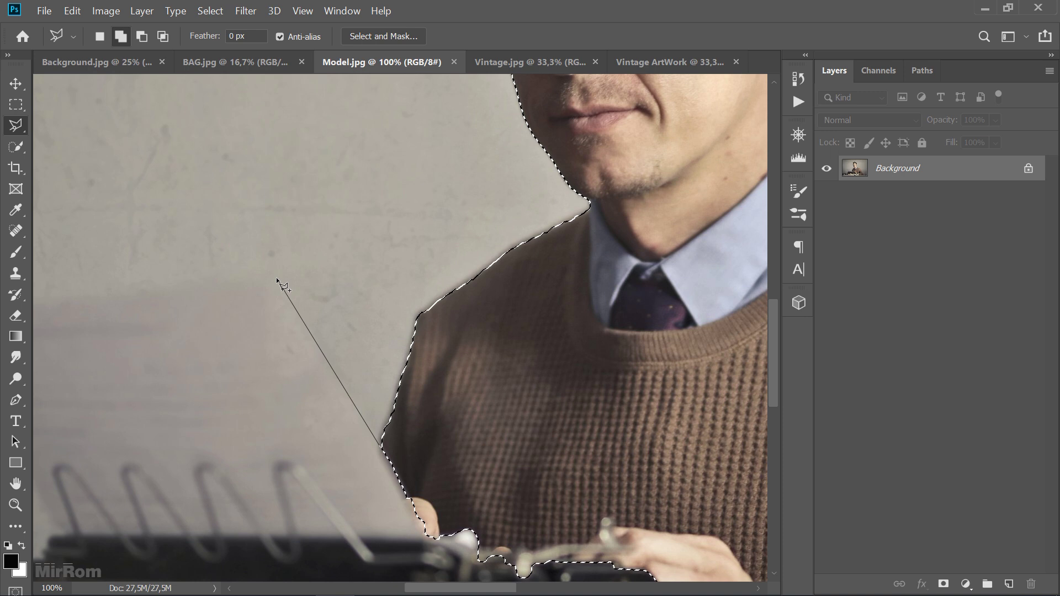
scroll(277, 277, down, 1)
scroll(276, 277, down, 1)
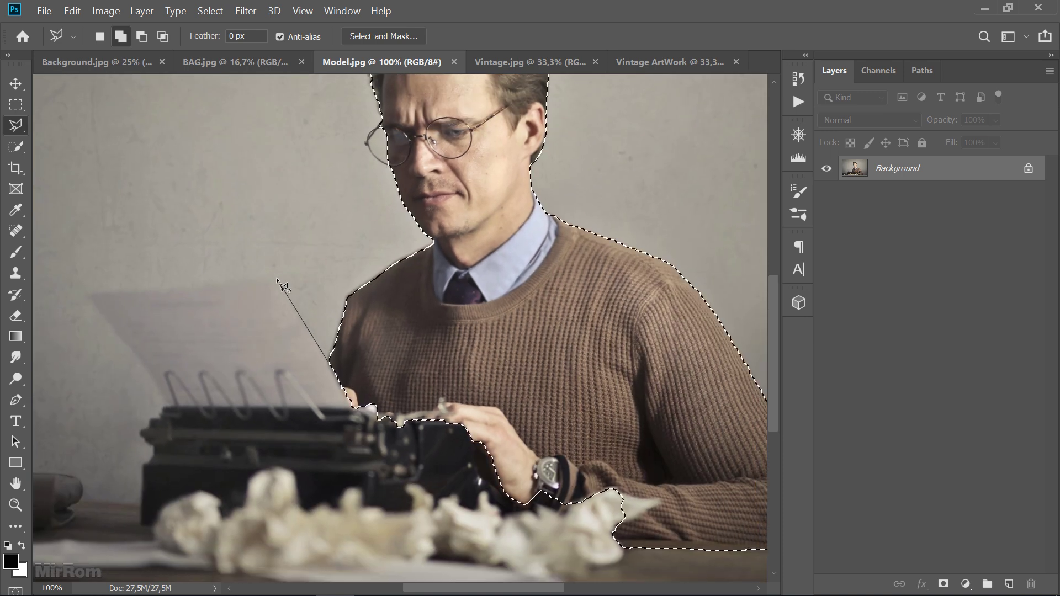
click(276, 277)
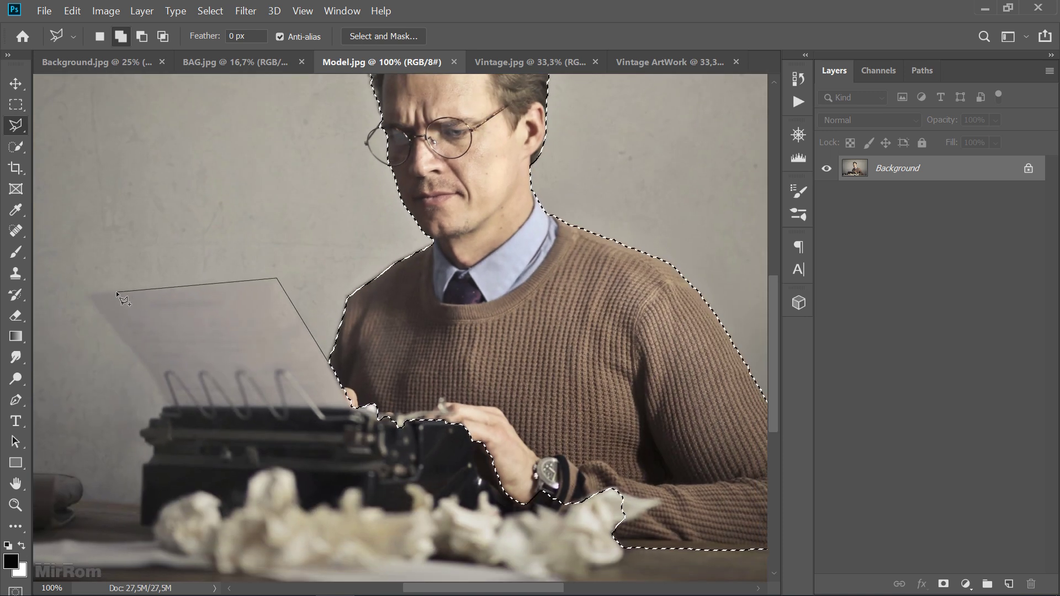
click(85, 294)
click(143, 365)
click(167, 403)
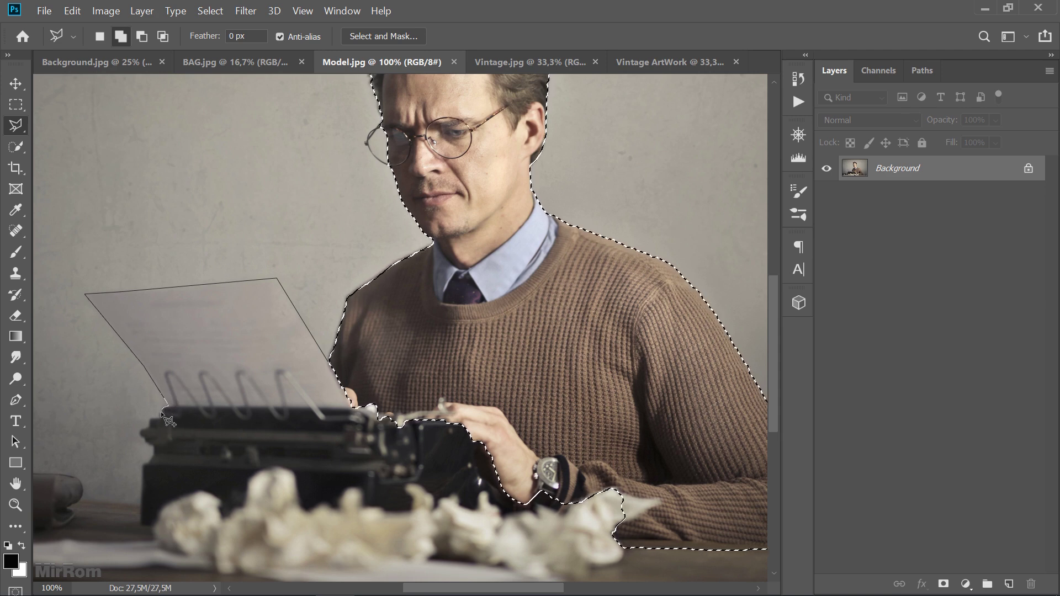
click(162, 412)
click(148, 424)
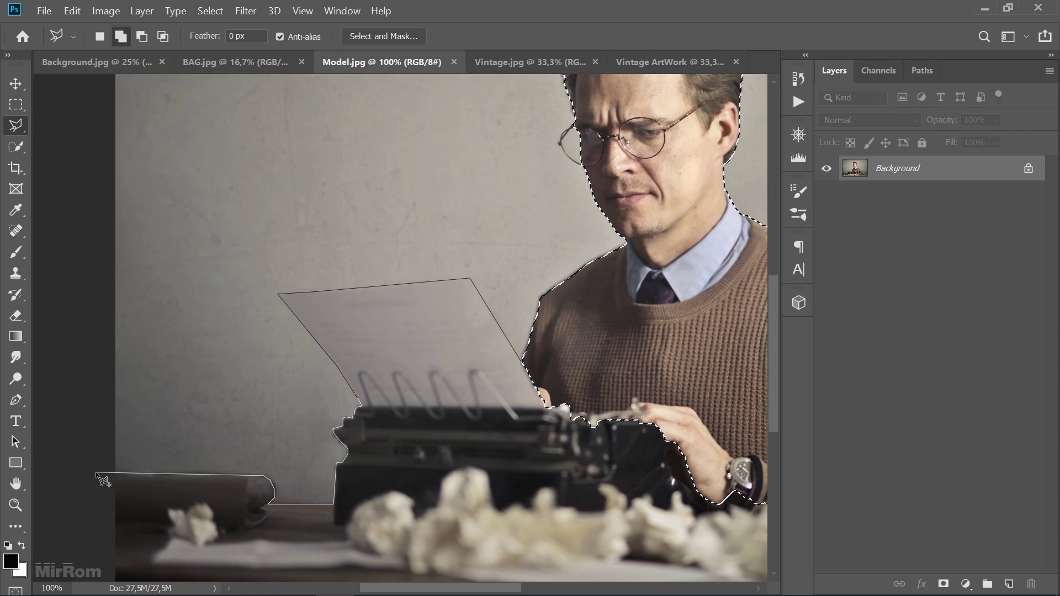
click(589, 467)
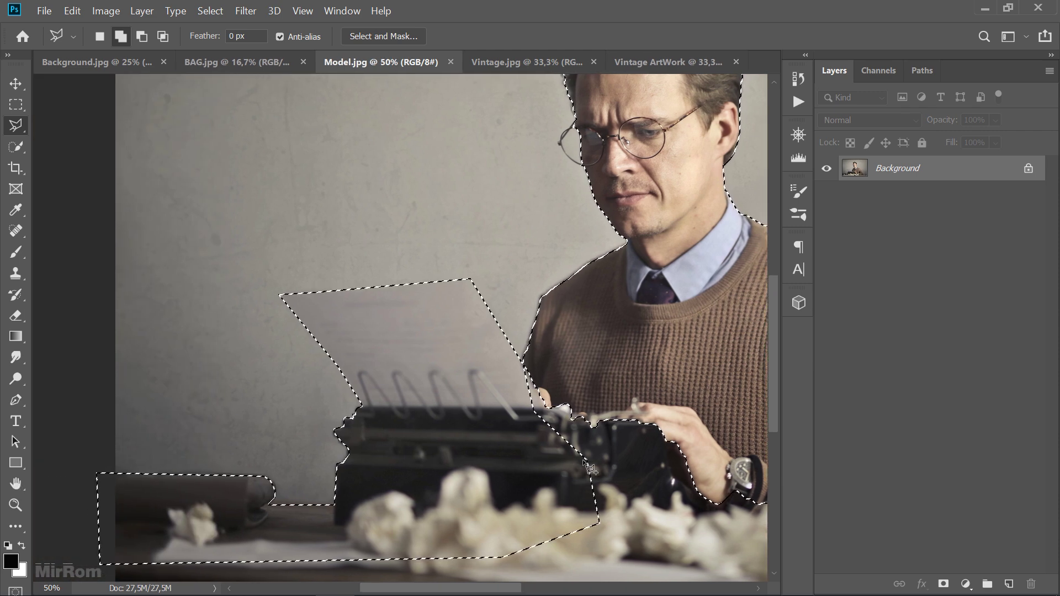
Add the crumpled paper at right to the selection and zoom out
click(500, 368)
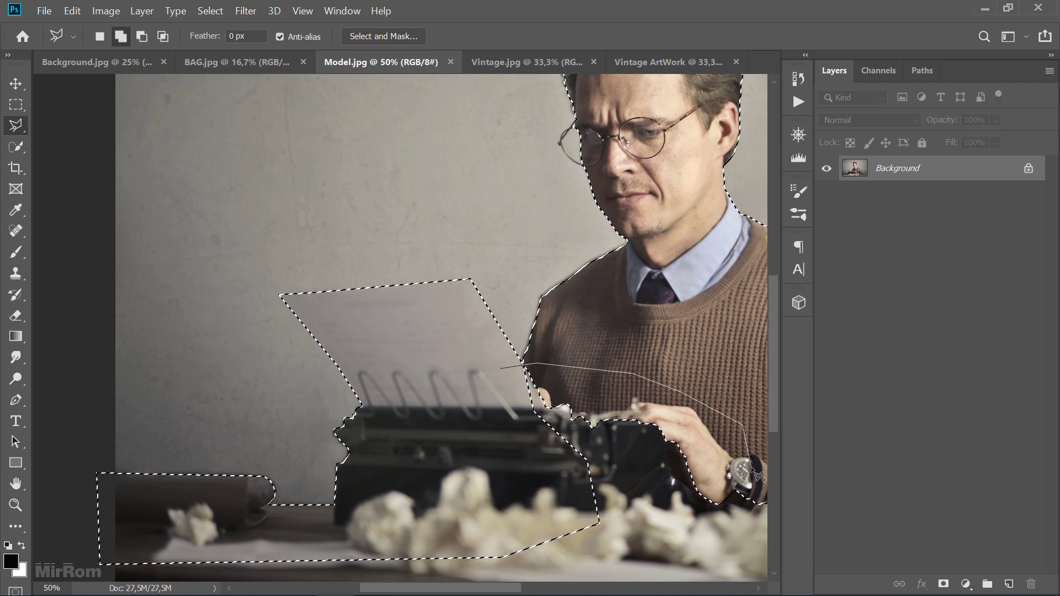
click(502, 367)
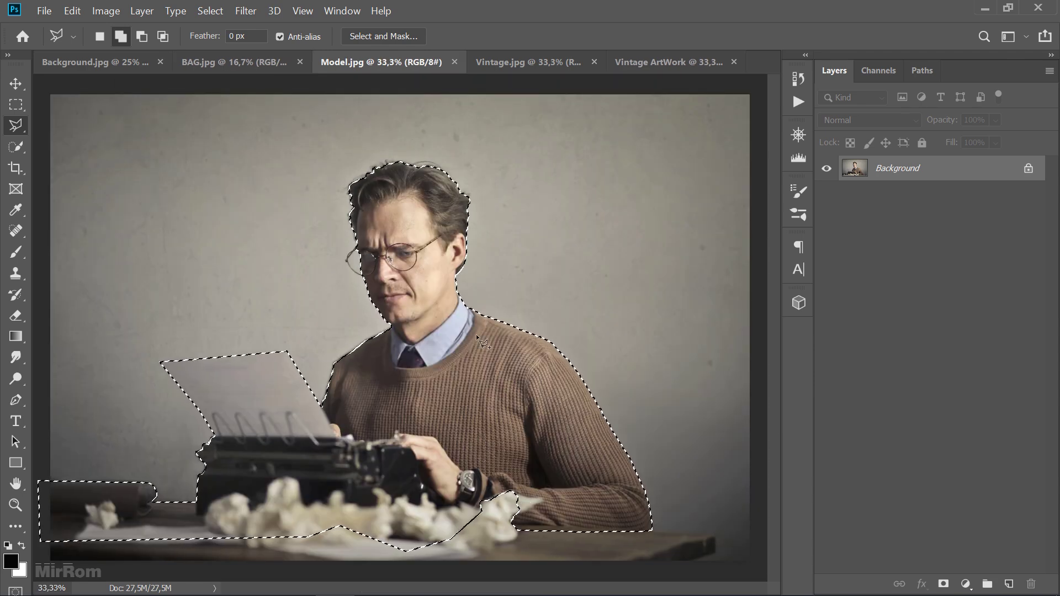
key(ctrl+minus)
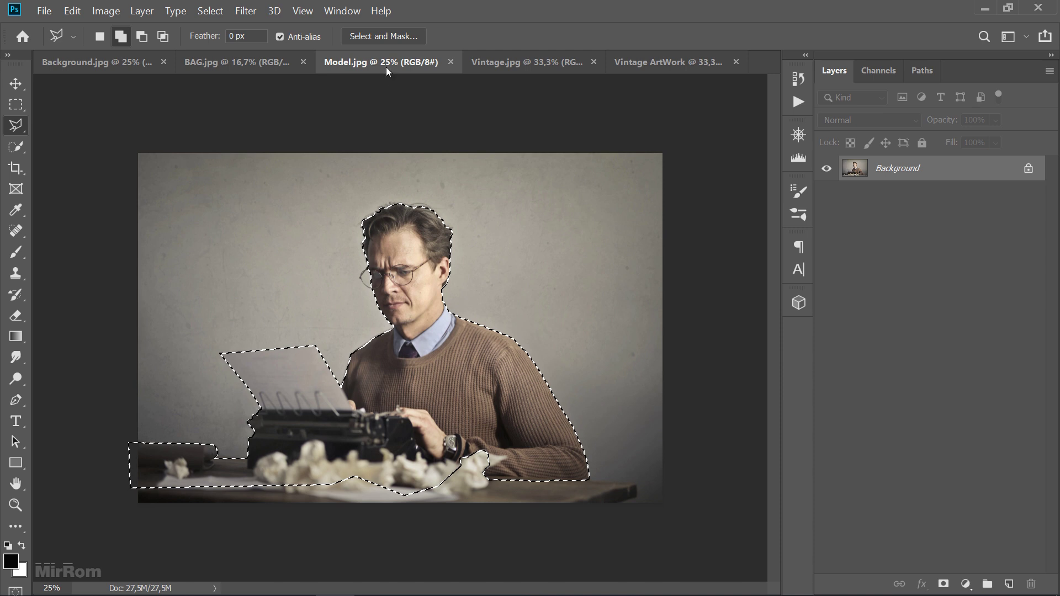
In Select and Mask, enable Smart Radius at 3 px, Smooth 12, Feather 2.1 px, Shift Edge -8%
click(386, 37)
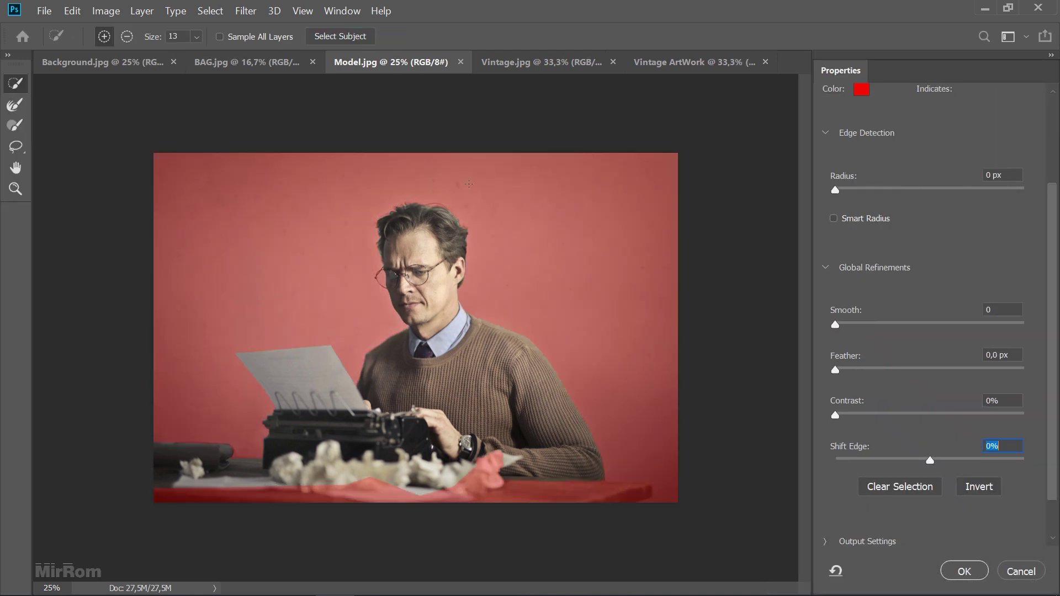
click(467, 262)
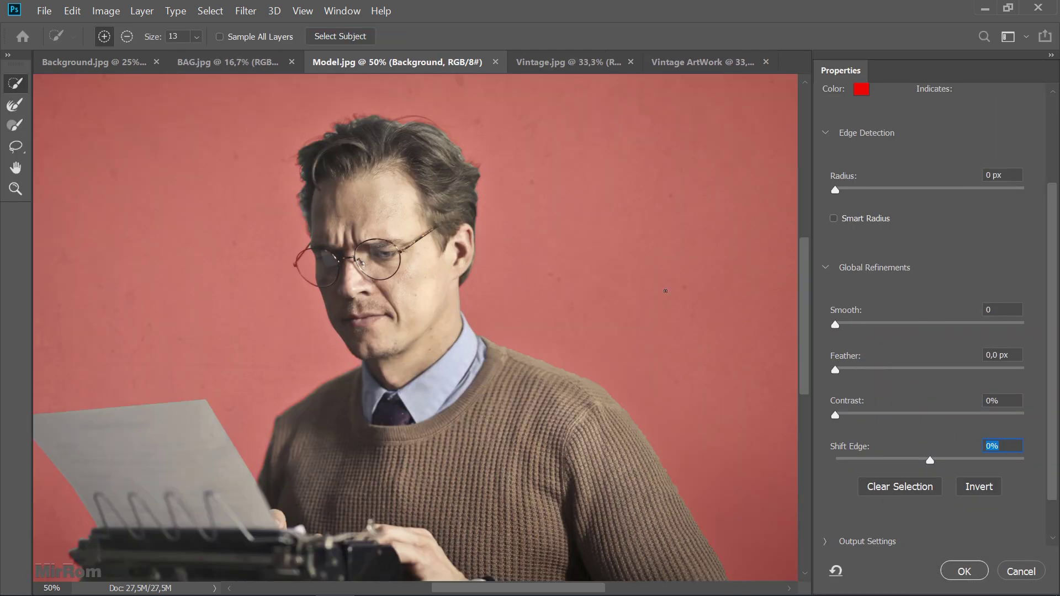
scroll(1041, 218, up, 5)
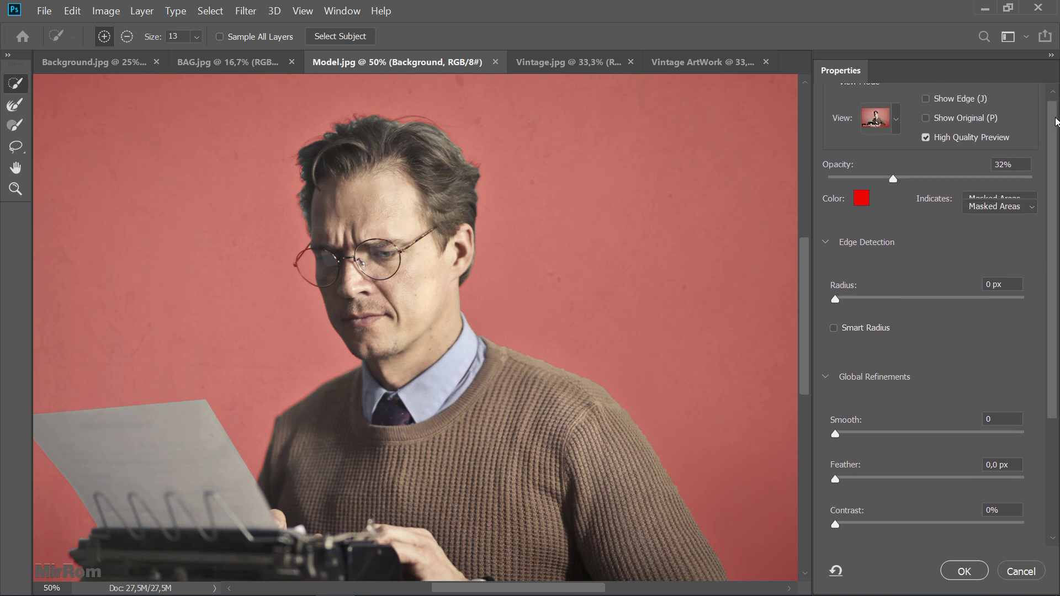
click(834, 344)
drag(841, 313, 849, 313)
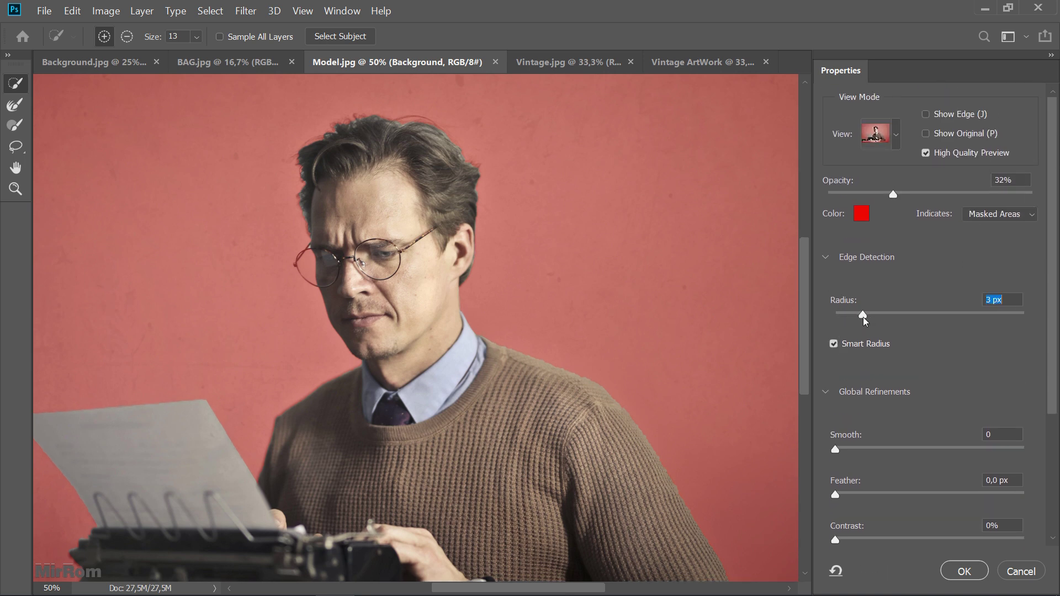
drag(839, 447, 859, 450)
drag(836, 495, 856, 494)
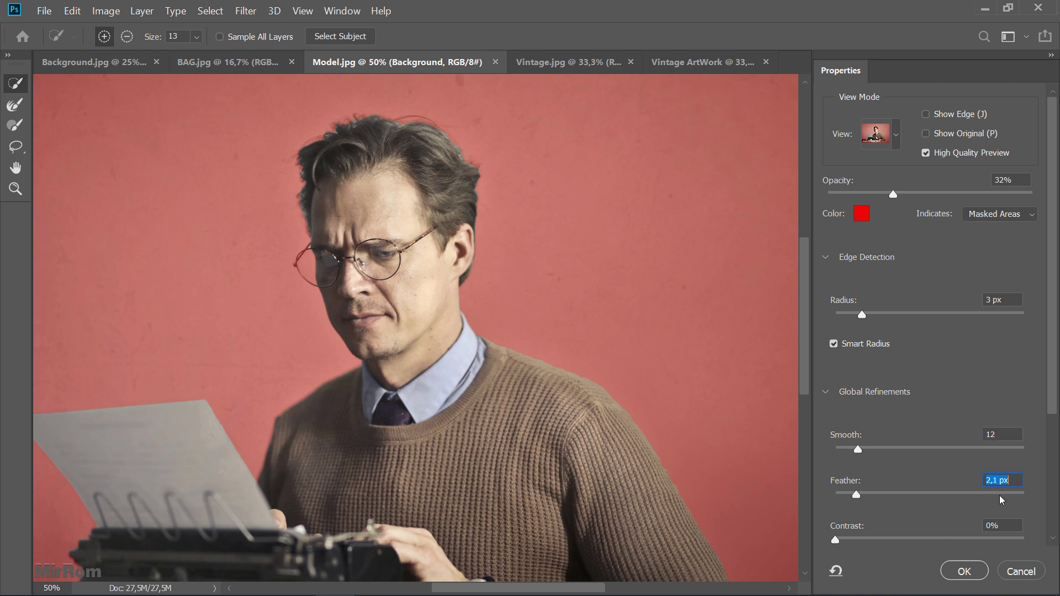
scroll(905, 489, down, 5)
key(m)
drag(930, 491, 926, 493)
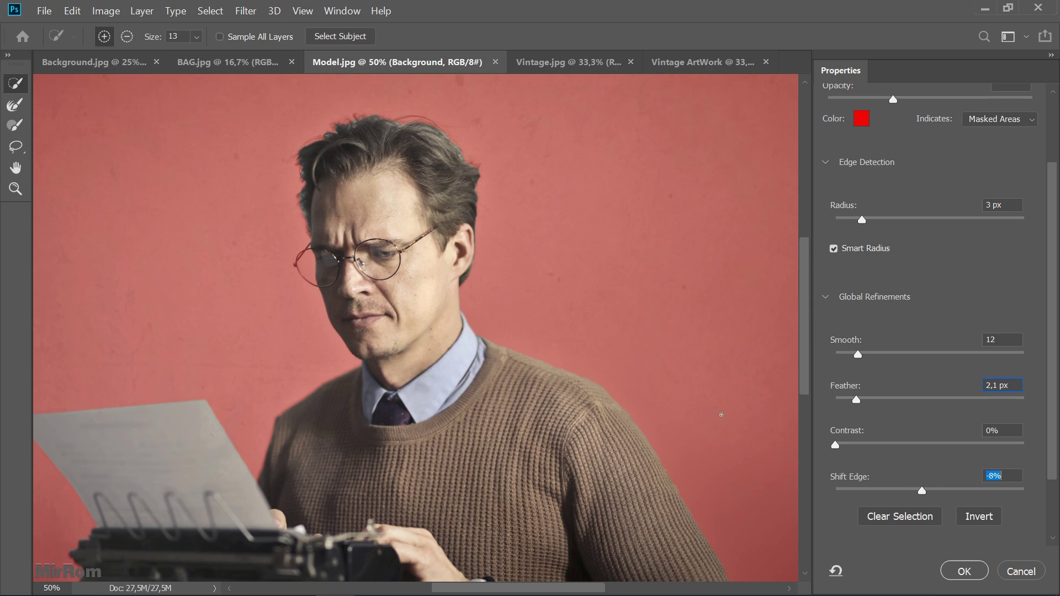
drag(806, 375, 806, 415)
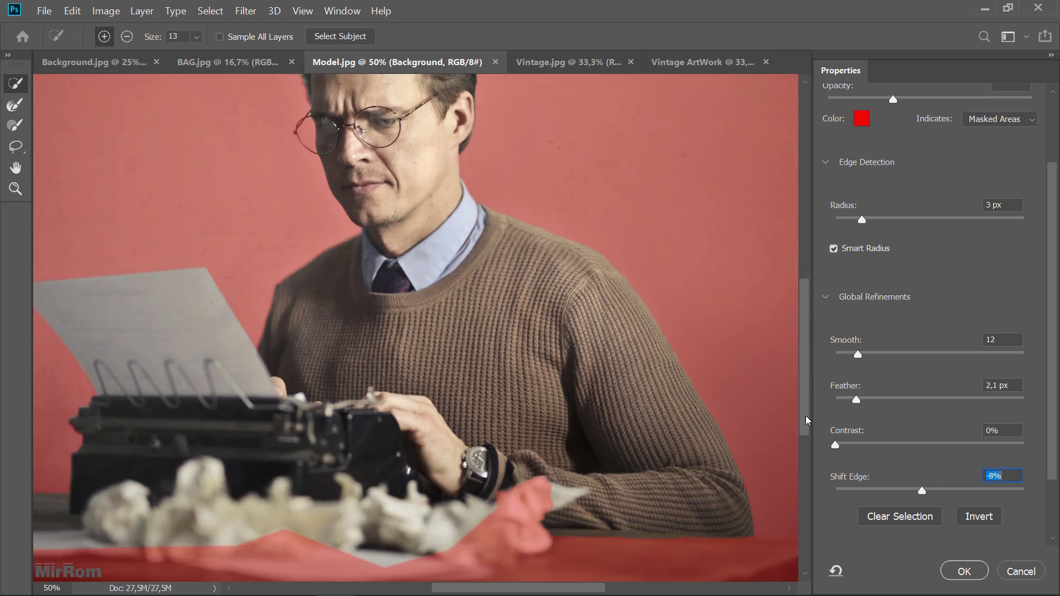
Output the refined selection as a layer mask and drag the cut-out typist into Vintage ArtWork
click(964, 571)
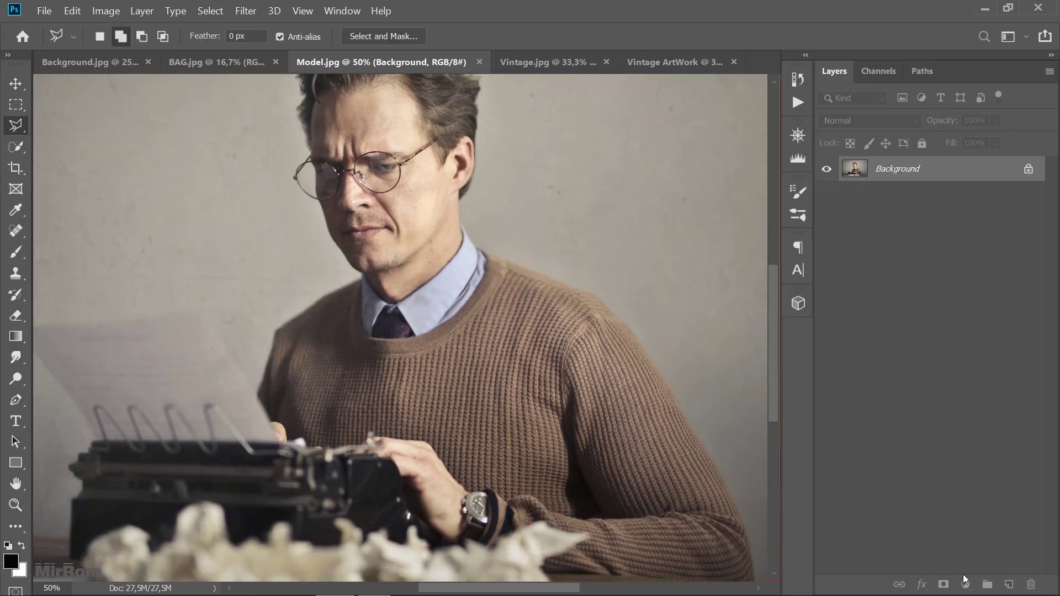
key(ctrl+minus)
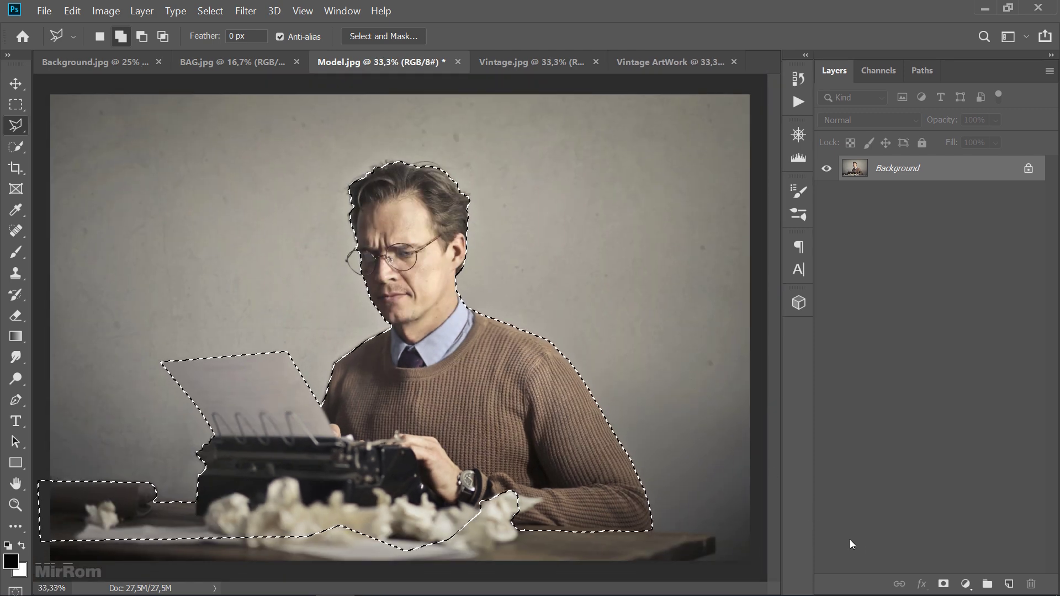
click(941, 584)
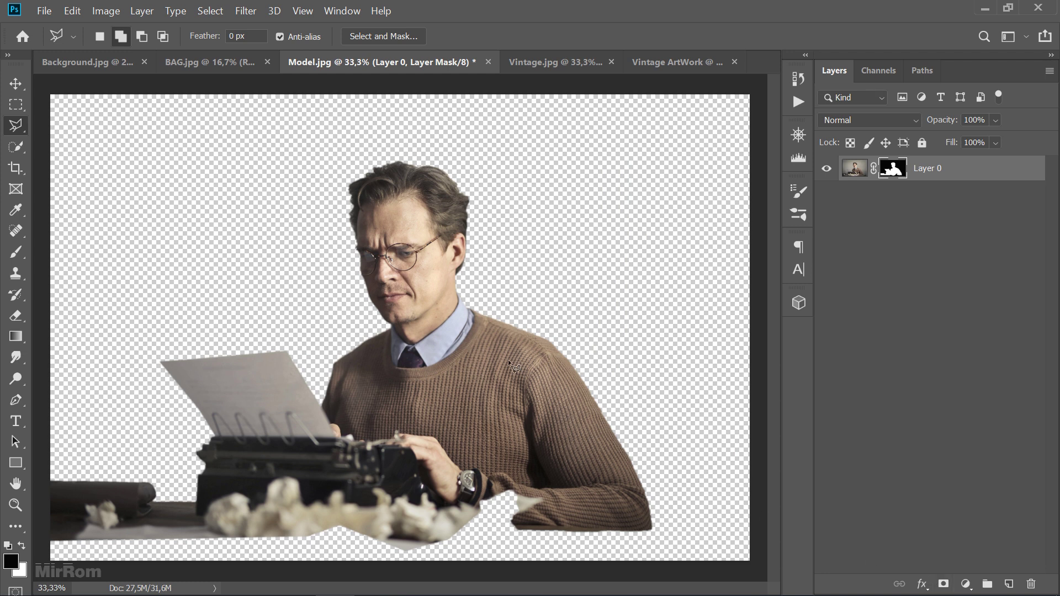
key(v)
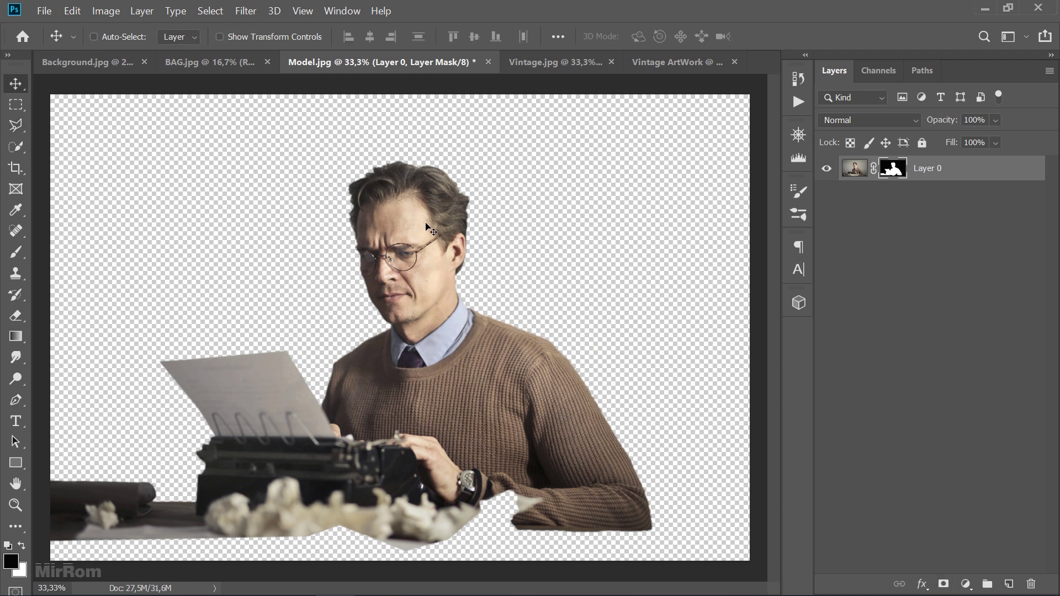
mouse_move(431, 228)
mouse_down()
mouse_move(528, 174)
mouse_move(491, 260)
mouse_up()
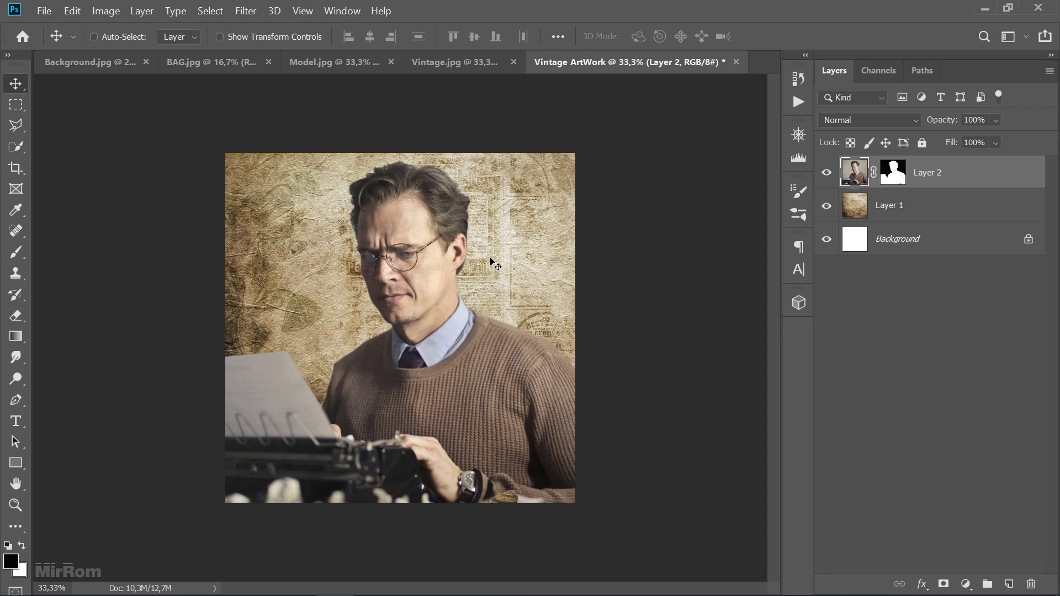
Close Model.jpg without saving and zoom out the Vintage ArtWork view
click(391, 62)
click(569, 247)
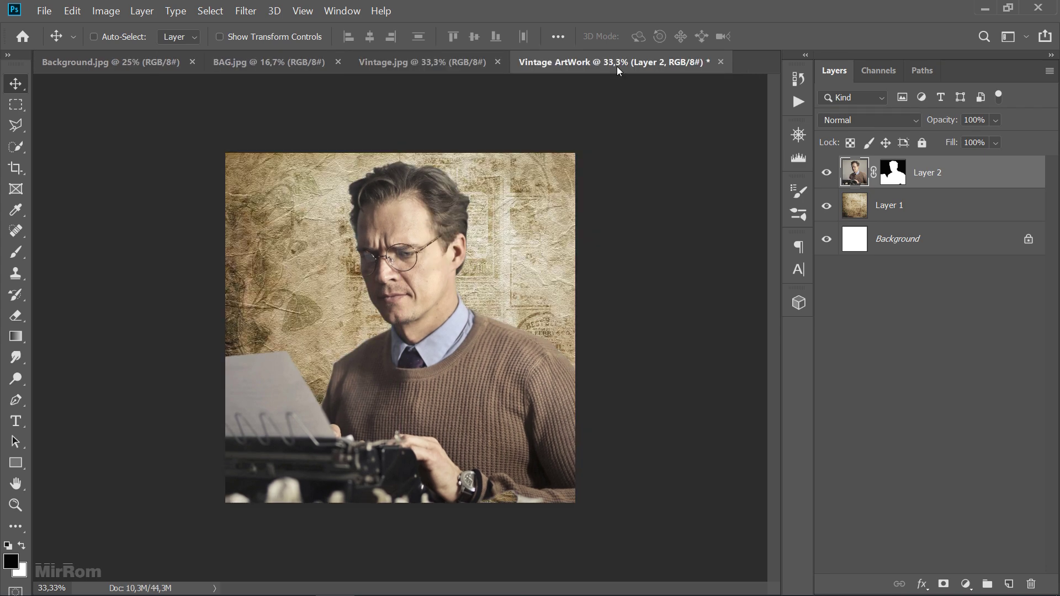
key(ctrl+minus)
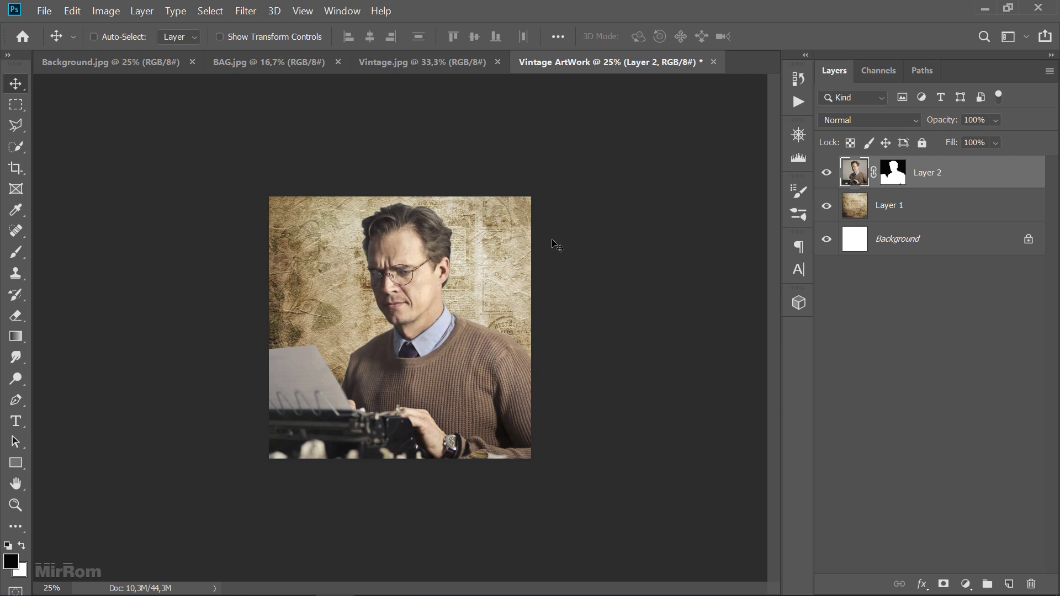
key(ctrl+t)
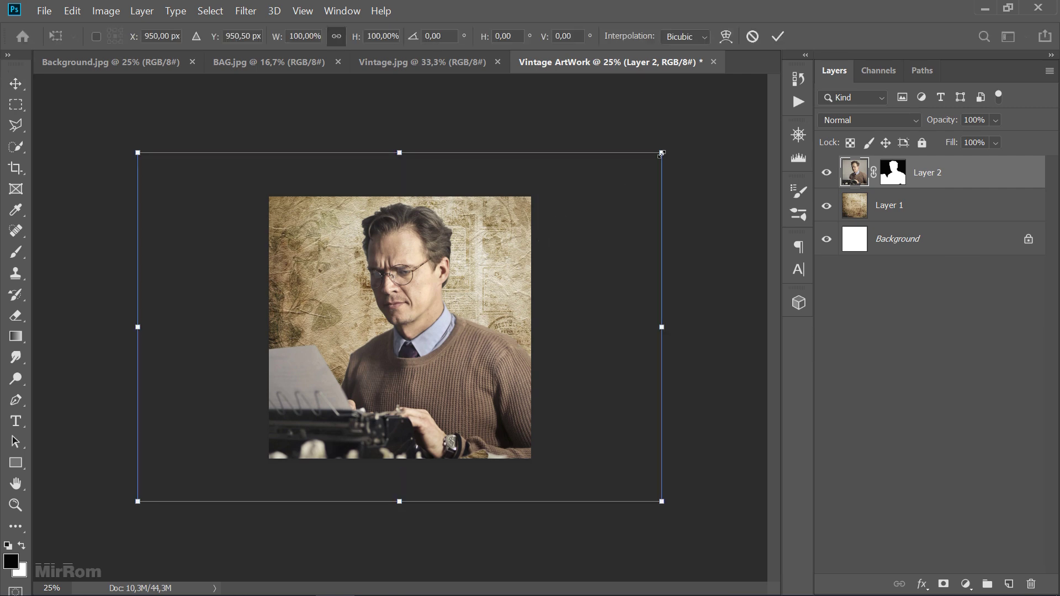
Scale the typist layer down to about 76% using its corner handles
drag(662, 153, 598, 197)
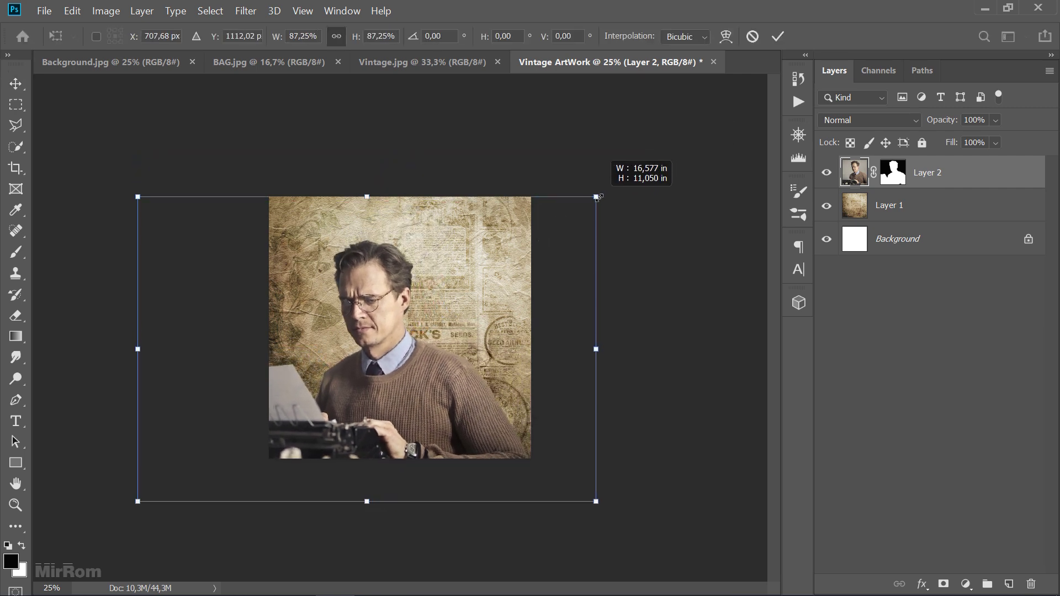
drag(598, 197, 597, 196)
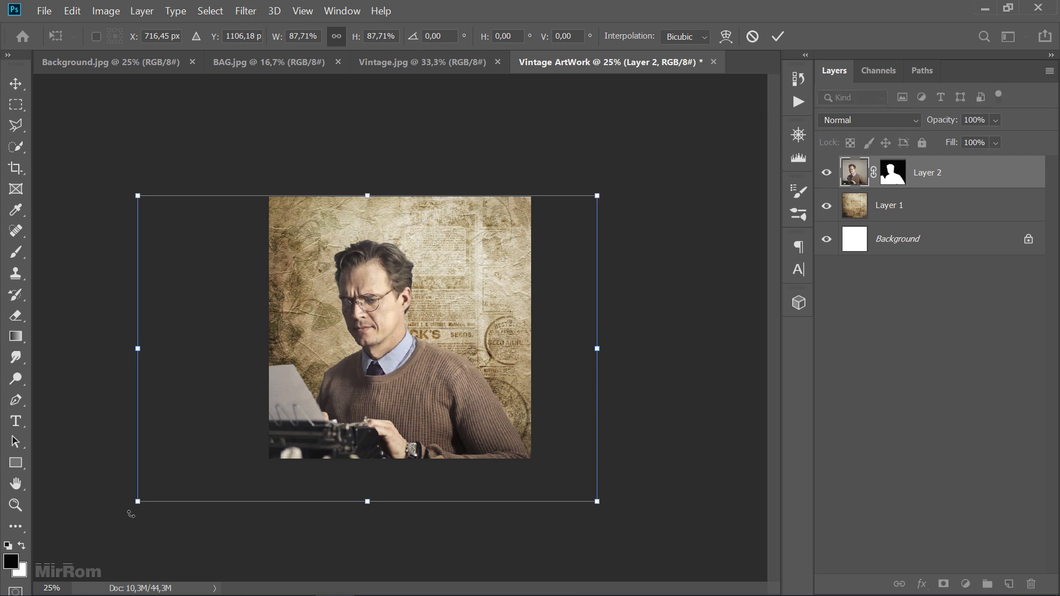
drag(136, 502, 206, 471)
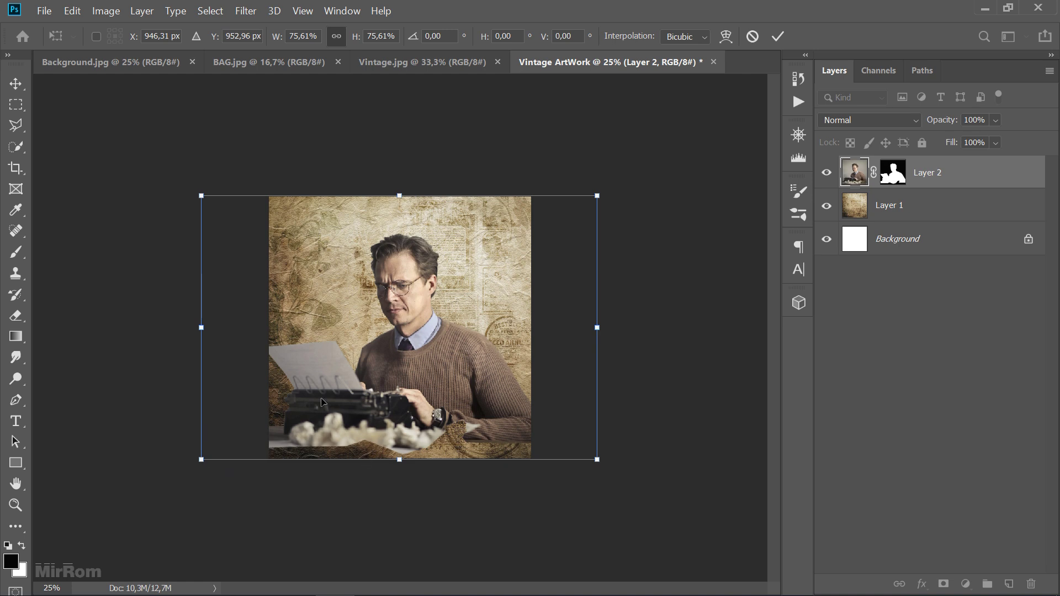
drag(597, 459, 589, 454)
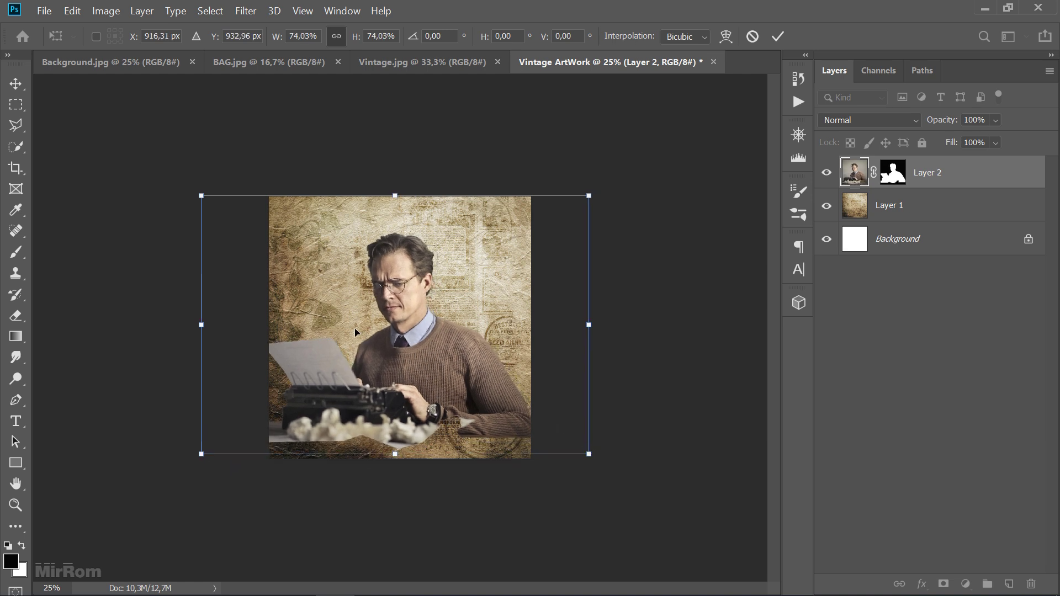
Fine-tune the typist's position and size so the typewriter and crumpled paper show, then commit
drag(392, 338, 396, 334)
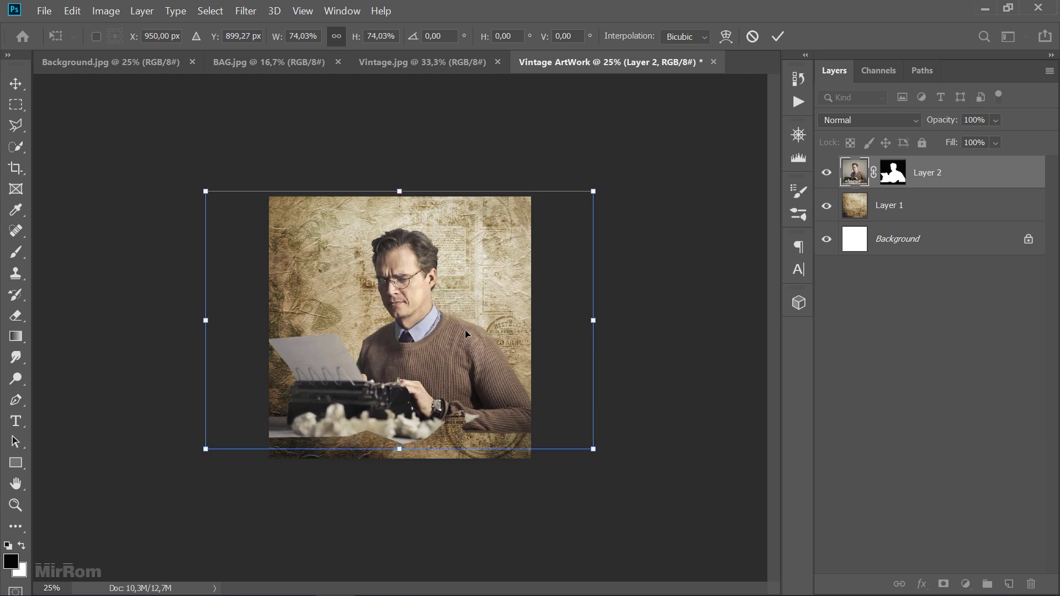
key(shift+Left)
key(shift+Left)
key(shift+Left)
key(shift+Left)
key(shift+Left)
key(shift+Left)
key(shift+Left)
key(shift+Right)
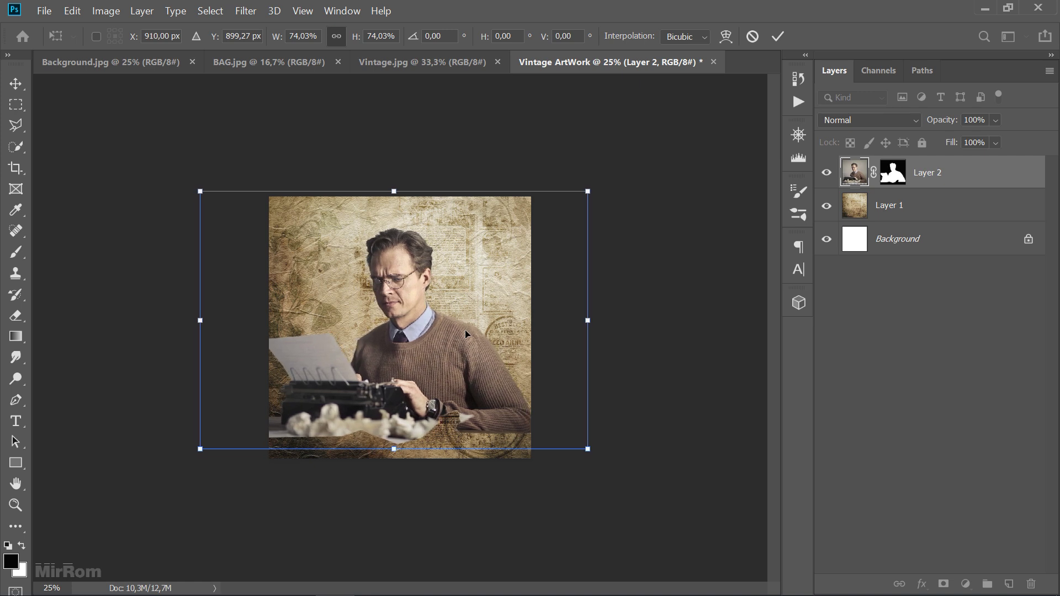
key(shift+Right)
key(shift+Right)
drag(200, 191, 191, 185)
key(shift+Down)
key(shift+Down)
key(shift+Down)
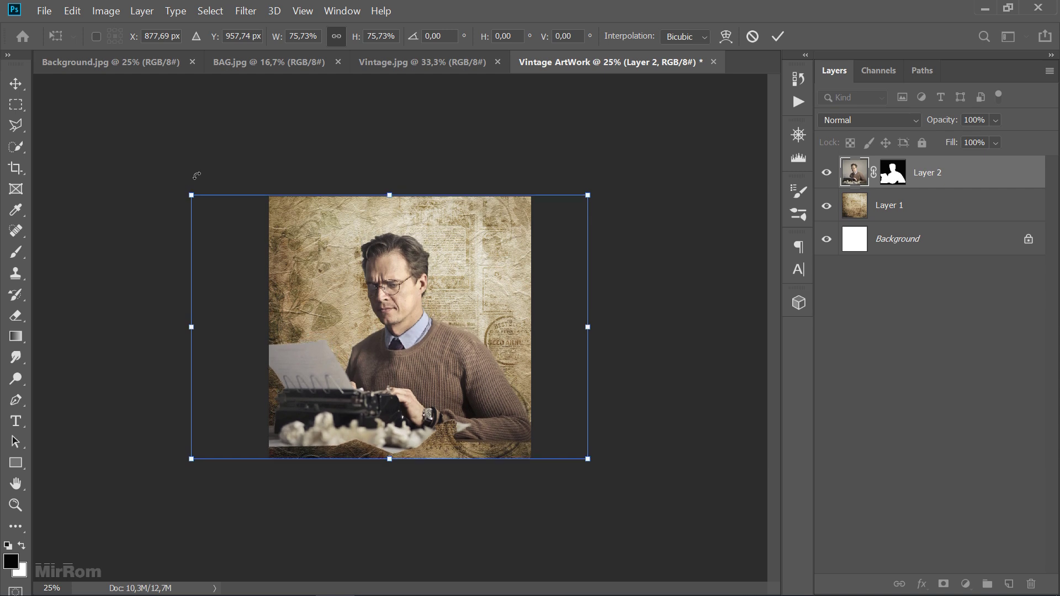
key(shift+Down)
key(shift+Down)
key(shift+Down)
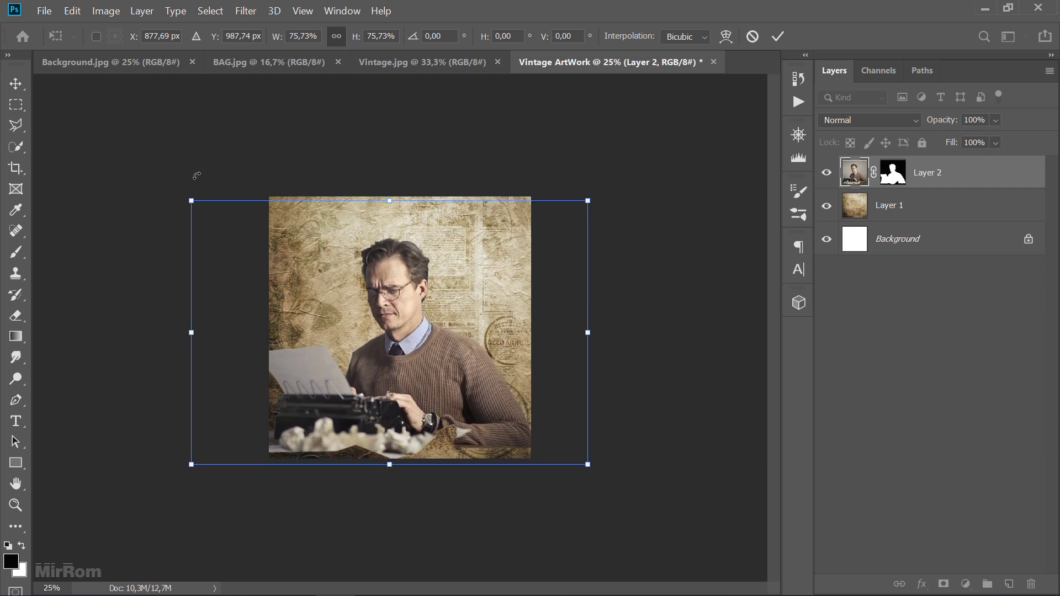
drag(587, 200, 591, 198)
key(Return)
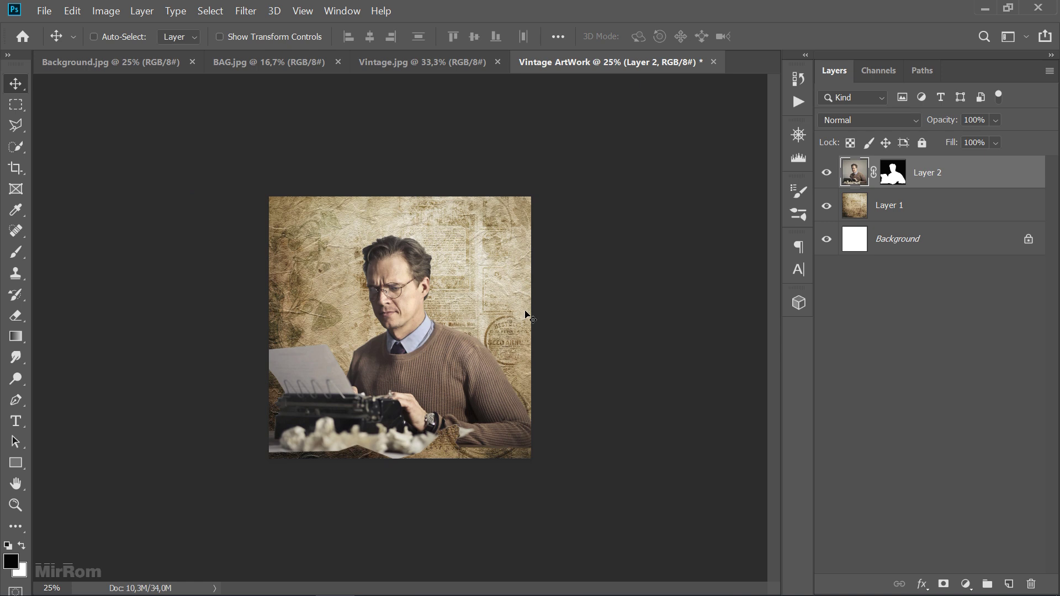
Delete Layer 2's mask and open the Filter Gallery
right_click(890, 172)
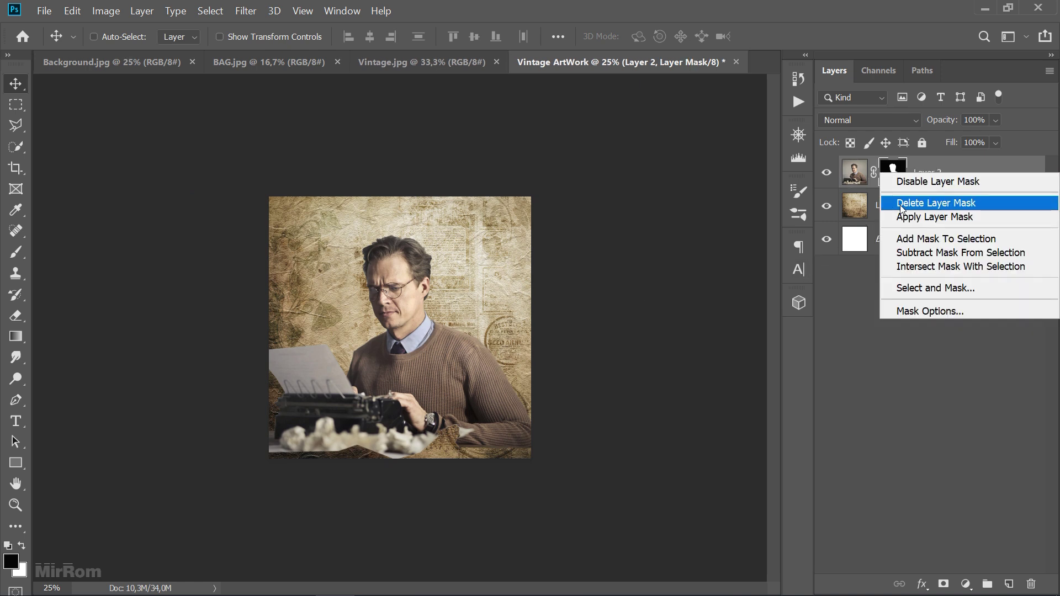
click(901, 206)
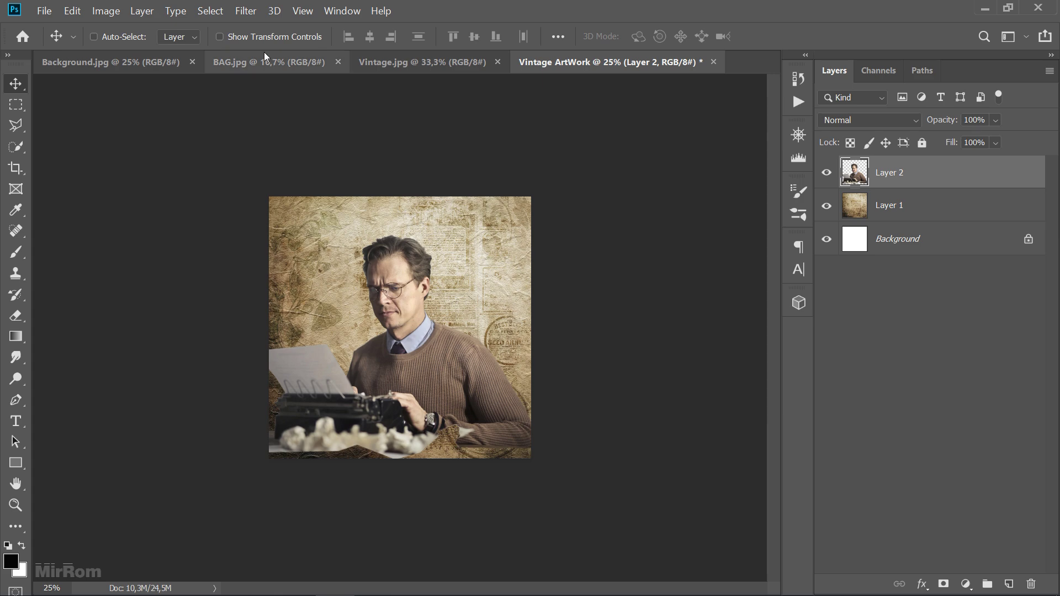
click(246, 11)
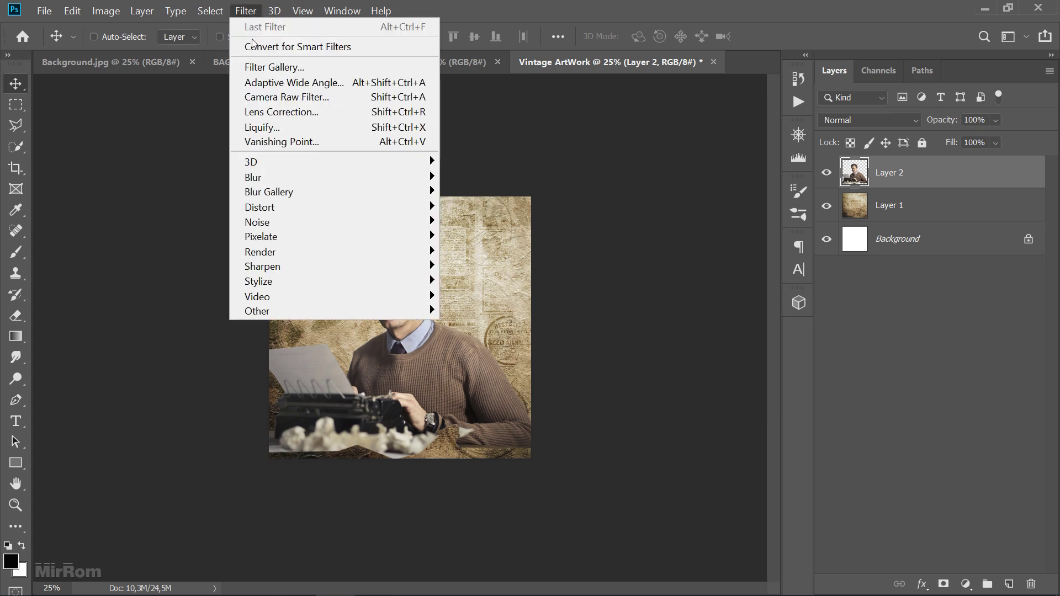
click(322, 70)
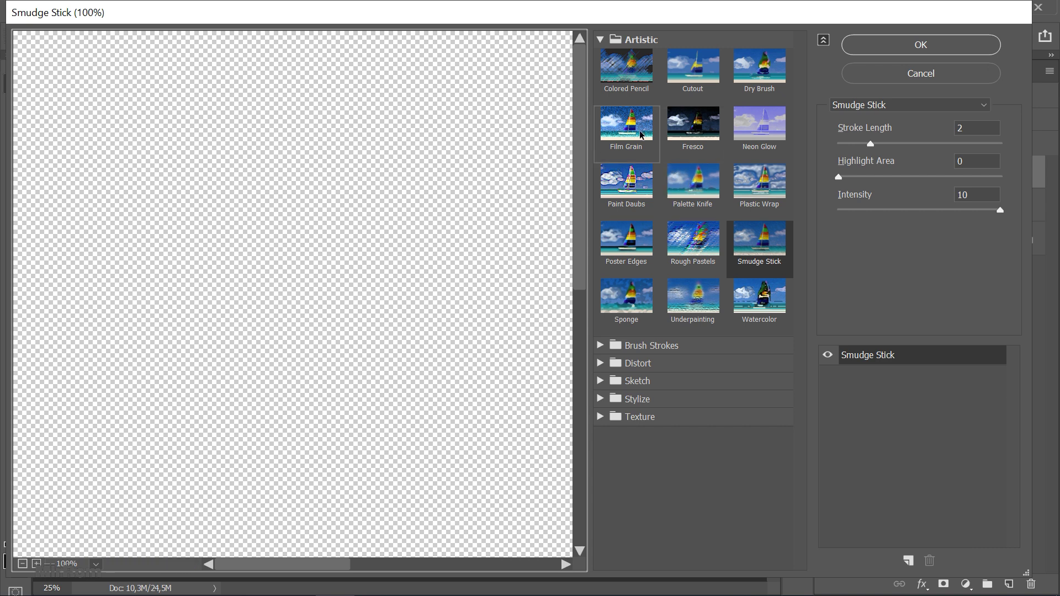
Apply Paint Daubs with brush size 5 and sharpness 31, then add a second effect layer
click(628, 198)
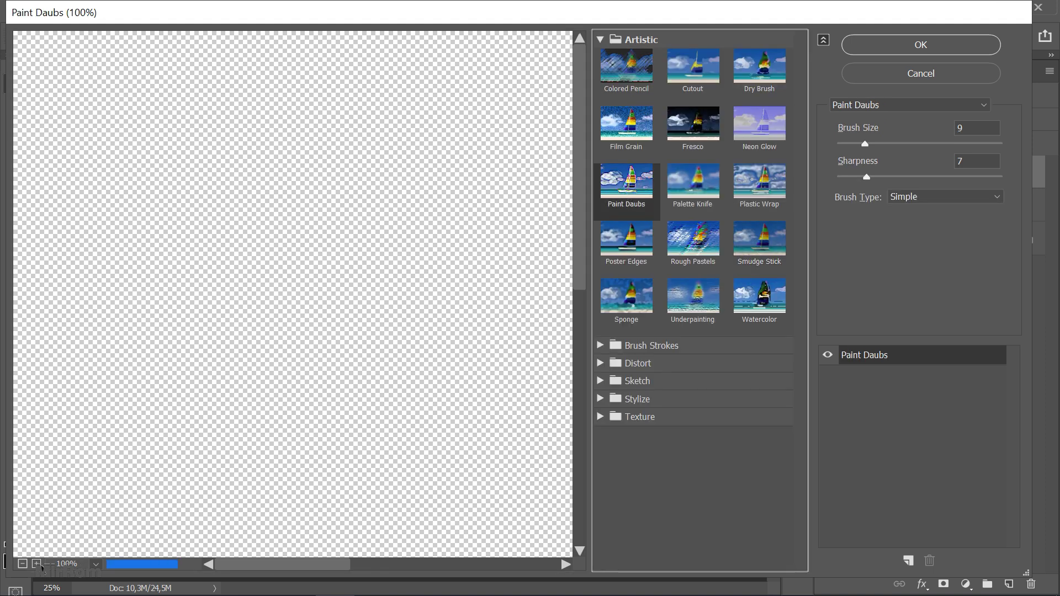
click(23, 564)
click(23, 564)
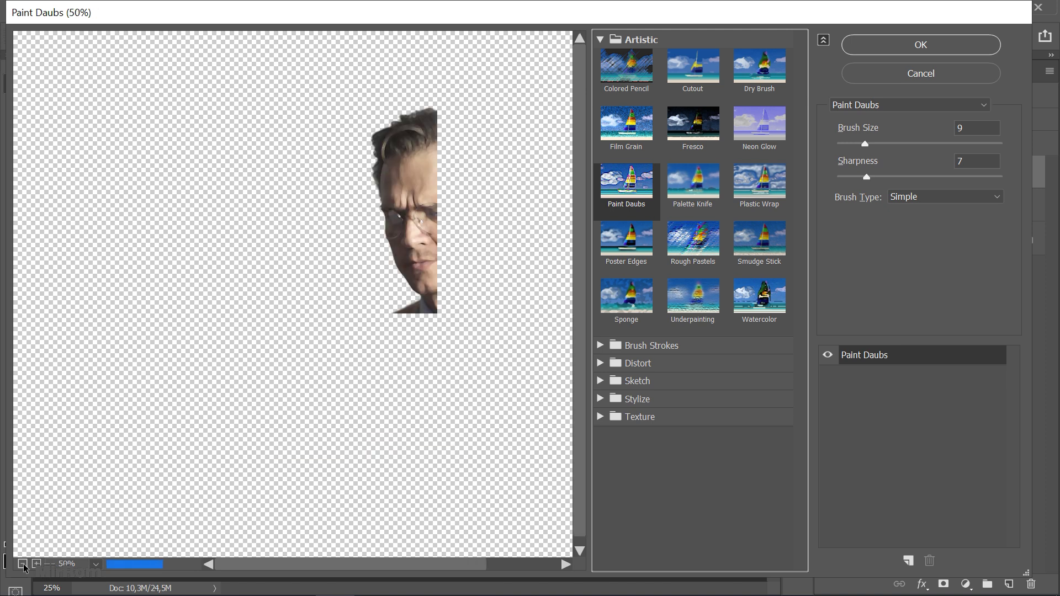
drag(402, 437, 281, 429)
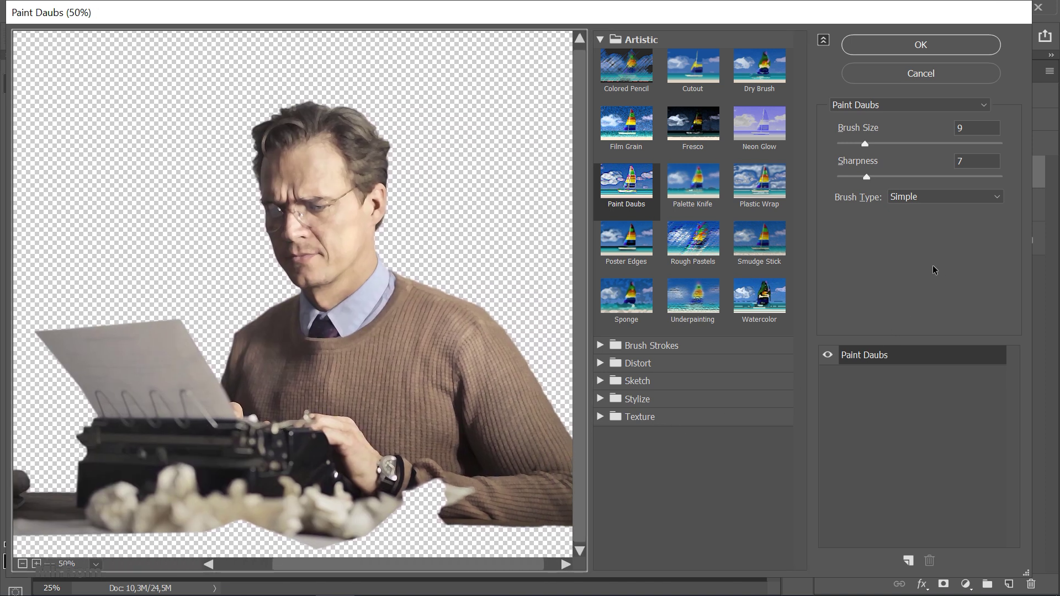
click(883, 107)
click(900, 226)
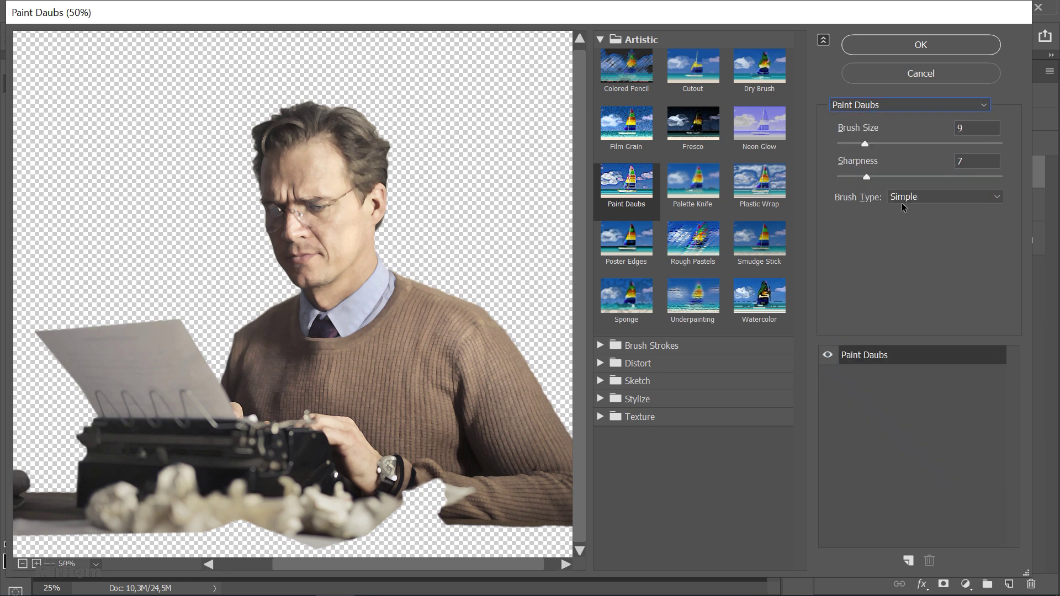
drag(863, 146, 855, 143)
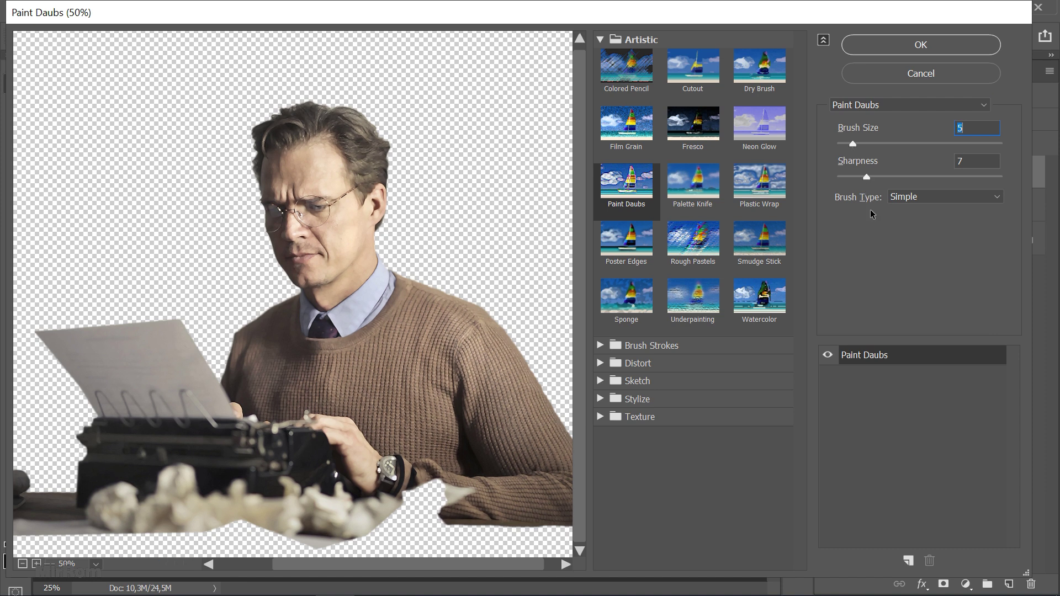
click(874, 177)
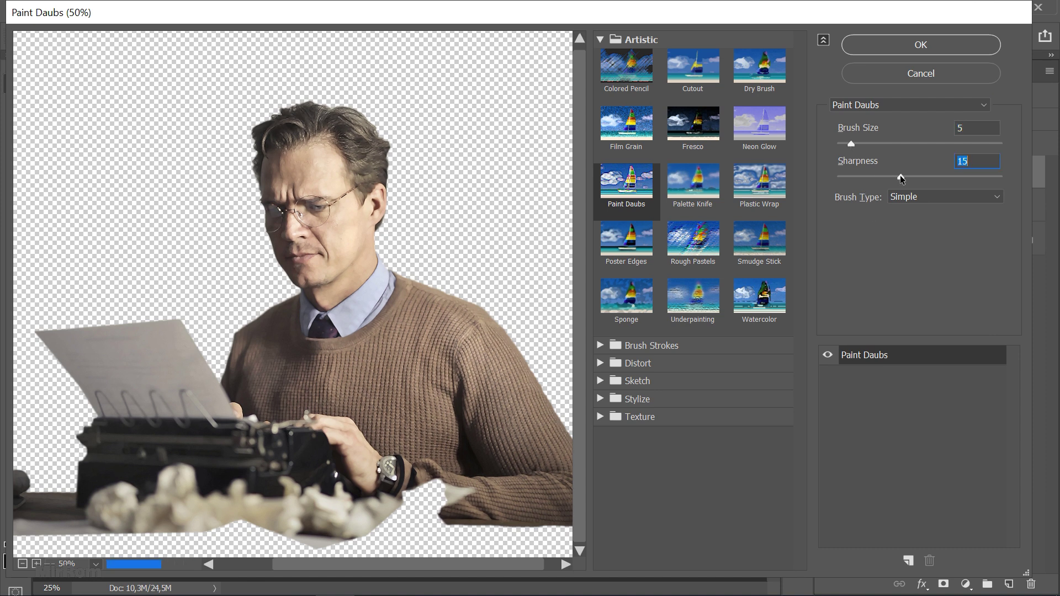
drag(899, 176, 948, 178)
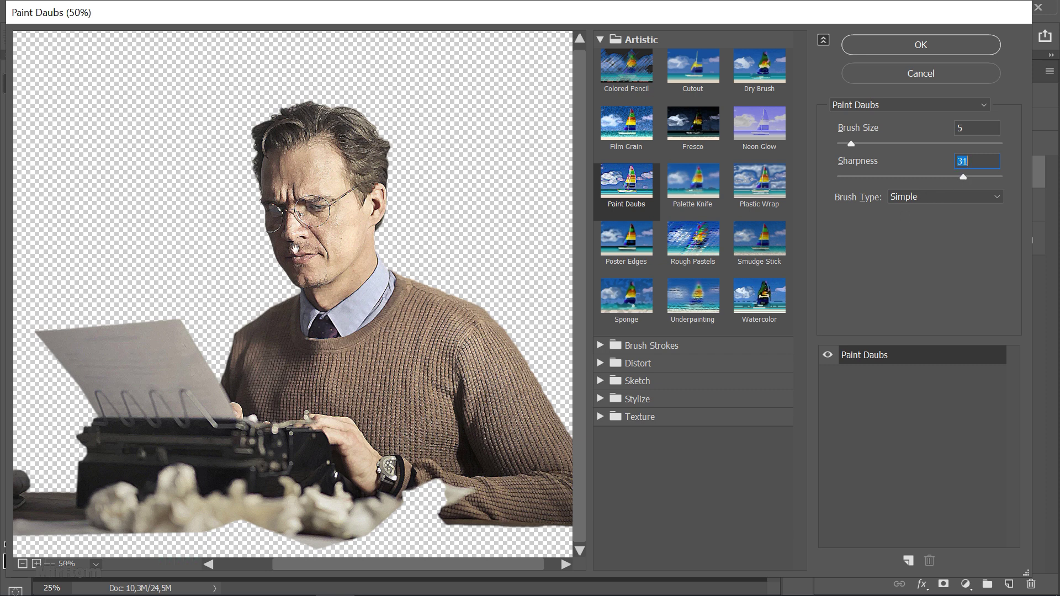
drag(316, 248, 307, 250)
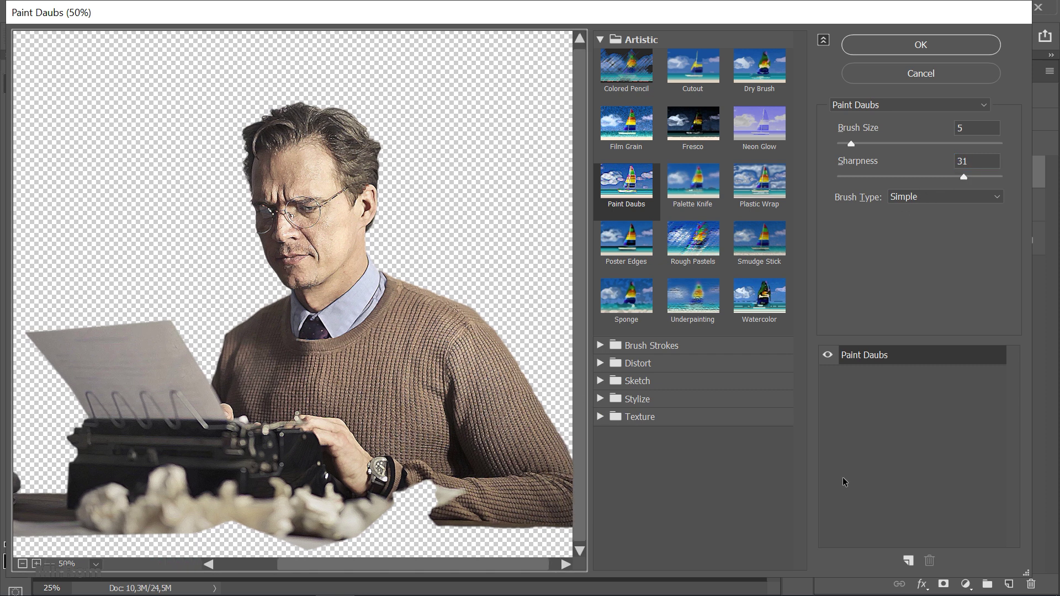
click(908, 561)
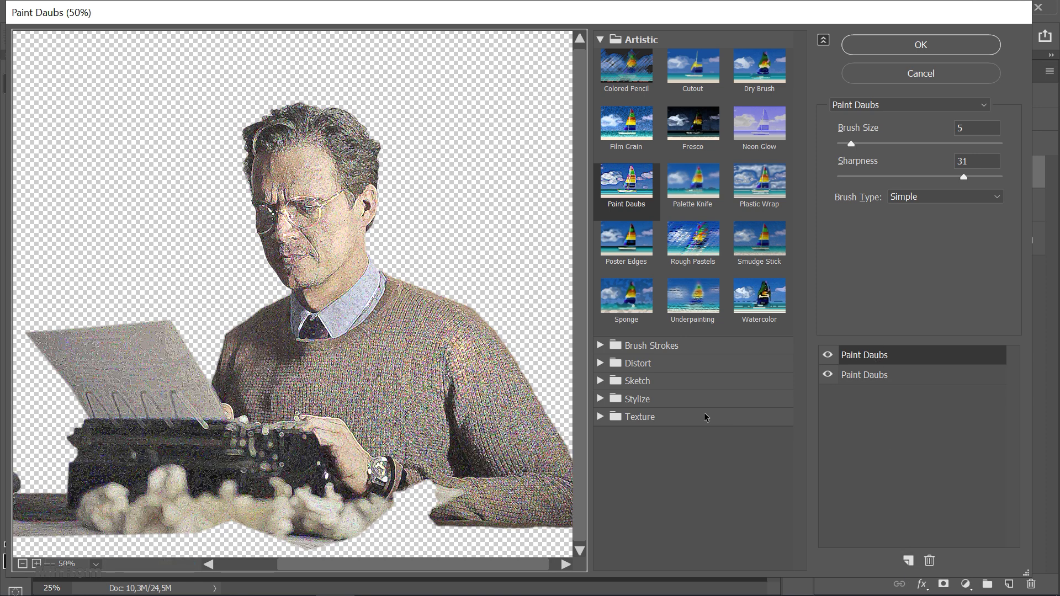
Switch the top effect to Rough Pastels with stroke length 10 and more stroke detail
click(699, 243)
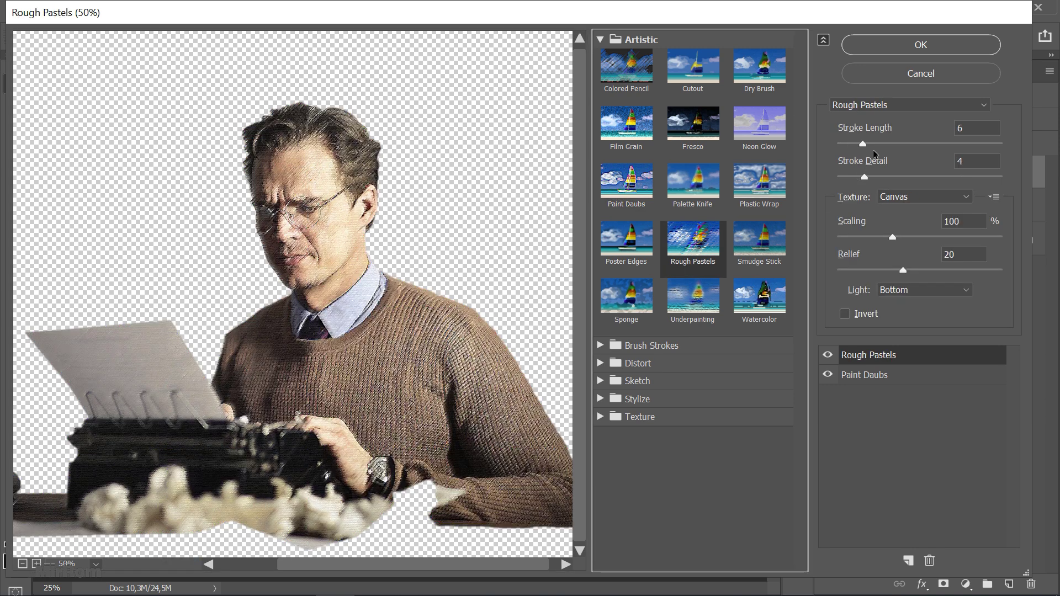
drag(866, 142, 884, 143)
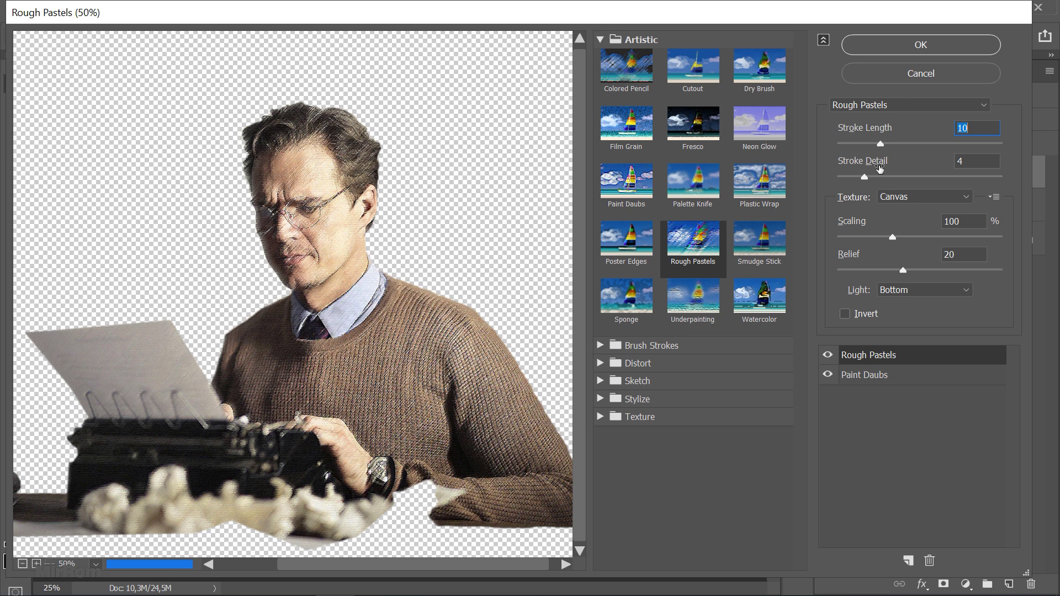
drag(864, 176, 912, 175)
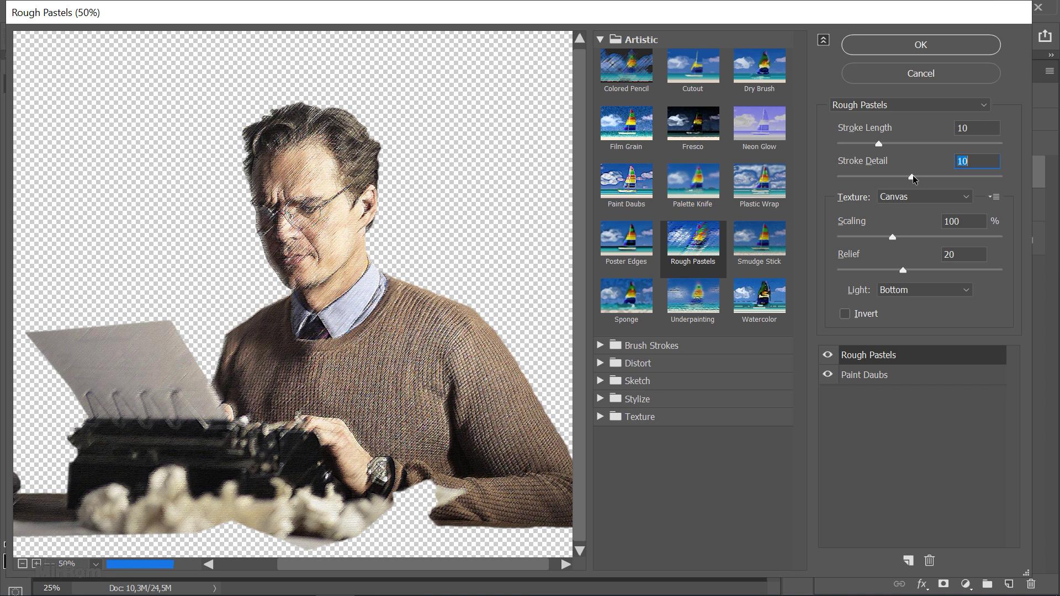
Give Rough Pastels a canvas texture with scaling 50, relief 30, bottom-left light, and apply
click(910, 197)
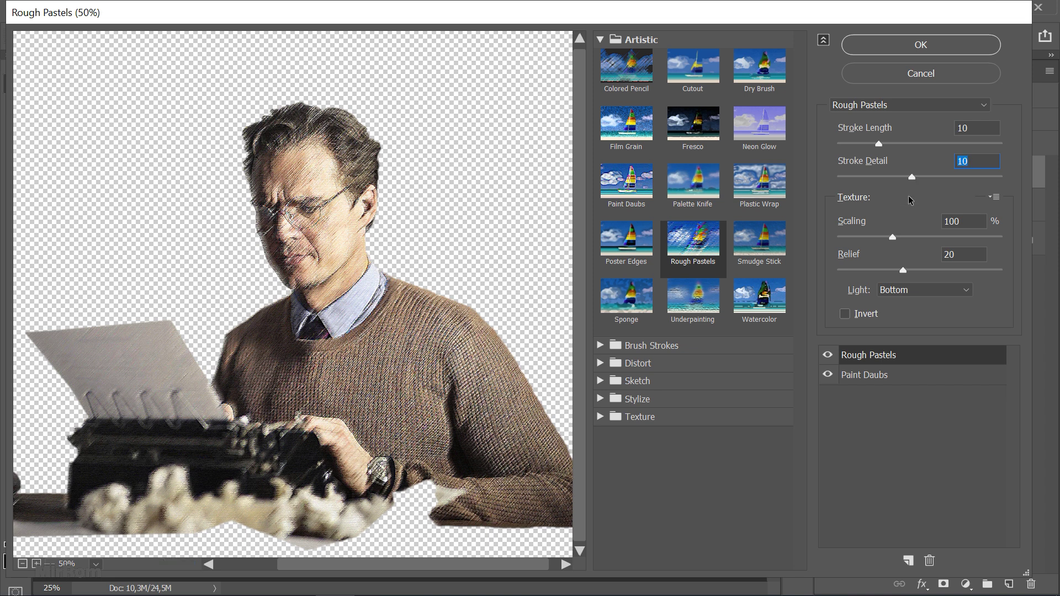
click(914, 237)
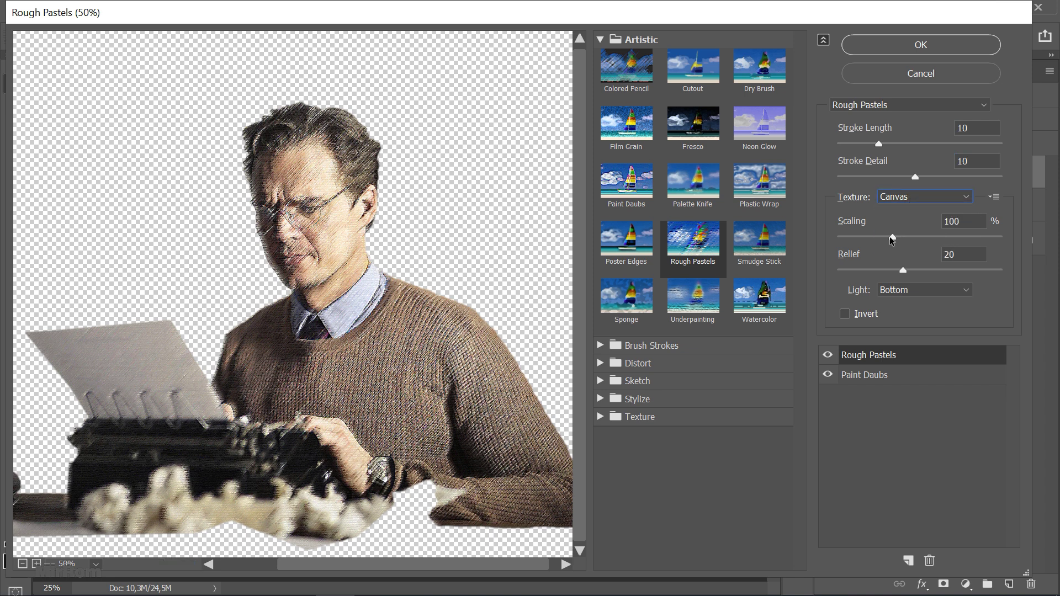
drag(893, 238, 850, 238)
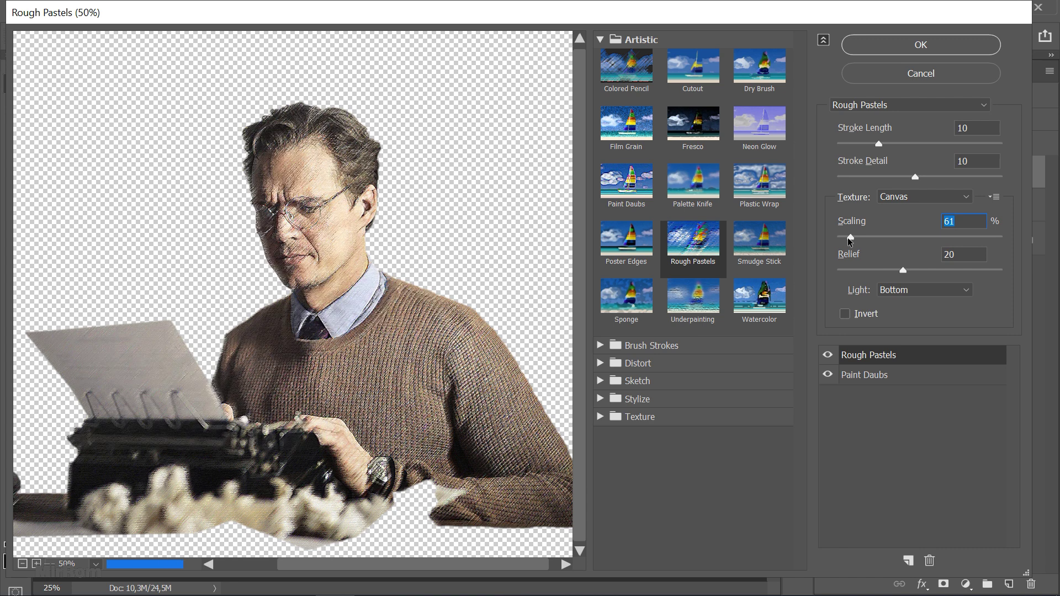
key(Down)
key(Down)
drag(849, 236, 838, 237)
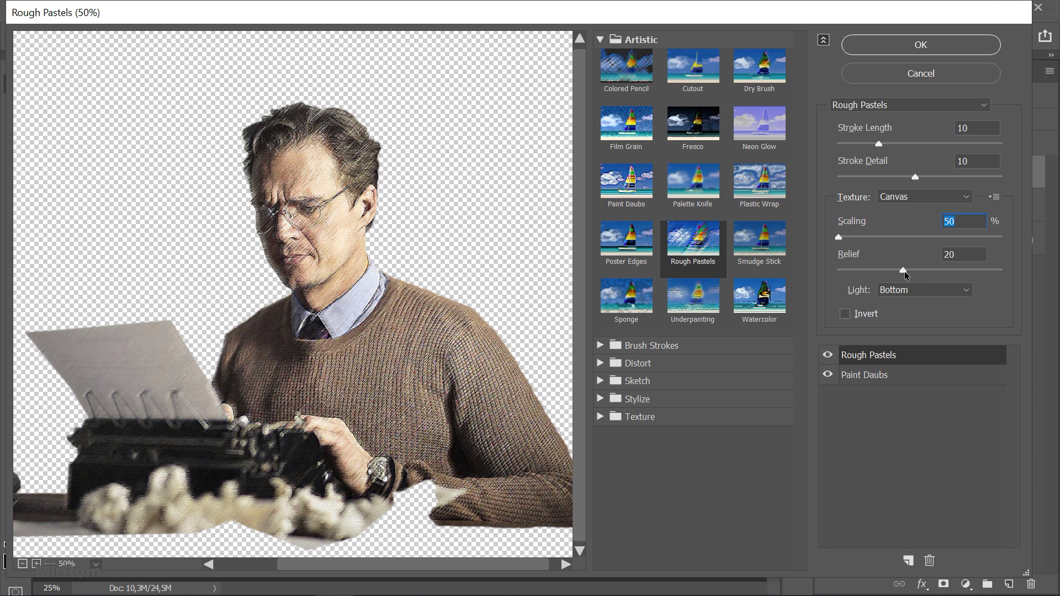
drag(904, 270, 913, 271)
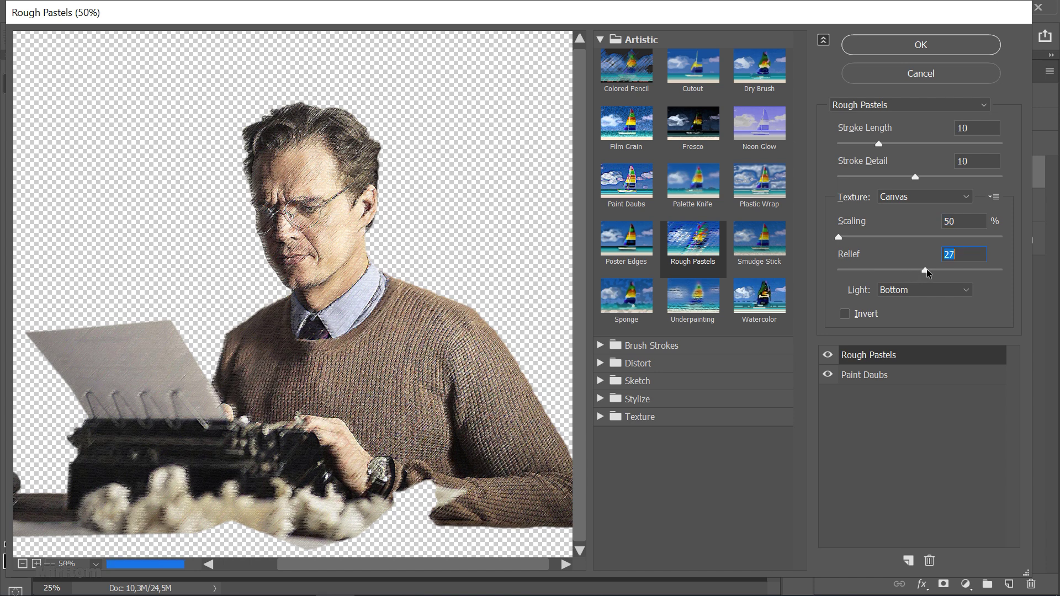
drag(935, 271, 937, 270)
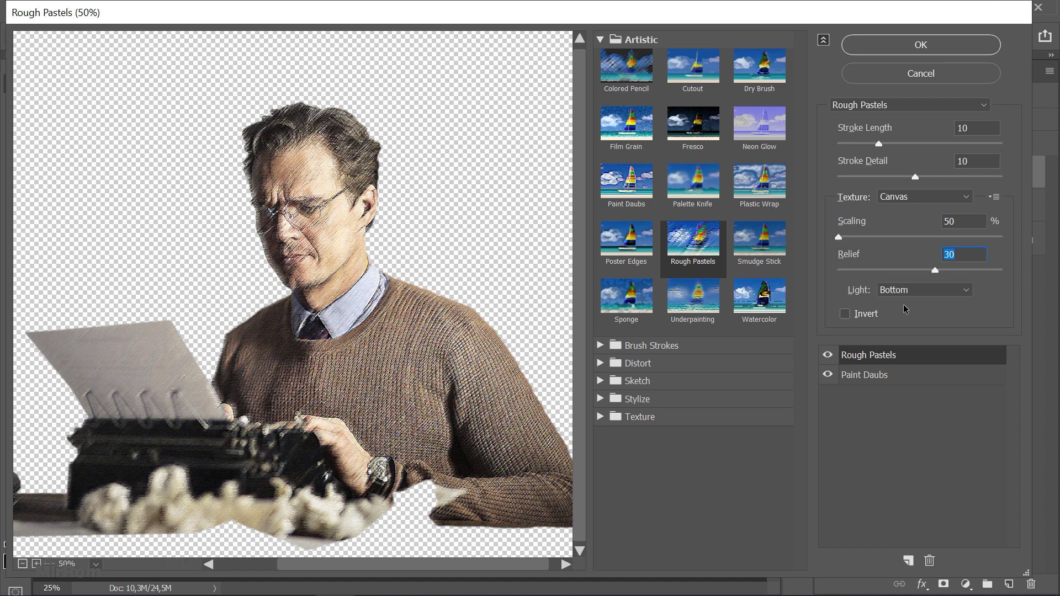
click(916, 290)
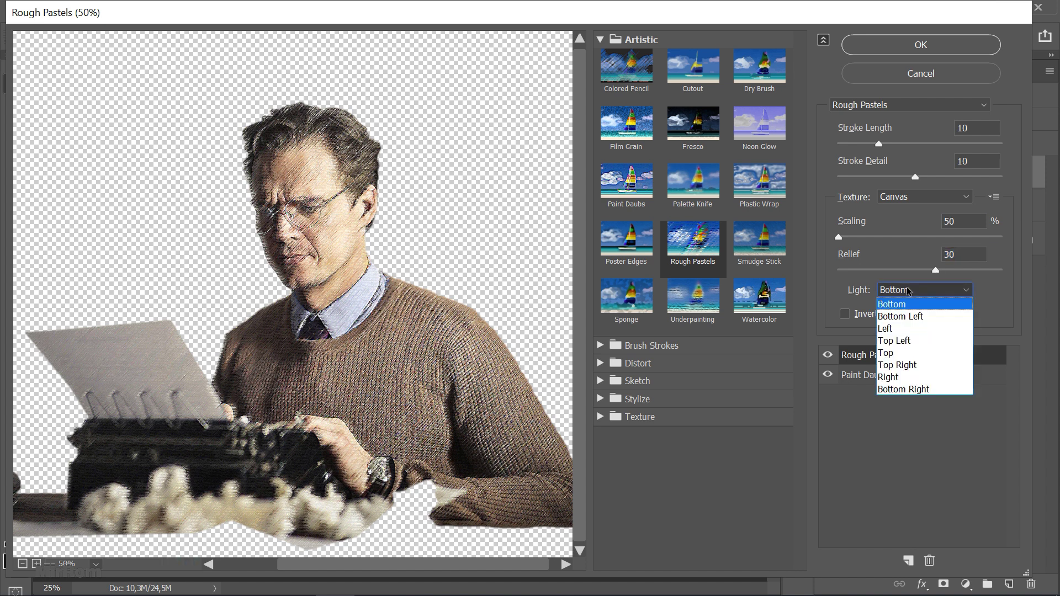
click(941, 320)
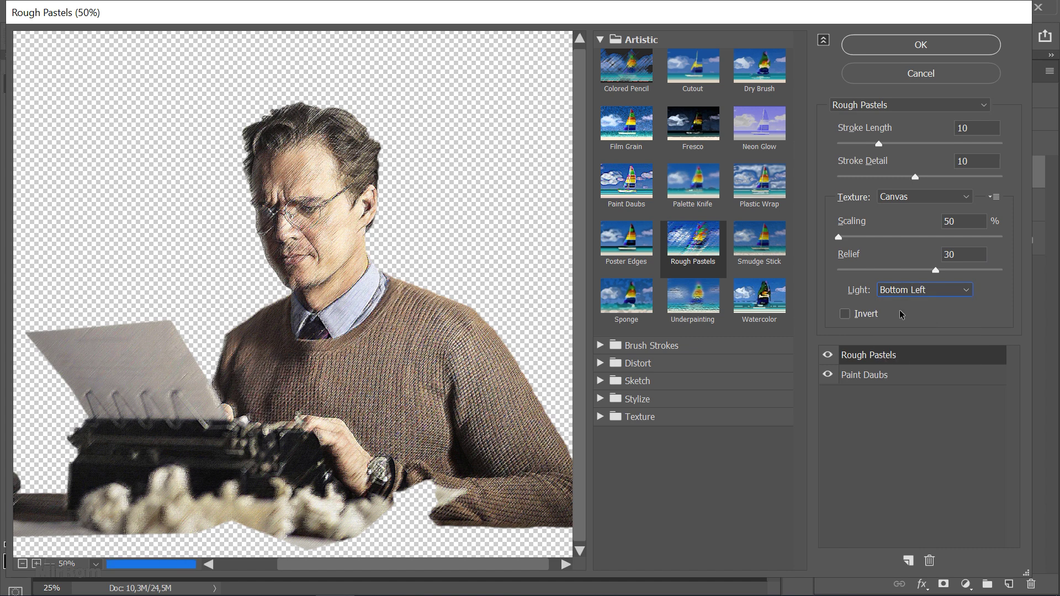
click(895, 46)
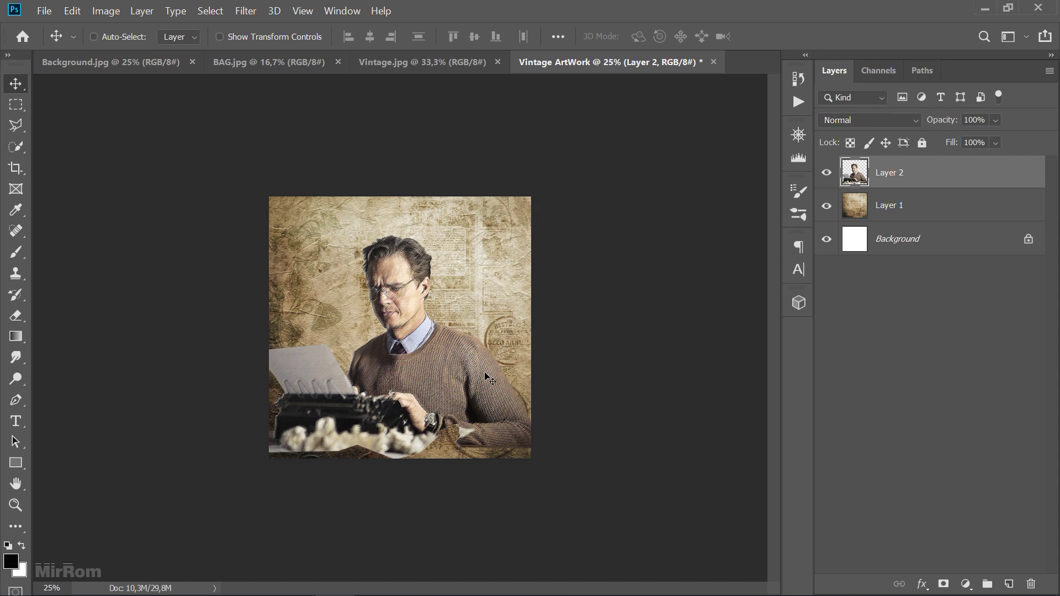
Zoom into the artwork and bring up the Image > Adjustments list
key(ctrl+plus)
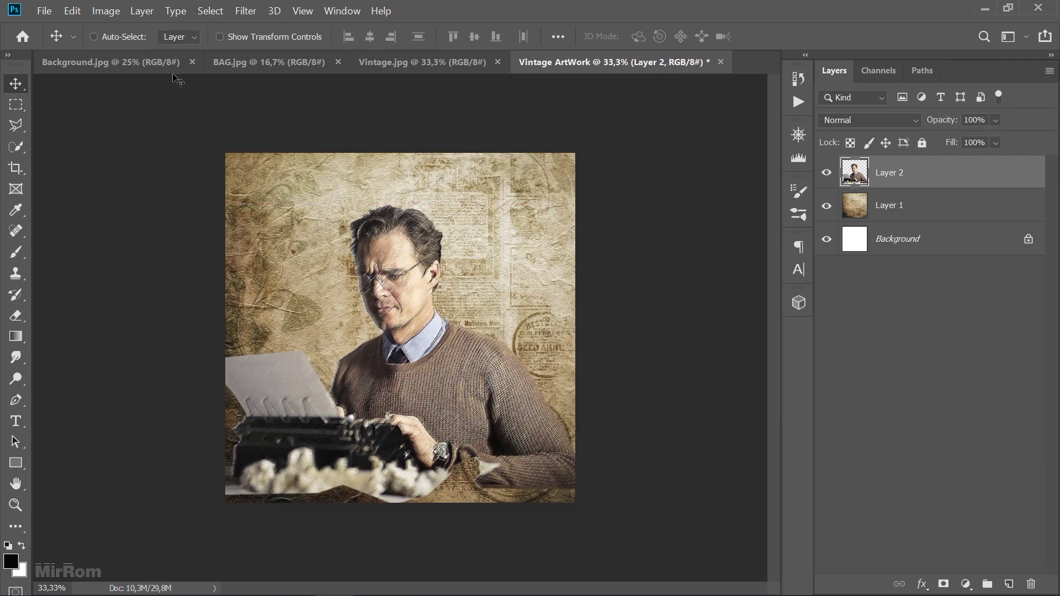
click(106, 11)
mouse_move(130, 46)
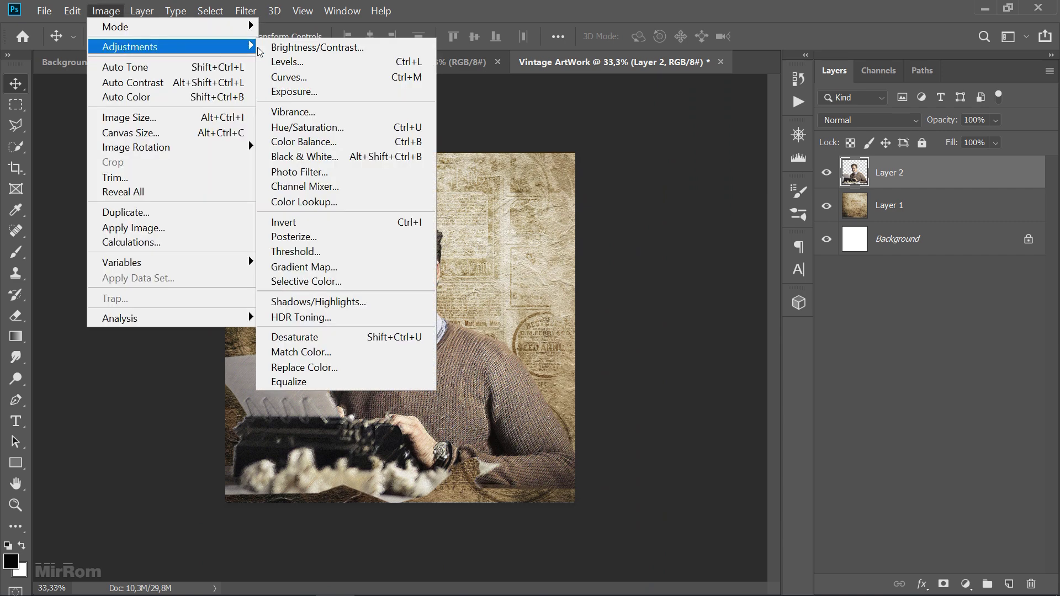
Open Shadows/Highlights on Layer 2 and set shadows to amount 24, tone 15, radius 45
click(411, 302)
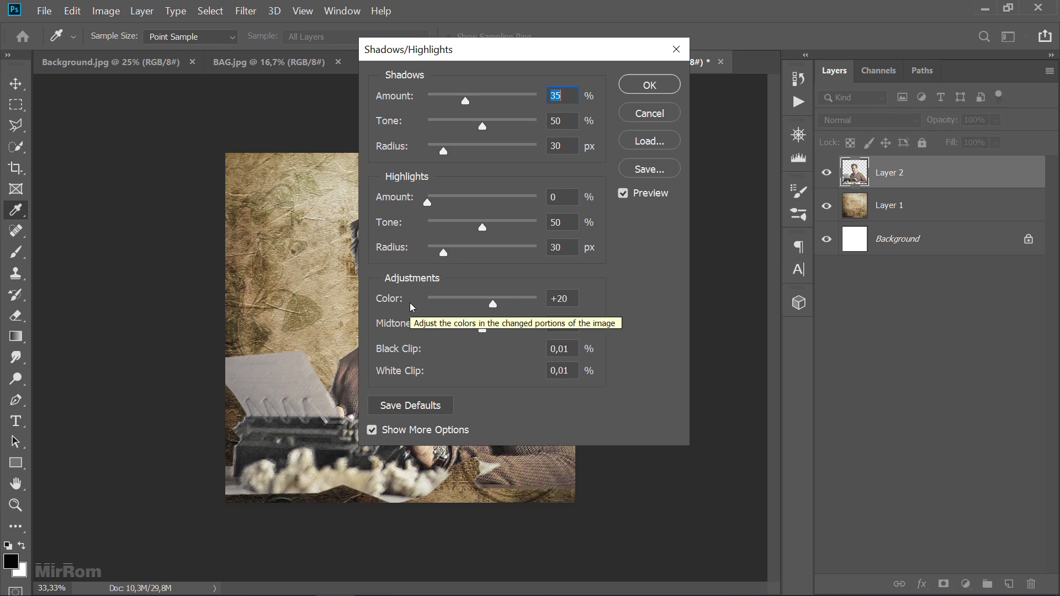
drag(424, 49, 610, 110)
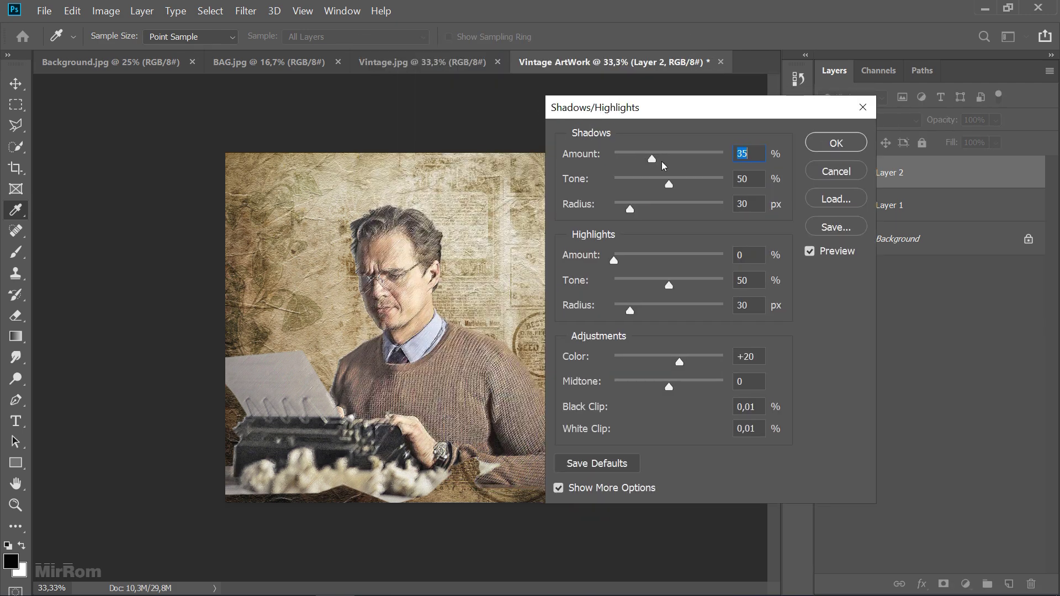
mouse_move(652, 159)
mouse_down()
mouse_move(635, 160)
mouse_move(631, 184)
mouse_move(647, 161)
mouse_move(639, 164)
mouse_up()
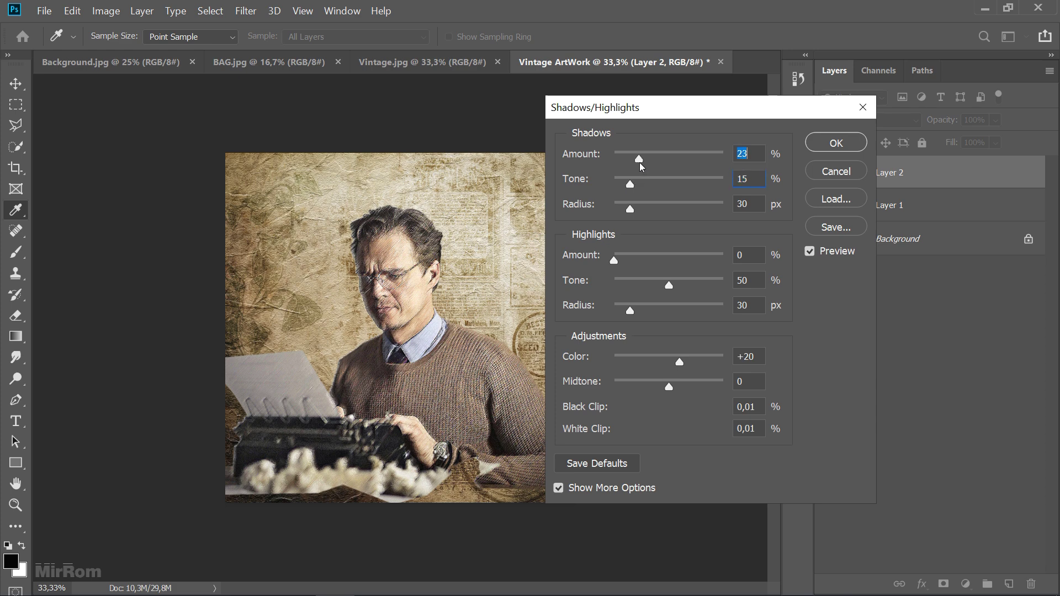
mouse_move(630, 208)
mouse_down()
mouse_move(651, 206)
mouse_move(638, 208)
mouse_up()
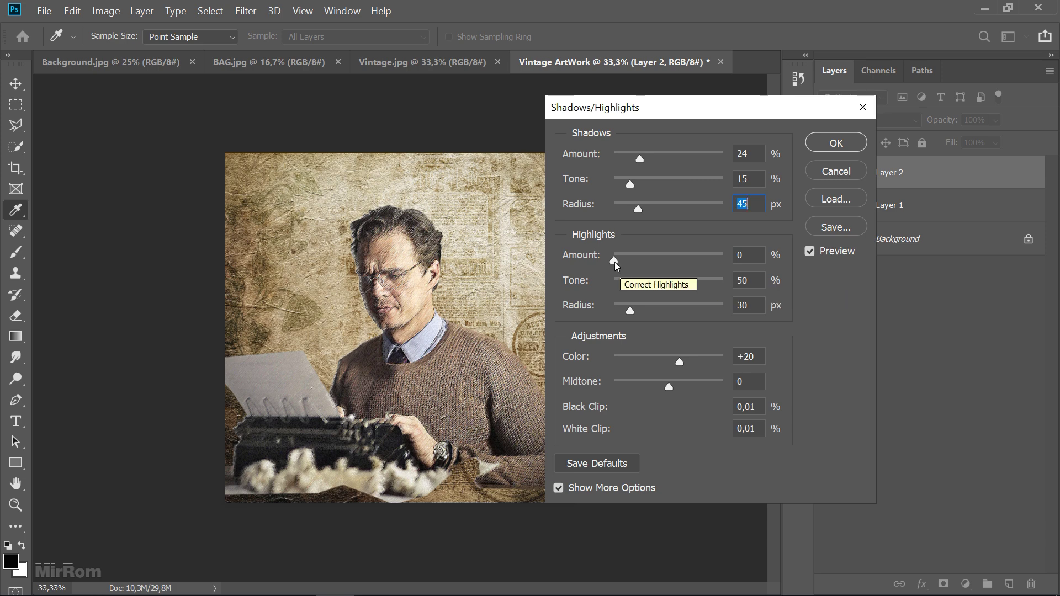
Set highlights to amount 13, tone 30, radius 43, check the preview, and apply
drag(614, 261, 650, 285)
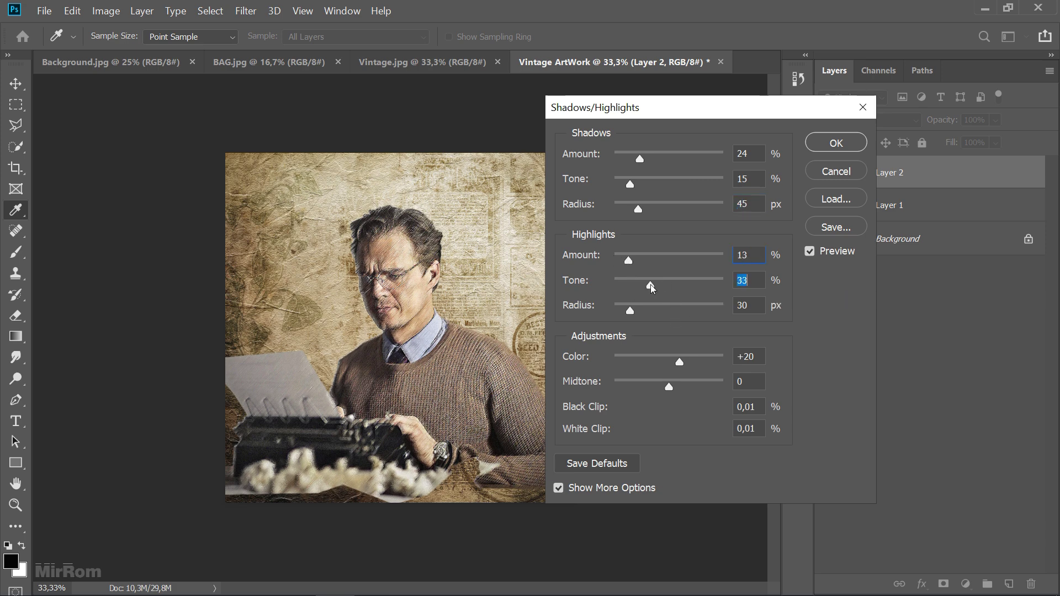
key(Down)
key(Down)
mouse_move(631, 310)
mouse_down()
mouse_move(648, 312)
mouse_move(639, 310)
mouse_up()
key(Down)
key(Down)
key(Down)
key(Down)
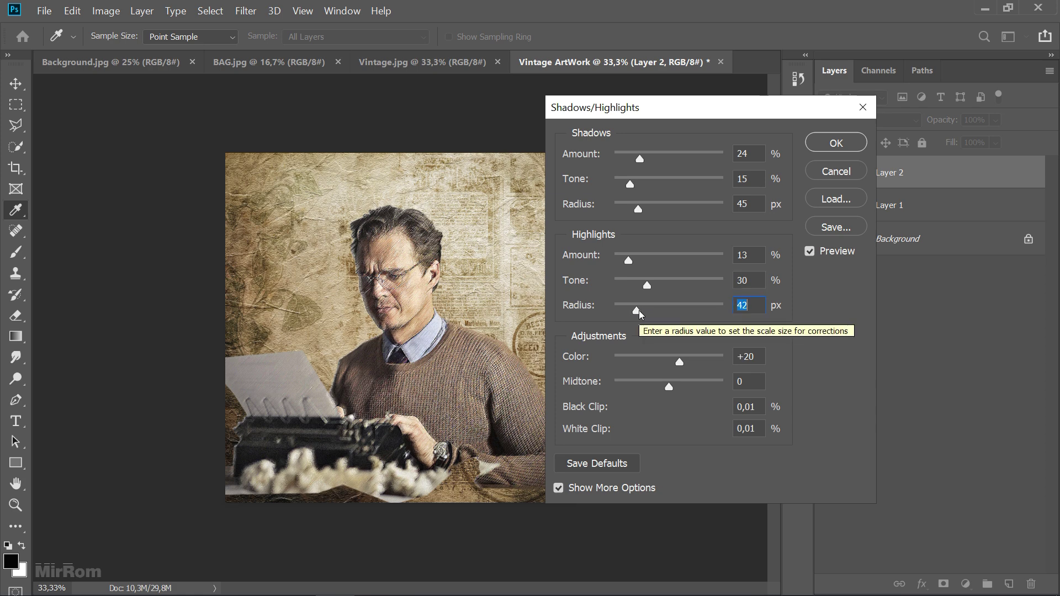
key(Up)
click(750, 305)
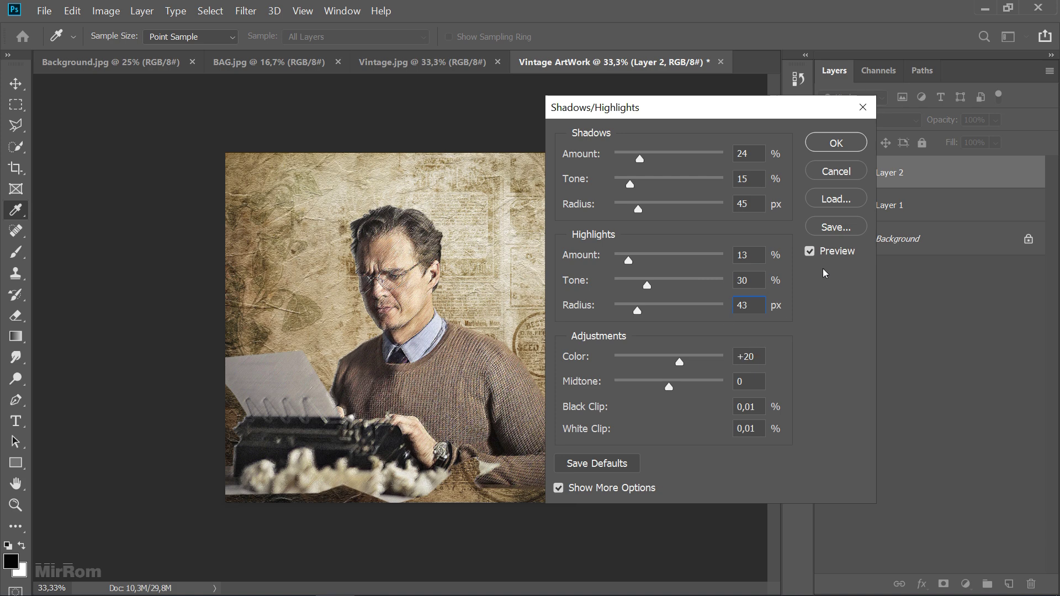
click(810, 252)
click(810, 252)
click(809, 251)
click(819, 144)
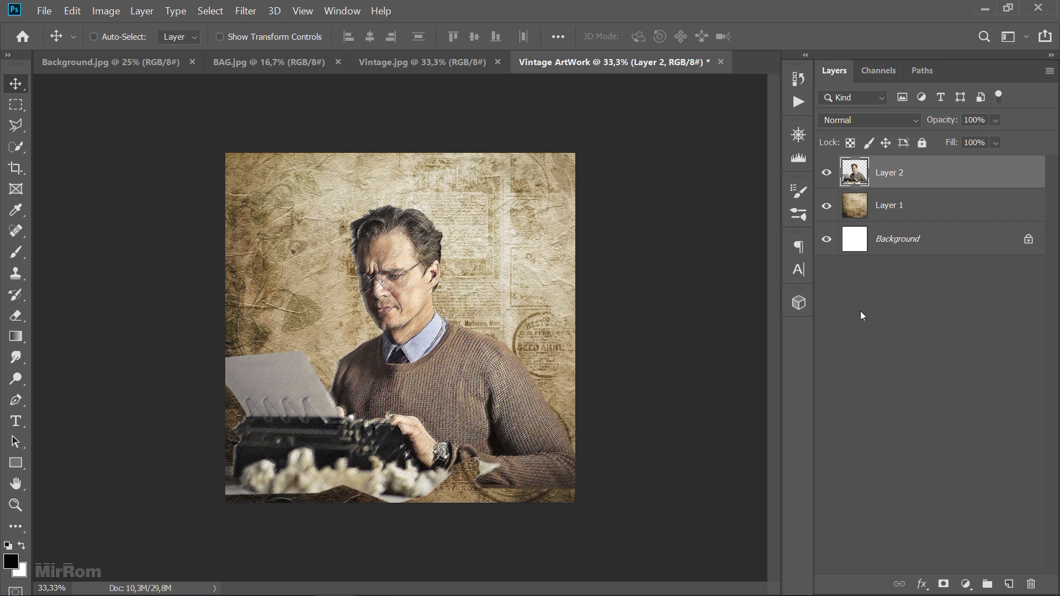
Mask Layer 2 and paint black to hide the bottom paper and cotton strip
click(943, 584)
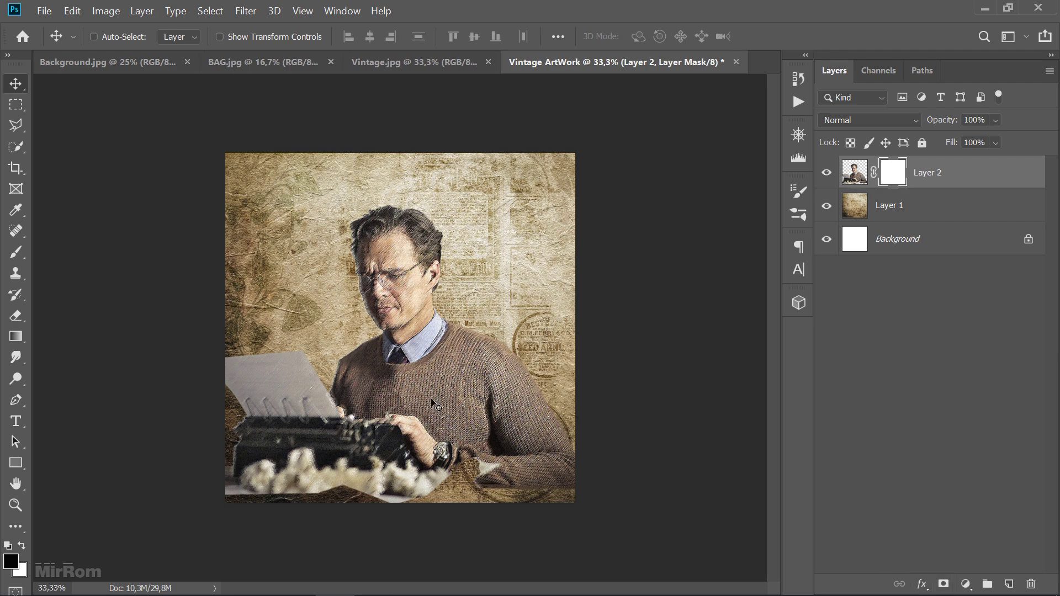
key(b)
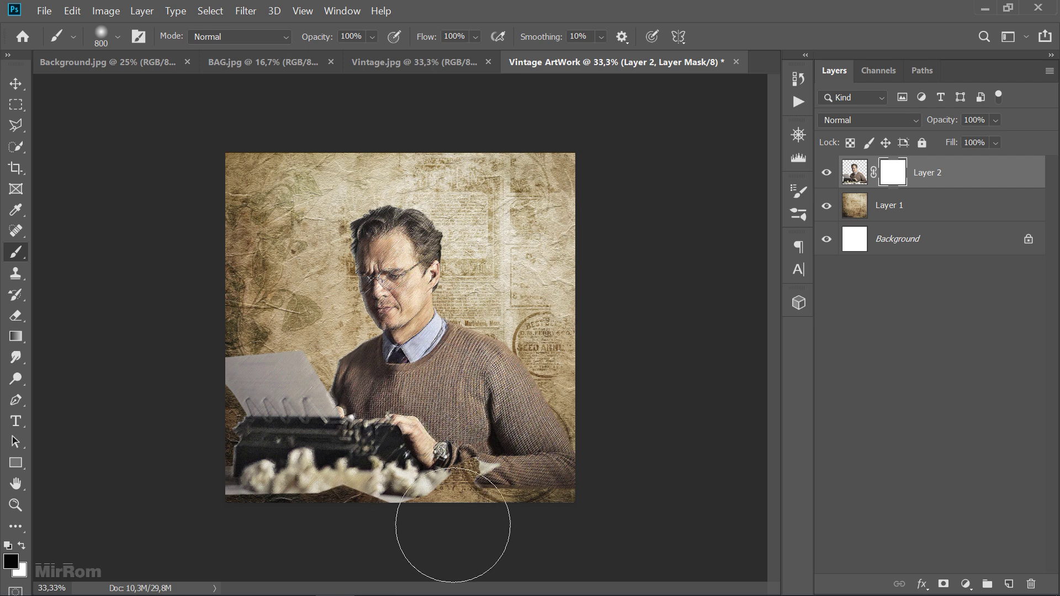
mouse_move(403, 539)
mouse_down()
mouse_move(323, 553)
mouse_move(272, 548)
mouse_move(355, 535)
mouse_move(363, 544)
mouse_move(177, 525)
mouse_move(331, 545)
mouse_move(239, 540)
mouse_move(580, 541)
mouse_move(359, 554)
mouse_up()
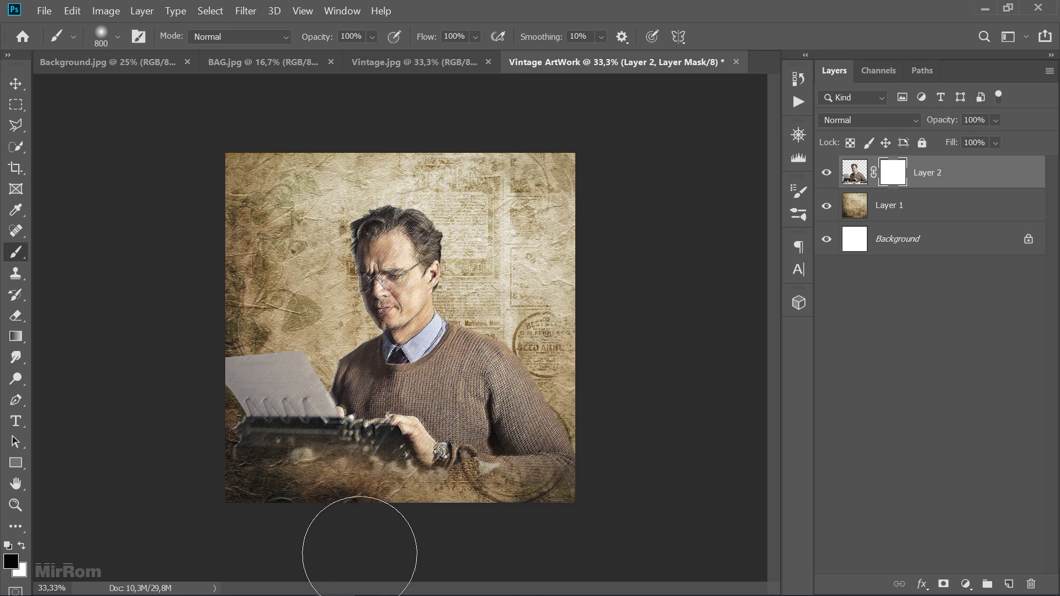
key(bracketleft)
key(bracketleft)
key(bracketleft)
key(bracketleft)
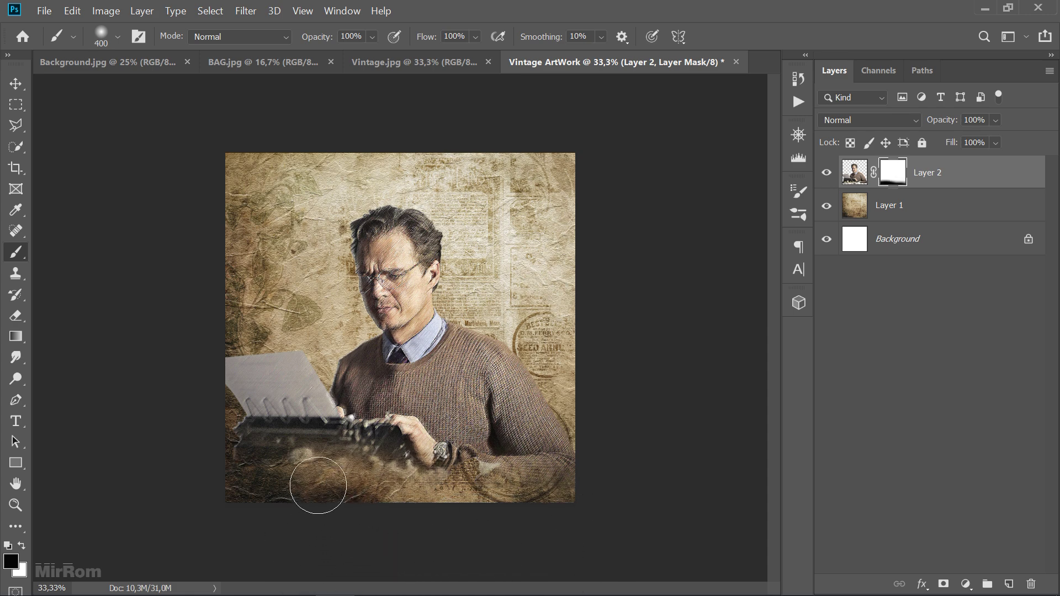
mouse_move(318, 486)
mouse_down()
mouse_move(237, 489)
mouse_move(481, 501)
mouse_move(439, 499)
mouse_move(486, 484)
mouse_move(391, 479)
mouse_move(482, 480)
mouse_move(538, 498)
mouse_up()
key(bracketleft)
key(bracketleft)
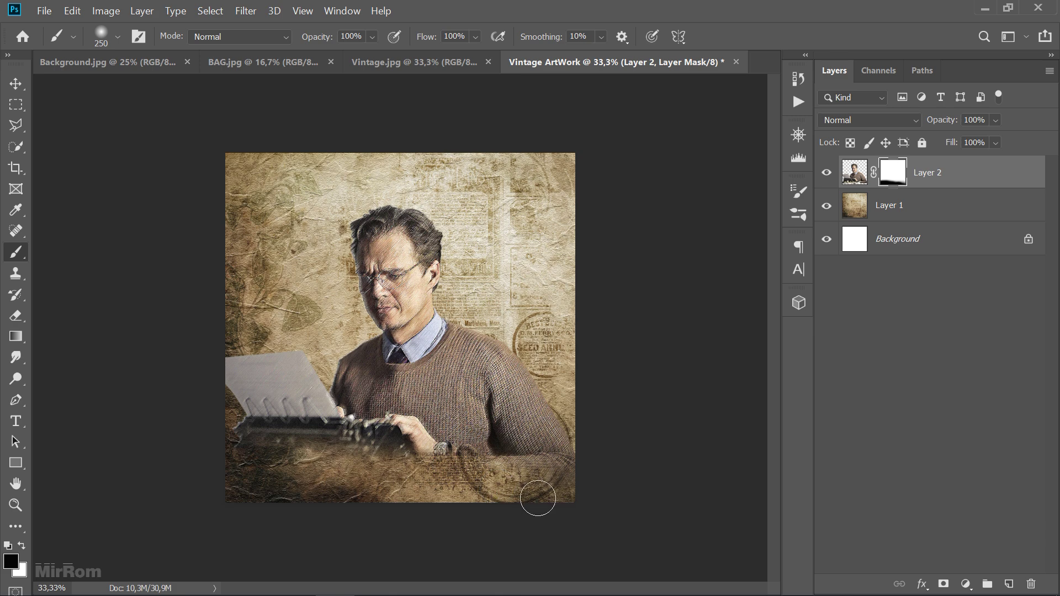
key(bracketright)
key(bracketright)
mouse_move(377, 485)
mouse_down()
mouse_move(355, 473)
mouse_move(224, 481)
mouse_move(255, 480)
mouse_move(208, 495)
mouse_move(270, 513)
mouse_up()
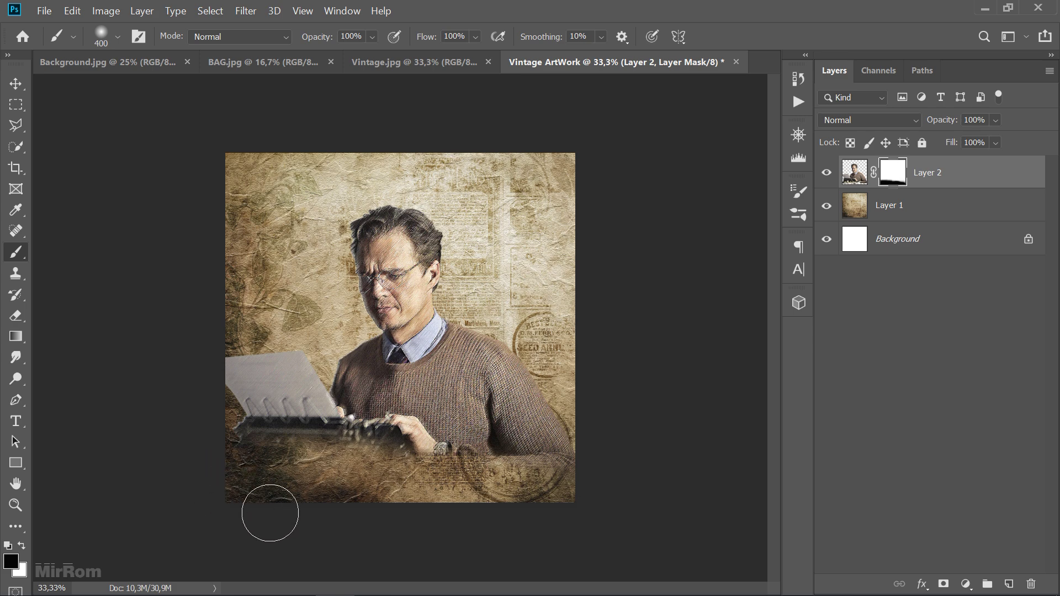
key(v)
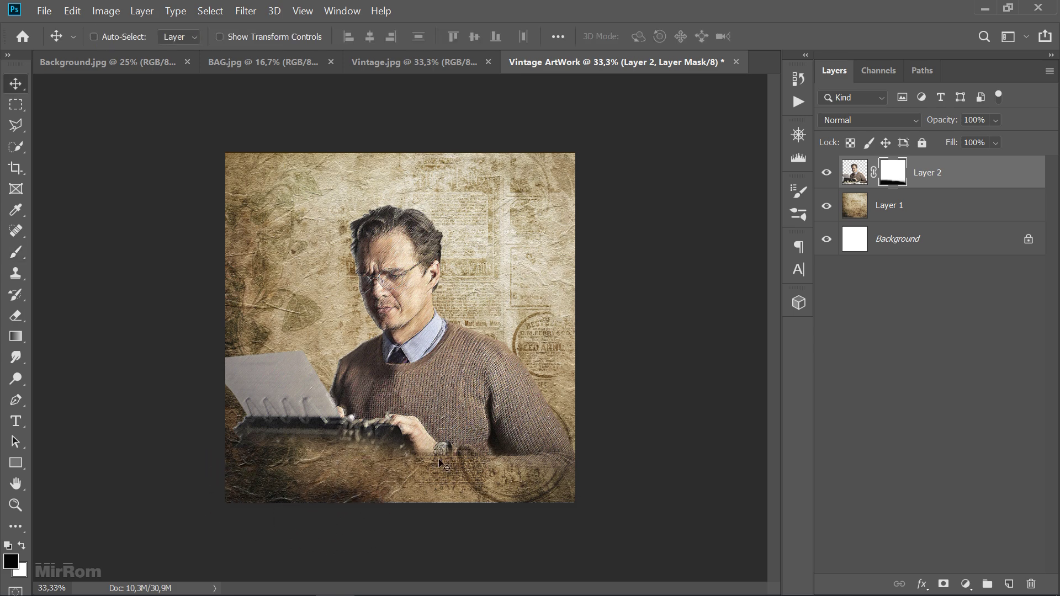
click(860, 169)
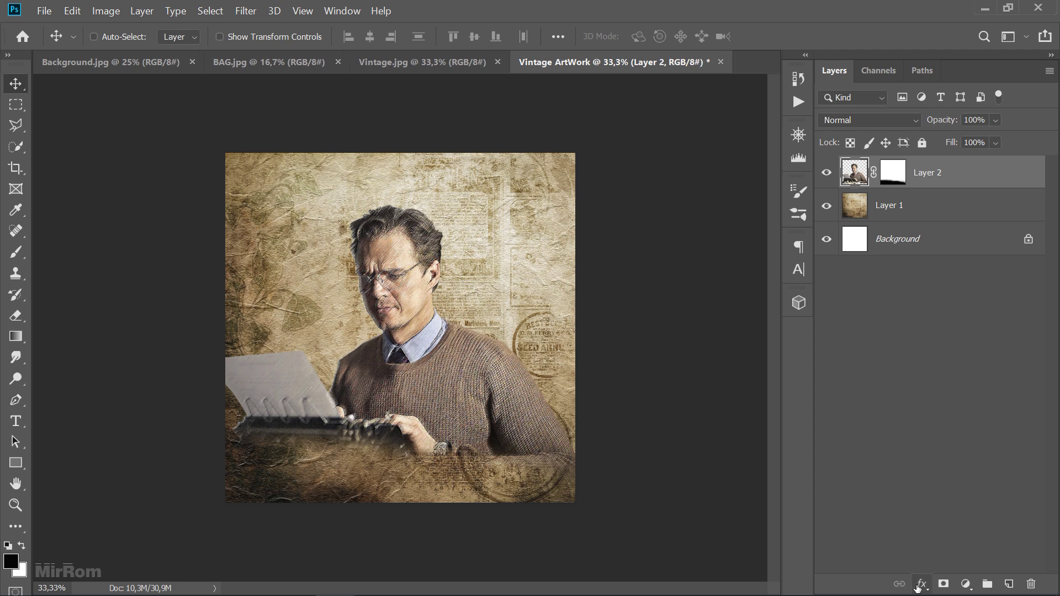
Add a Normal-mode Drop Shadow to Layer 2 with global light turned off
click(924, 583)
click(927, 580)
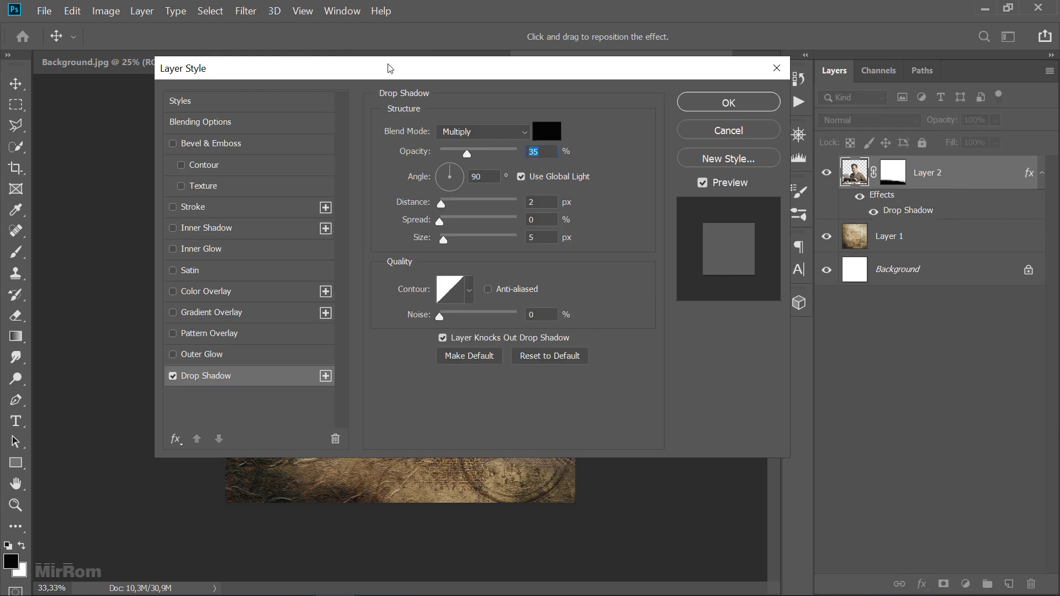
mouse_move(388, 68)
mouse_down()
mouse_move(669, 123)
mouse_move(687, 163)
mouse_up()
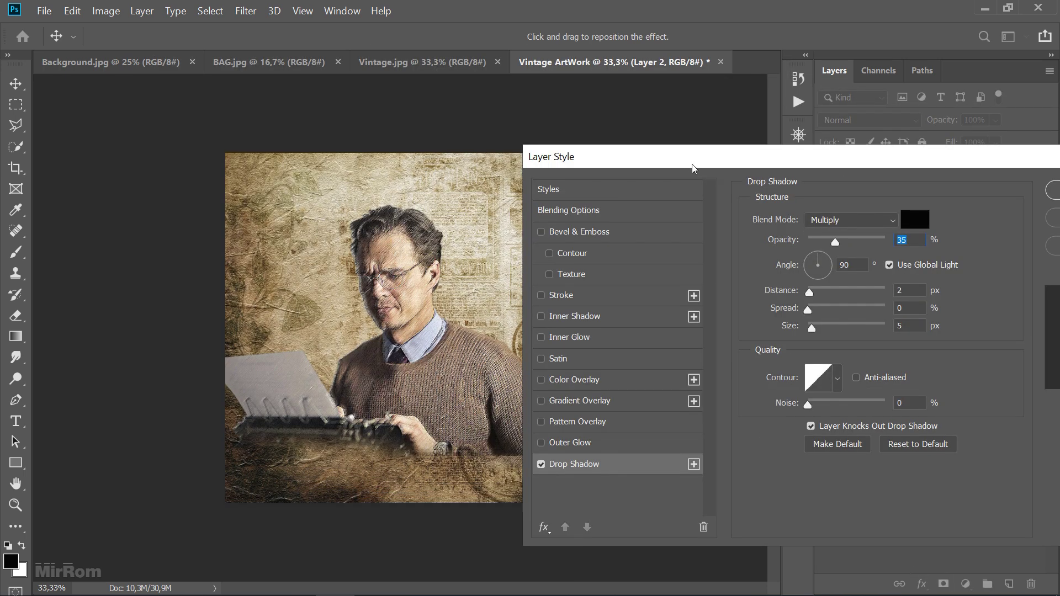
drag(565, 169, 545, 177)
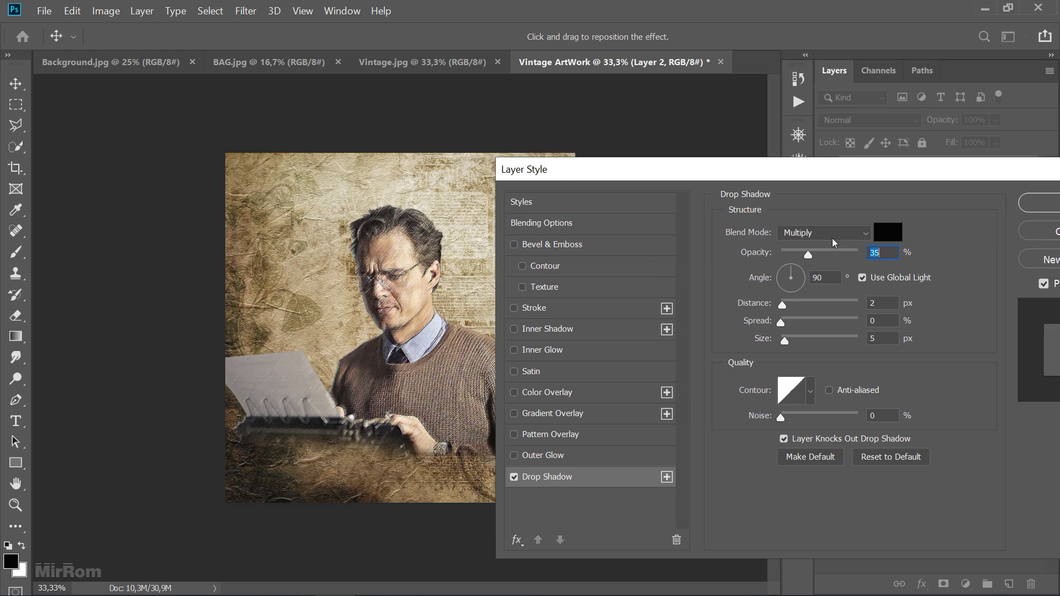
click(833, 234)
click(823, 186)
click(820, 254)
click(862, 278)
click(888, 233)
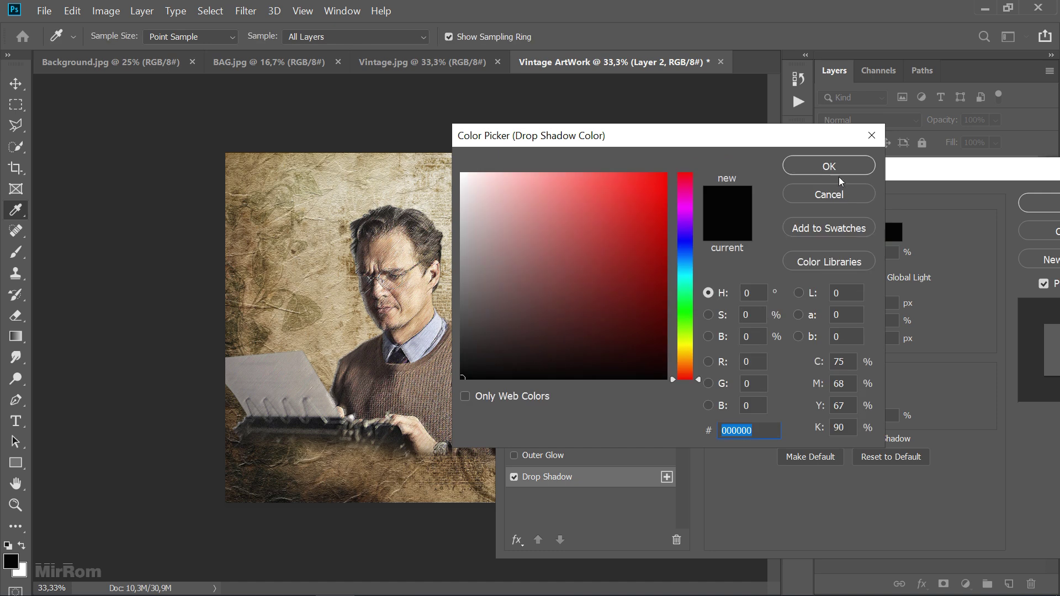
click(839, 175)
click(830, 254)
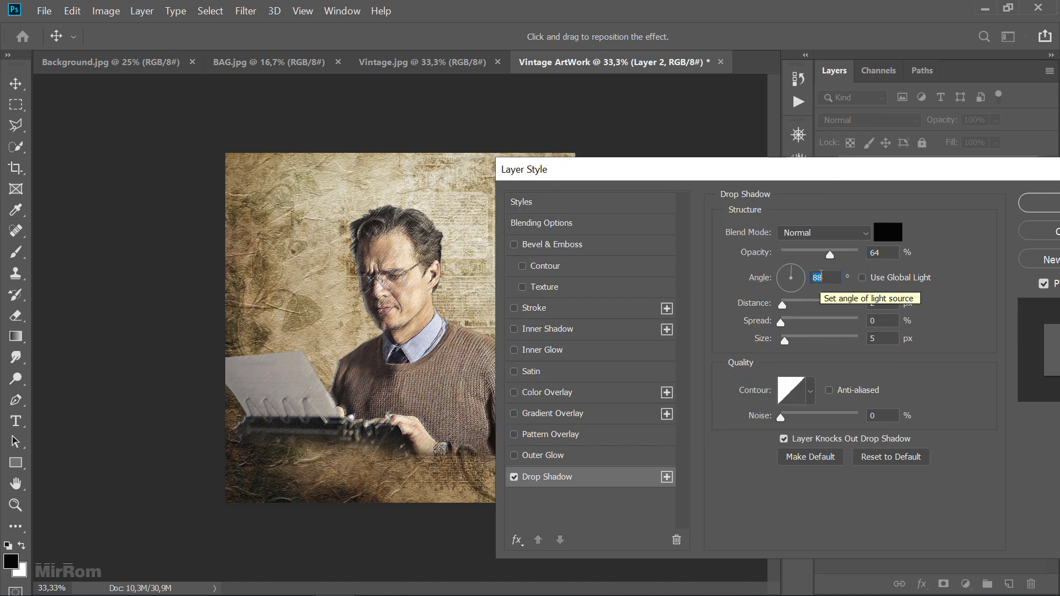
Set the shadow angle to 89, distance 137, spread 4 and size 128
key(Down)
key(Down)
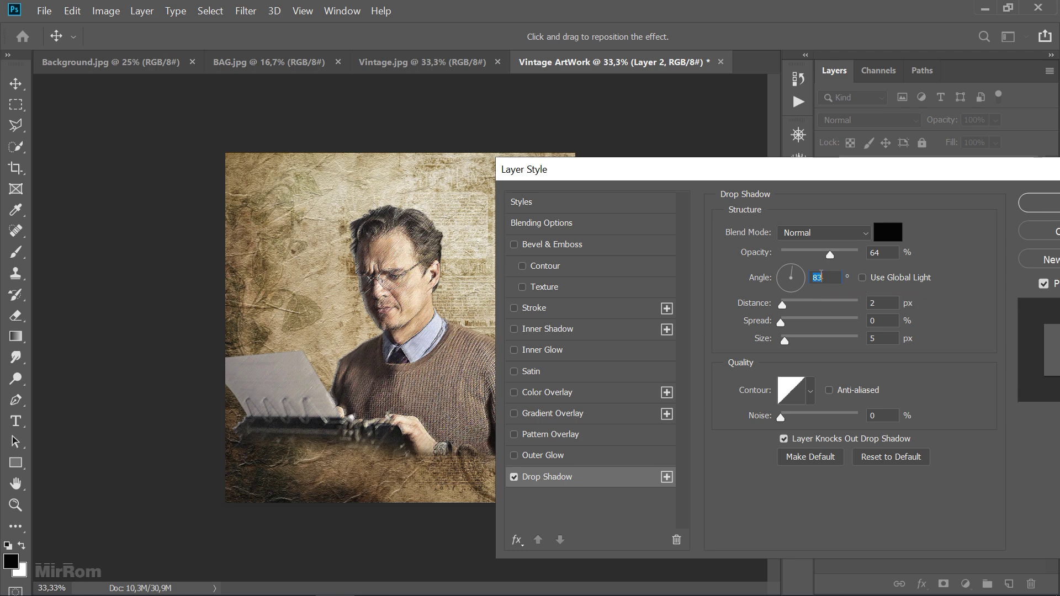
click(795, 267)
drag(785, 302, 843, 307)
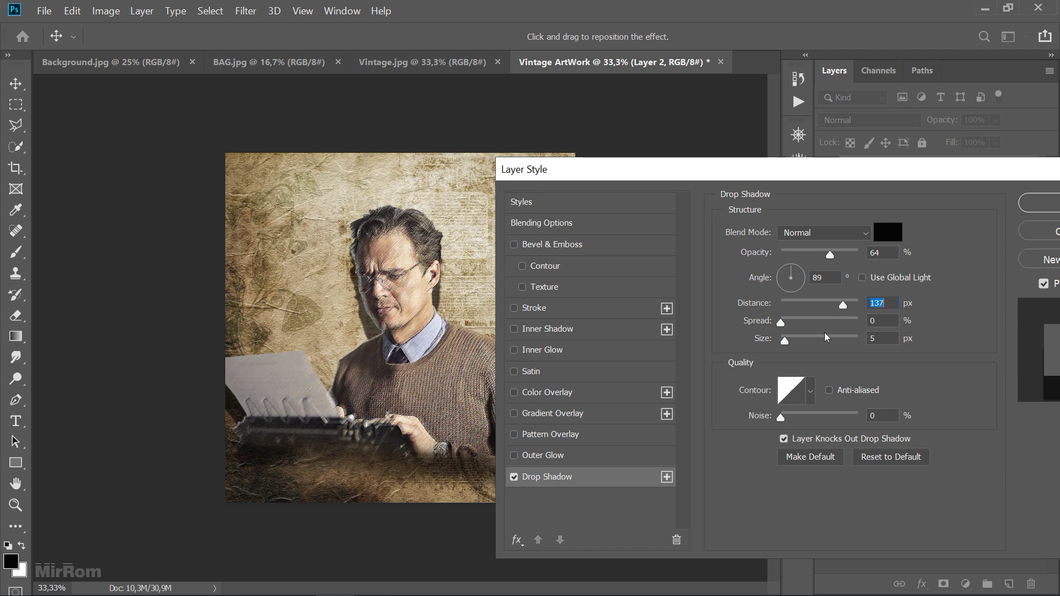
click(784, 323)
drag(789, 336, 824, 340)
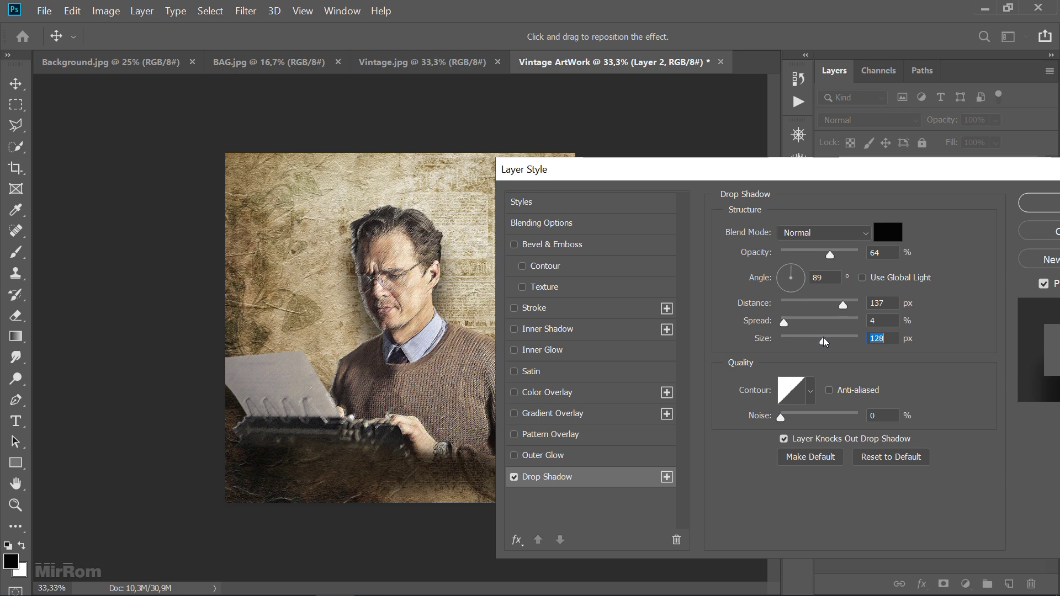
Colour the shadow #21170e at 89% opacity and apply the drop shadow
click(888, 235)
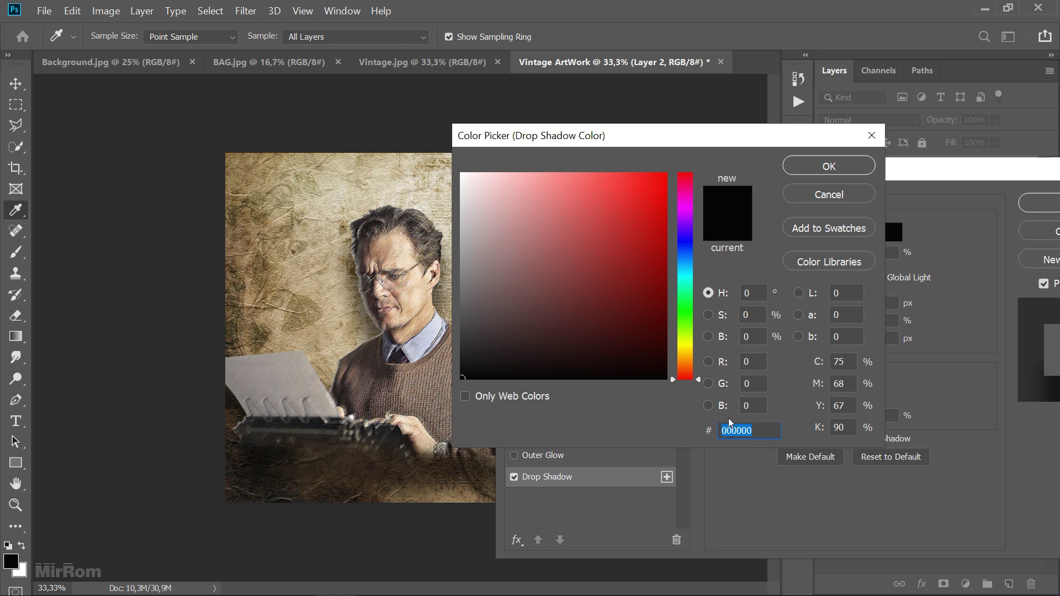
text(2117)
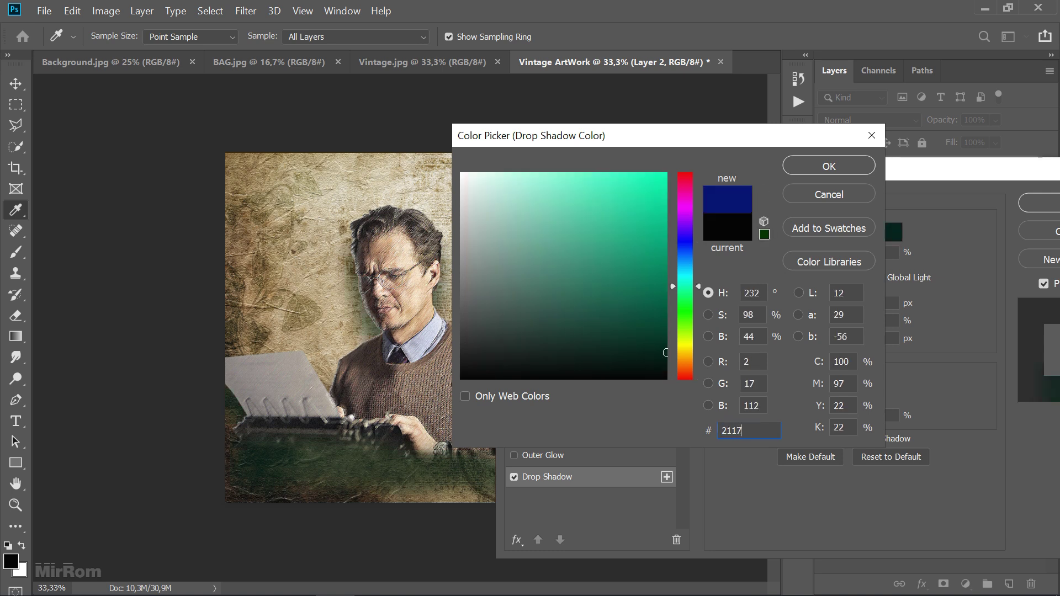
text(0e)
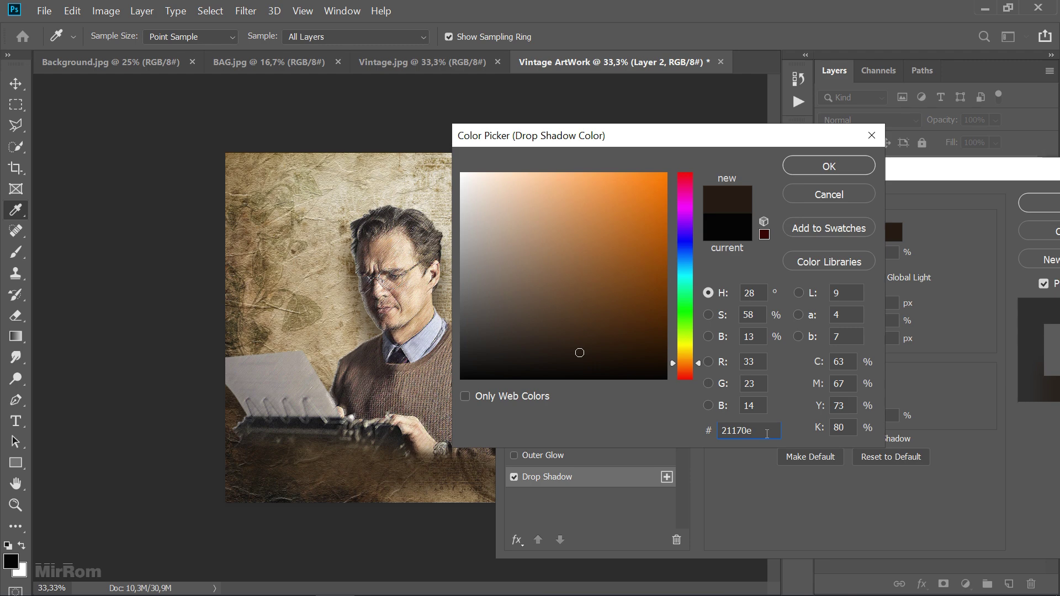
click(816, 168)
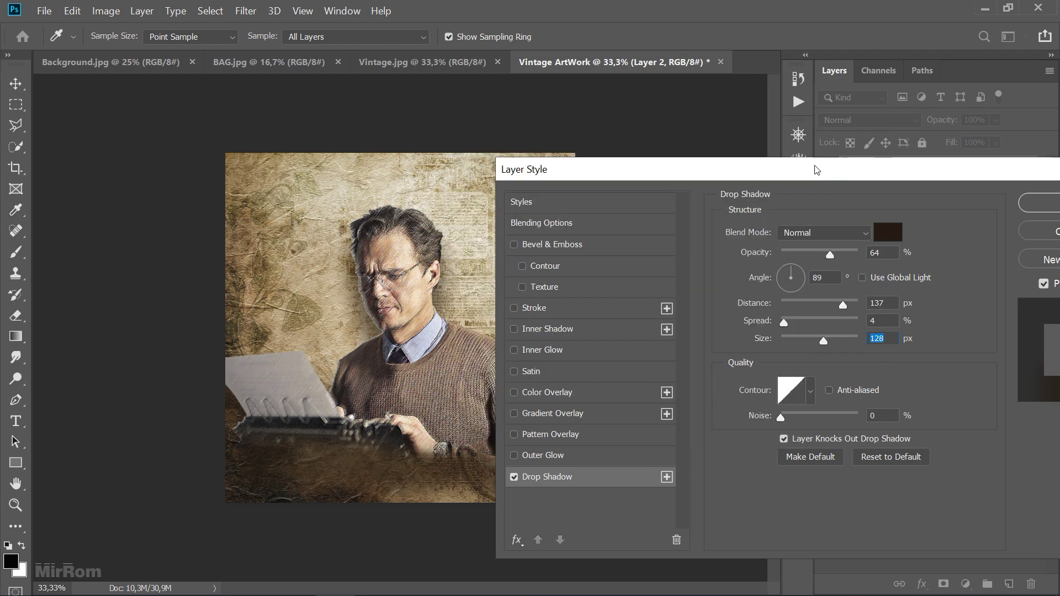
click(838, 254)
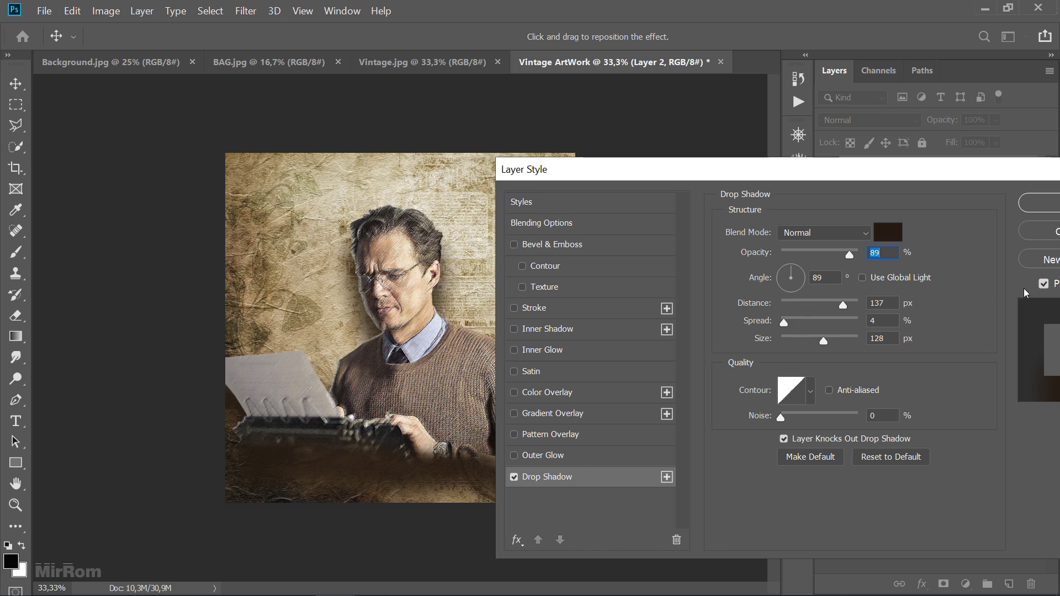
click(1043, 284)
click(1021, 203)
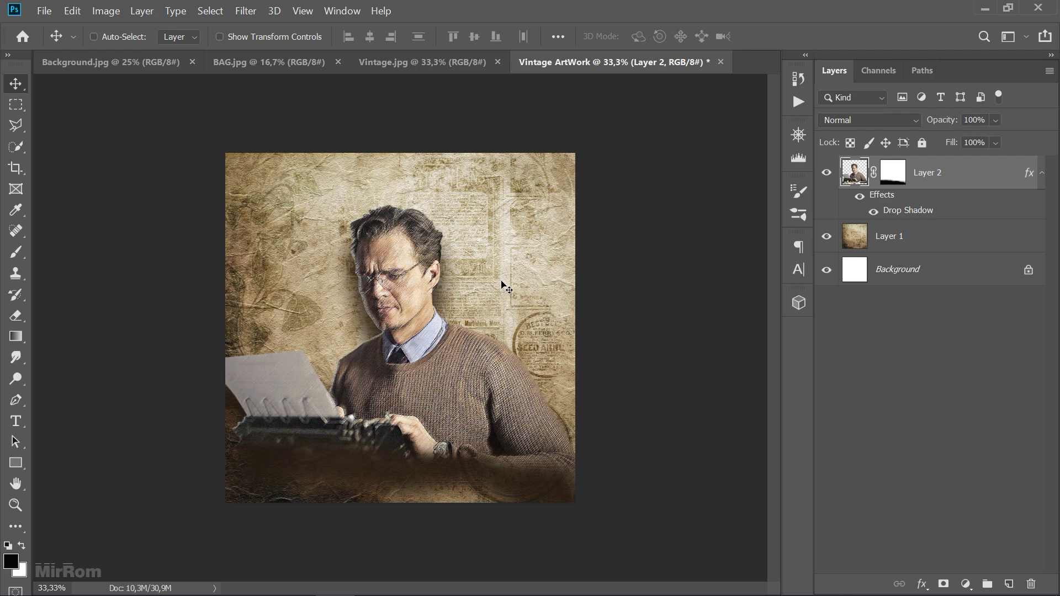
Zoom in on the man's face and paint out the light halo along his hair on the mask
click(402, 340)
click(369, 263)
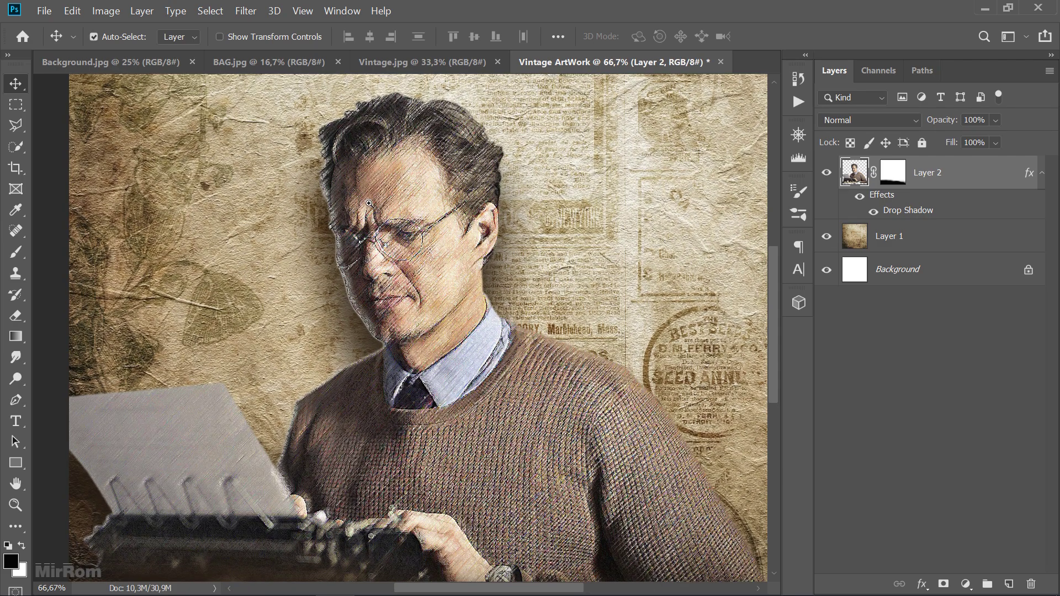
click(370, 197)
scroll(425, 215, up, 2)
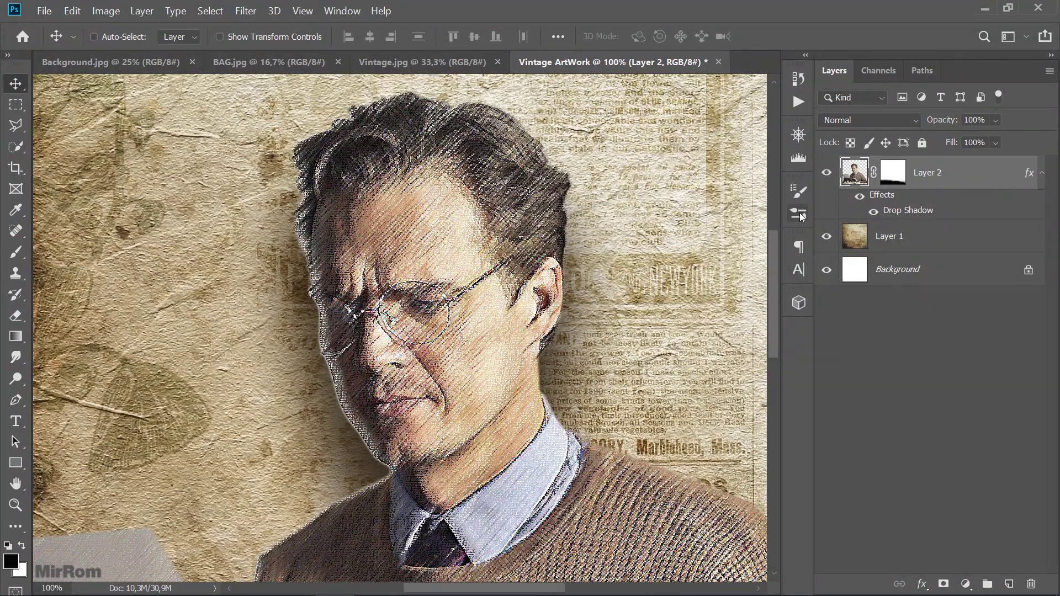
click(898, 176)
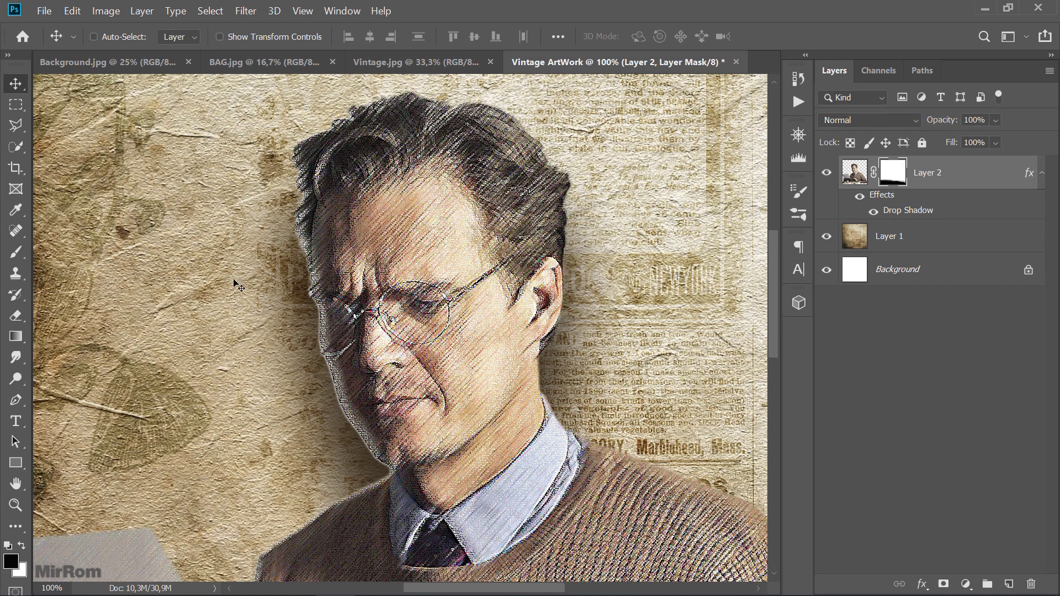
key(b)
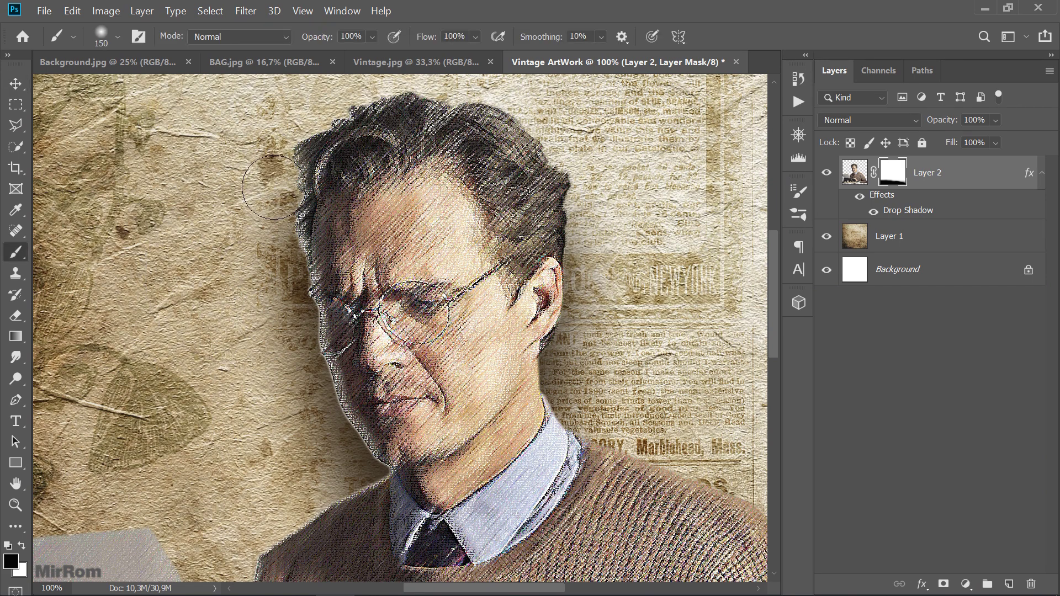
mouse_move(272, 188)
mouse_down()
mouse_move(284, 309)
mouse_move(270, 149)
mouse_up()
Mask away the halo beside the cheek, glasses and jaw with a smaller brush
key(bracketleft)
key(bracketleft)
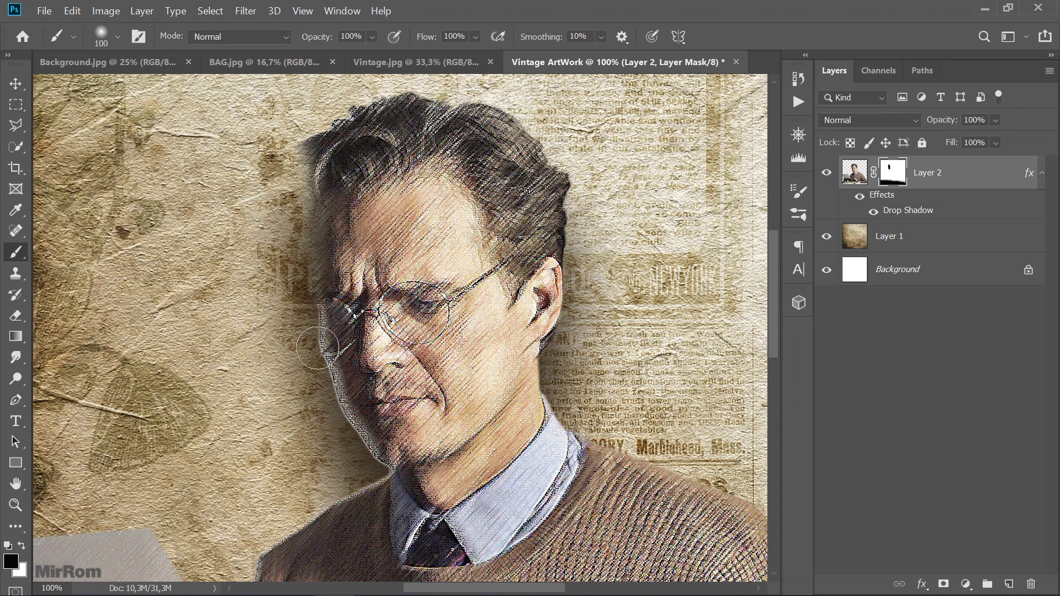
mouse_move(318, 347)
mouse_down()
mouse_move(308, 368)
mouse_move(299, 199)
mouse_move(299, 399)
mouse_up()
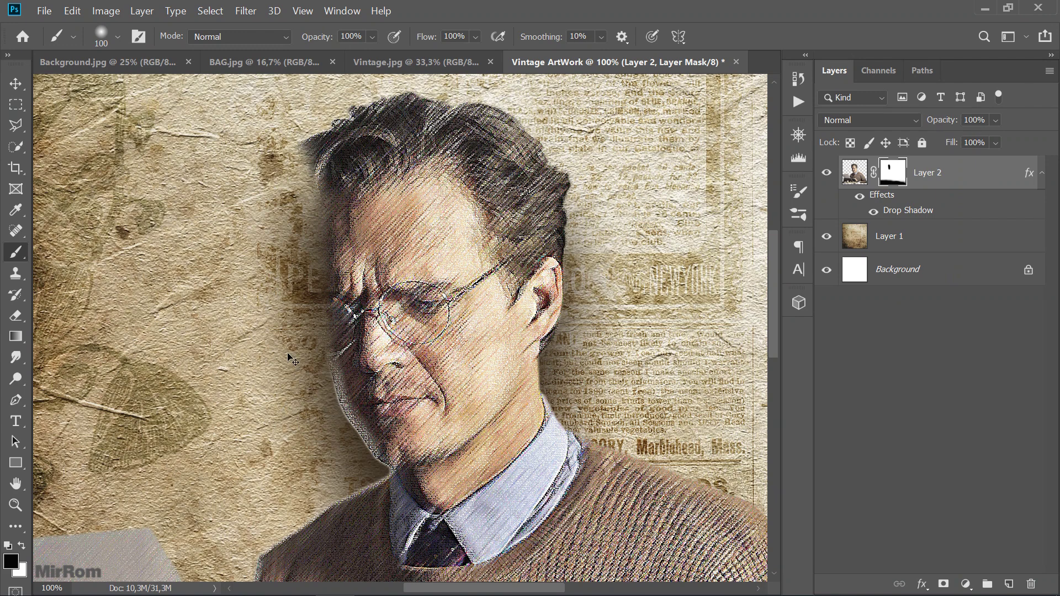
key(ctrl+z)
drag(307, 333, 325, 416)
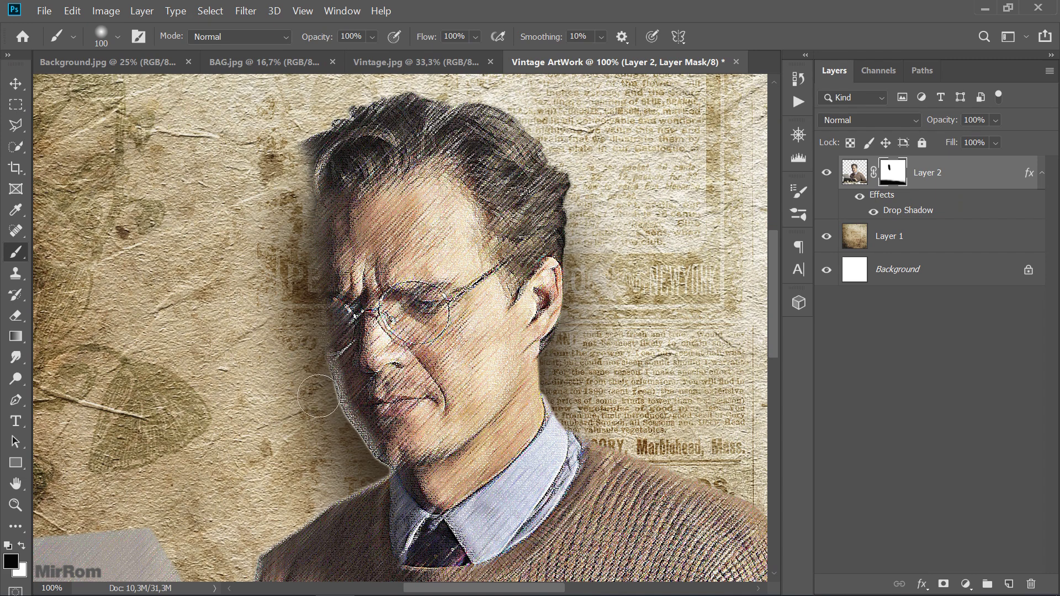
key(bracketleft)
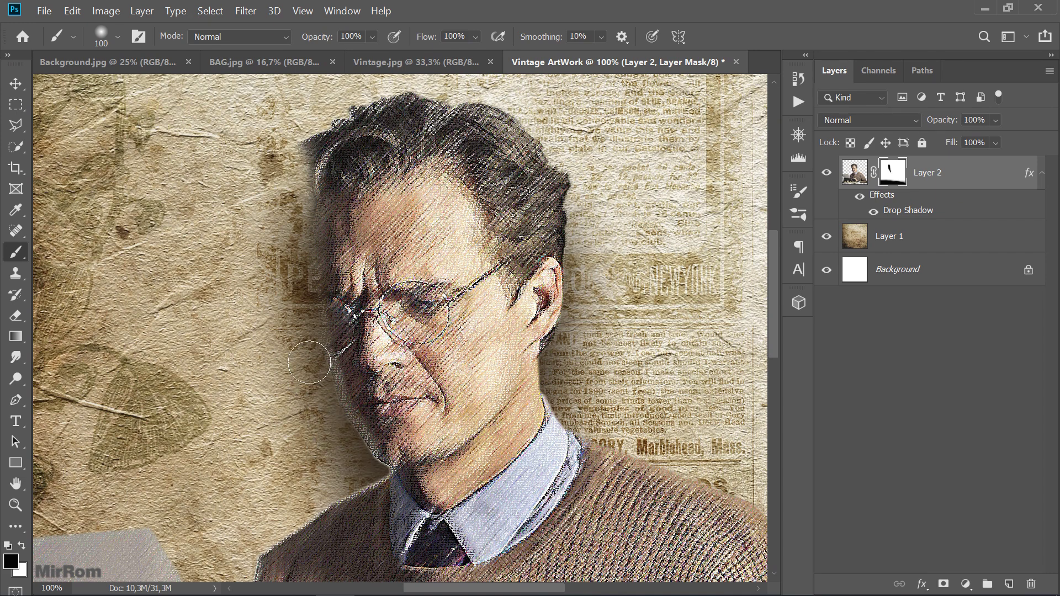
drag(331, 386, 346, 444)
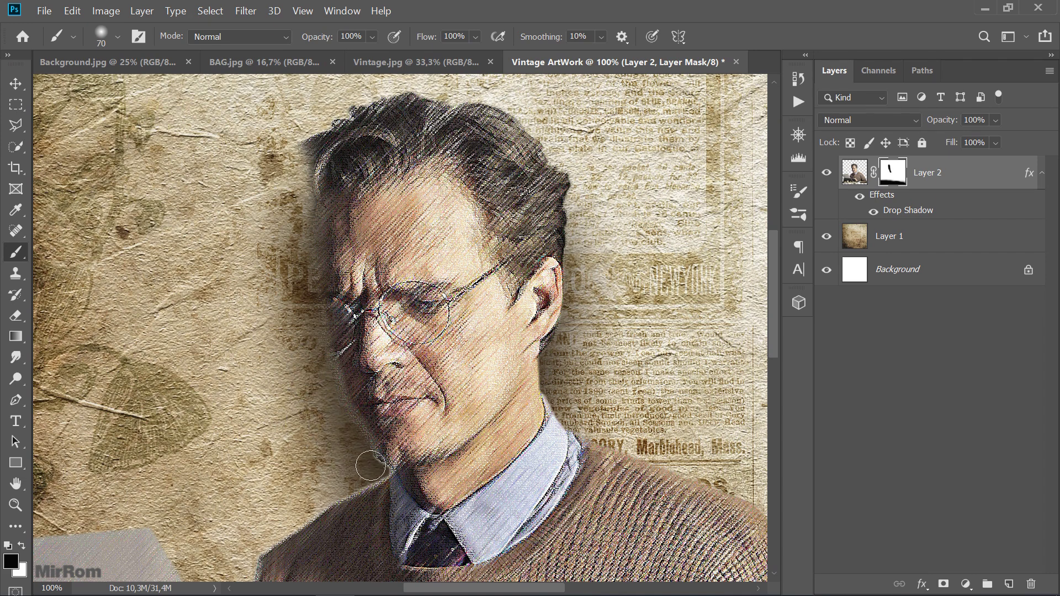
key(bracketleft)
key(bracketleft)
key(bracketleft)
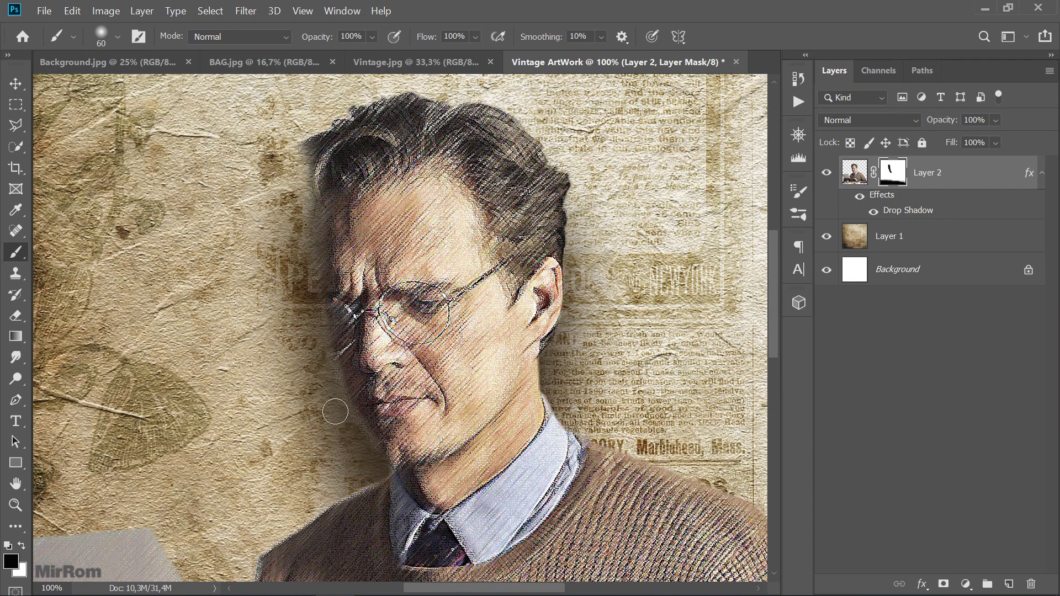
key(bracketright)
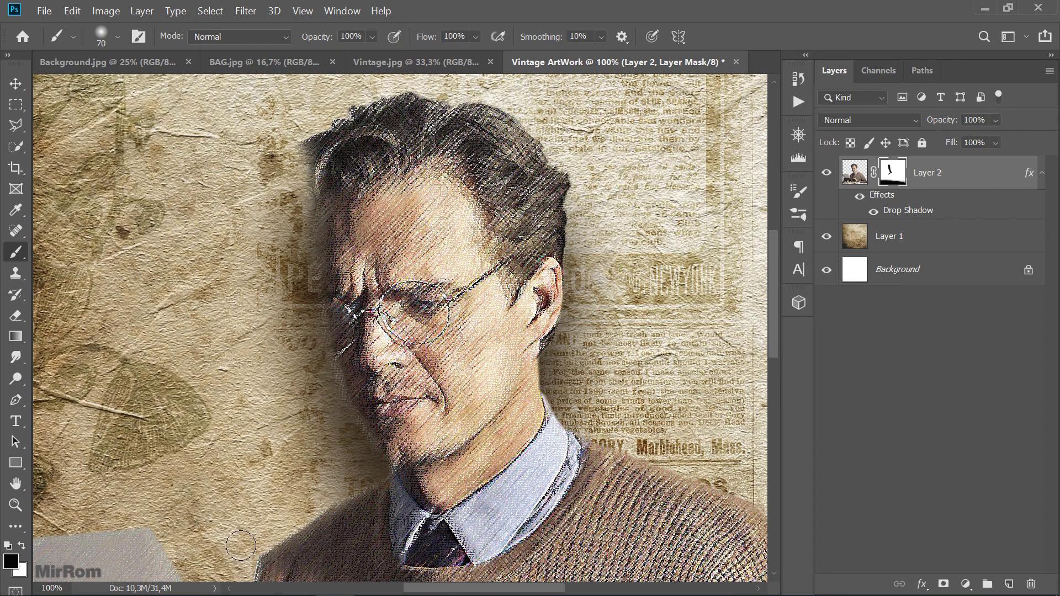
key(bracketright)
key(bracketright)
key(bracketright)
key(bracketleft)
key(bracketleft)
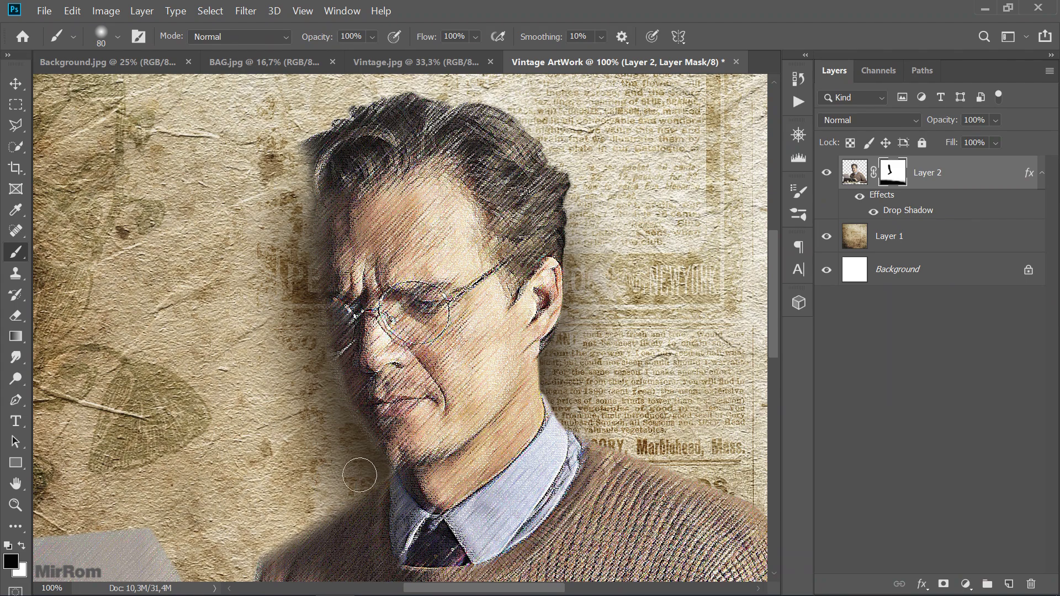
key(bracketright)
key(bracketright)
key(bracketright)
Paint out the light halo along the man's shoulder edge
scroll(267, 406, down, 3)
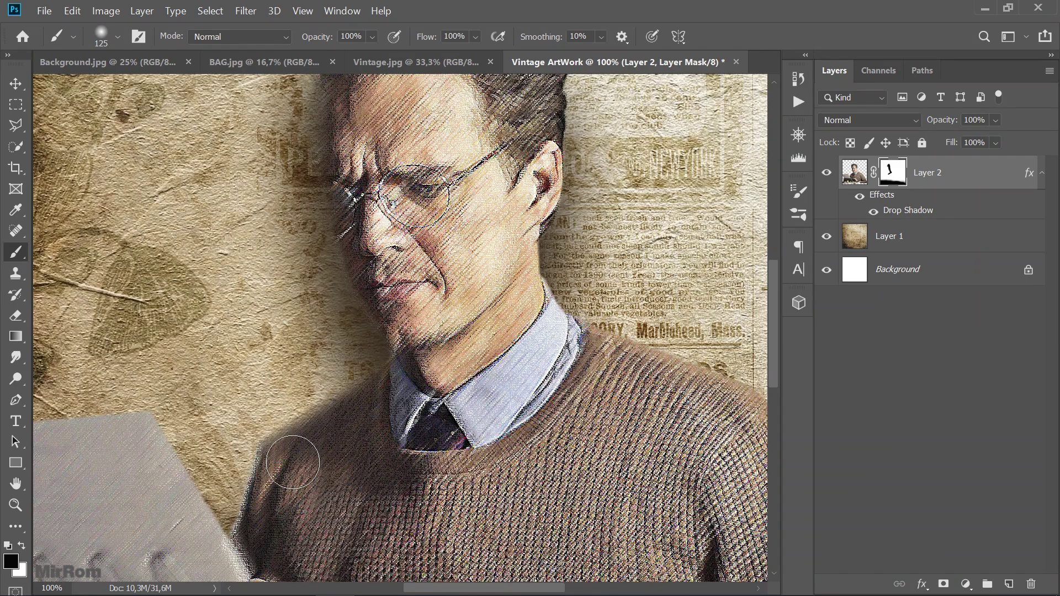
scroll(243, 386, down, 2)
key(bracketleft)
key(bracketleft)
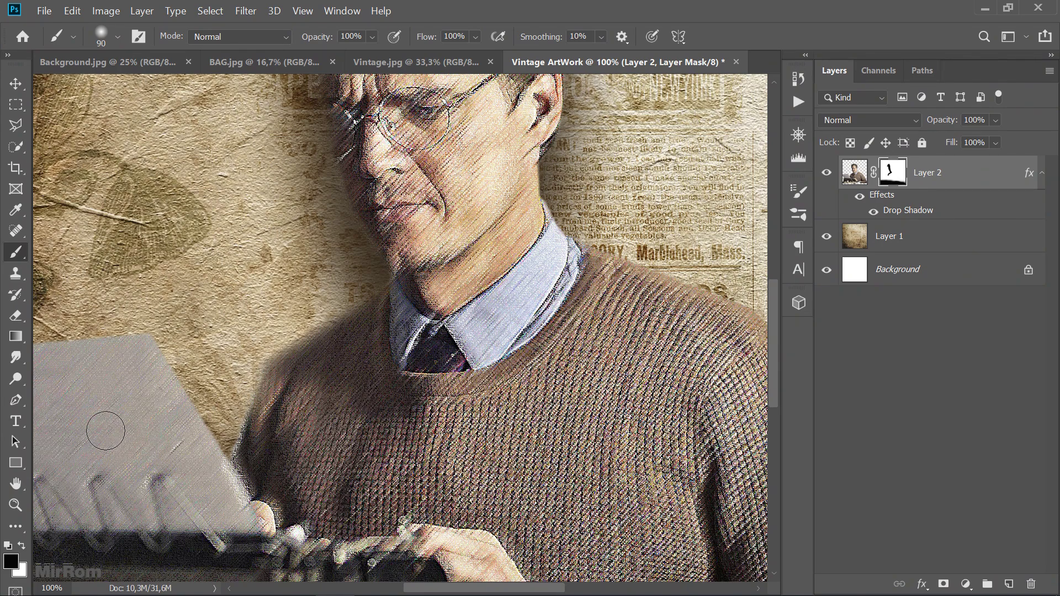
ctrl+click(860, 180)
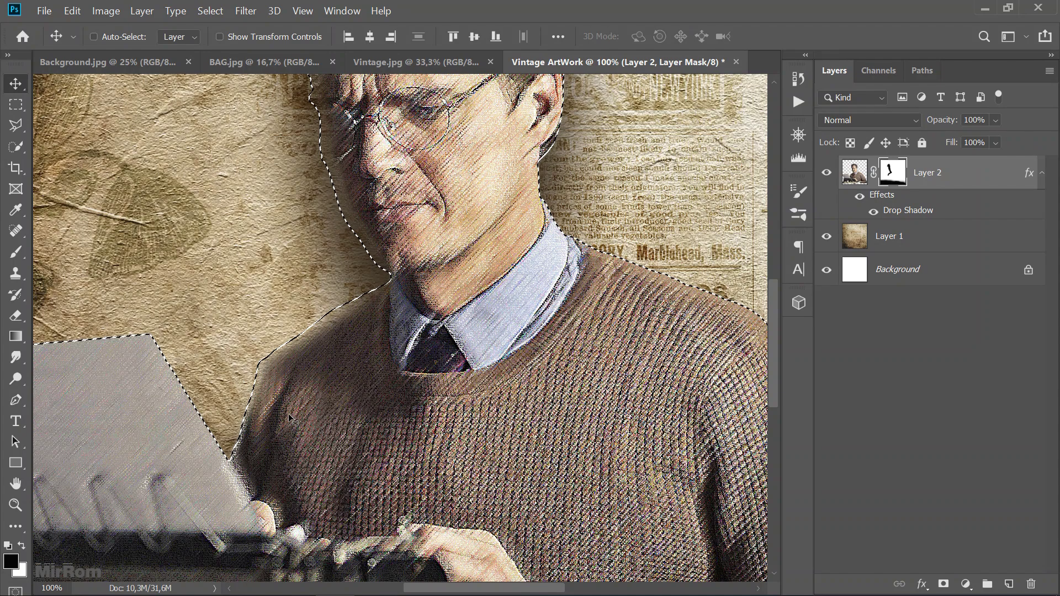
key(b)
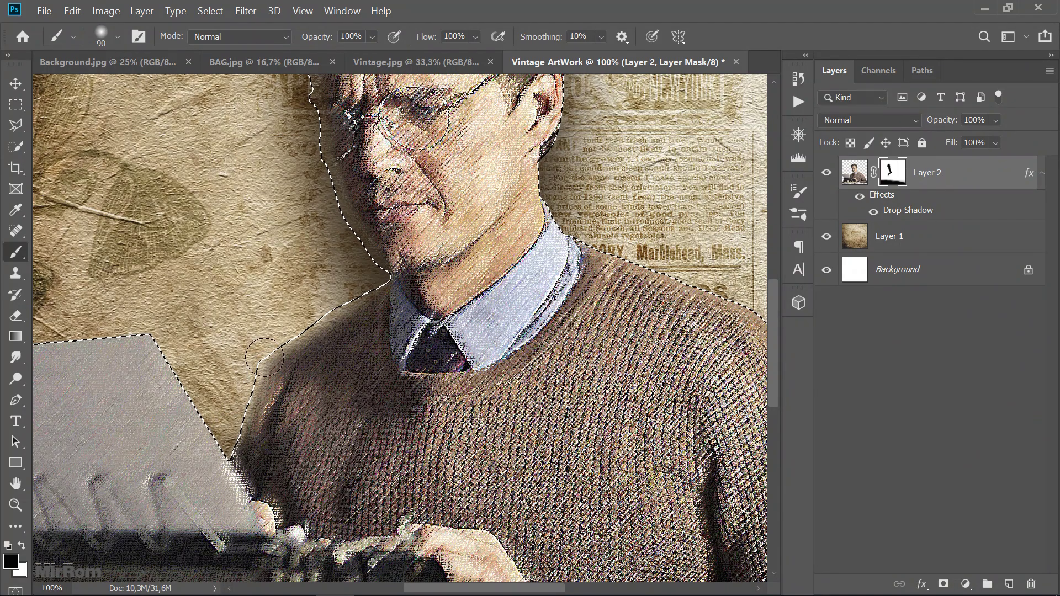
key(ctrl+d)
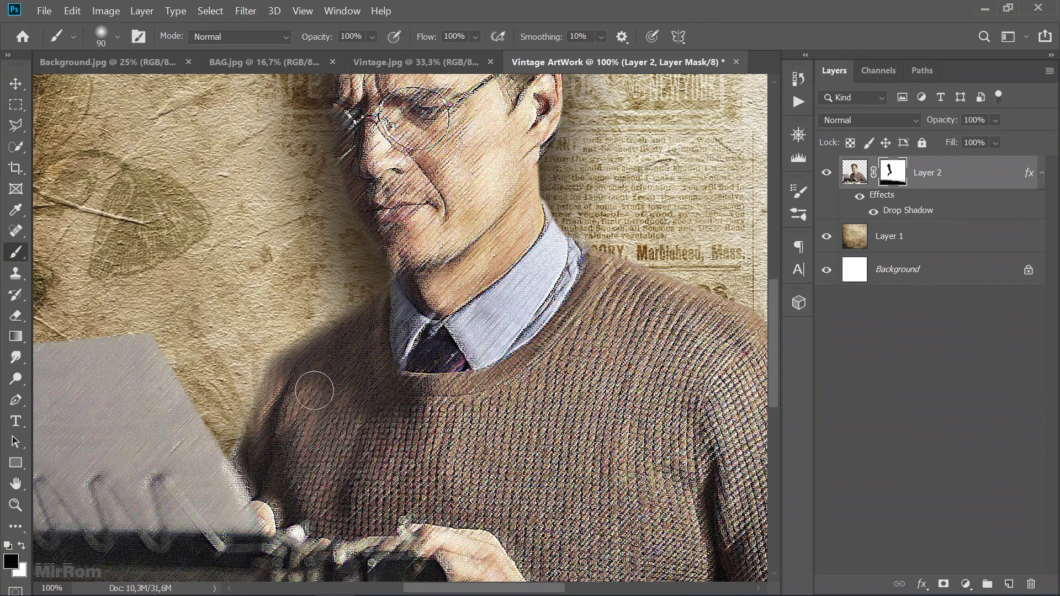
drag(250, 350, 235, 413)
Retarget Layer 2's image pixels at 50% zoom and expand its Drop Shadow effect
key(ctrl+minus)
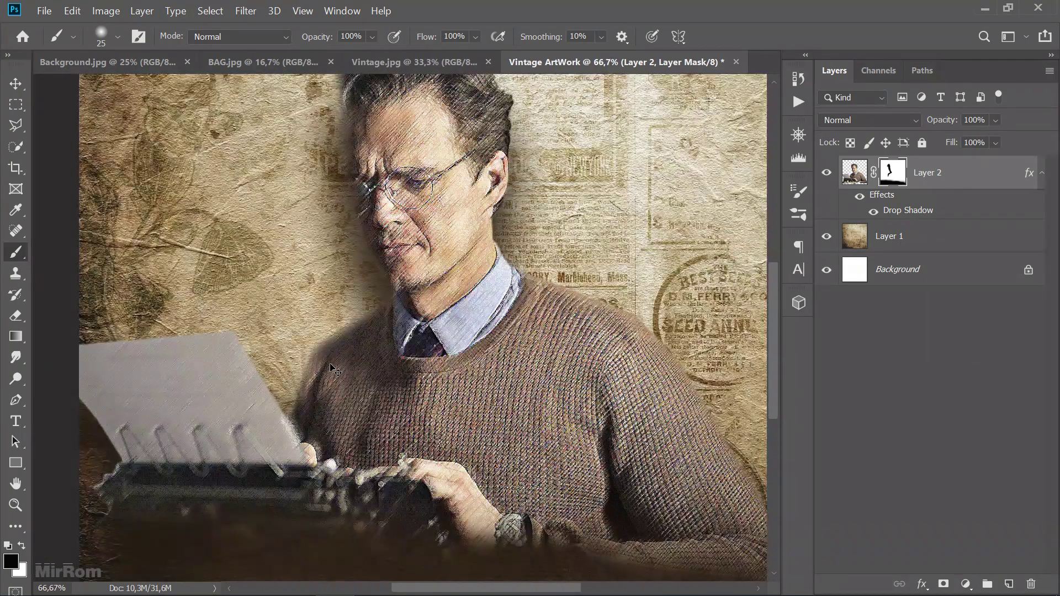
key(ctrl+minus)
key(ctrl+minus)
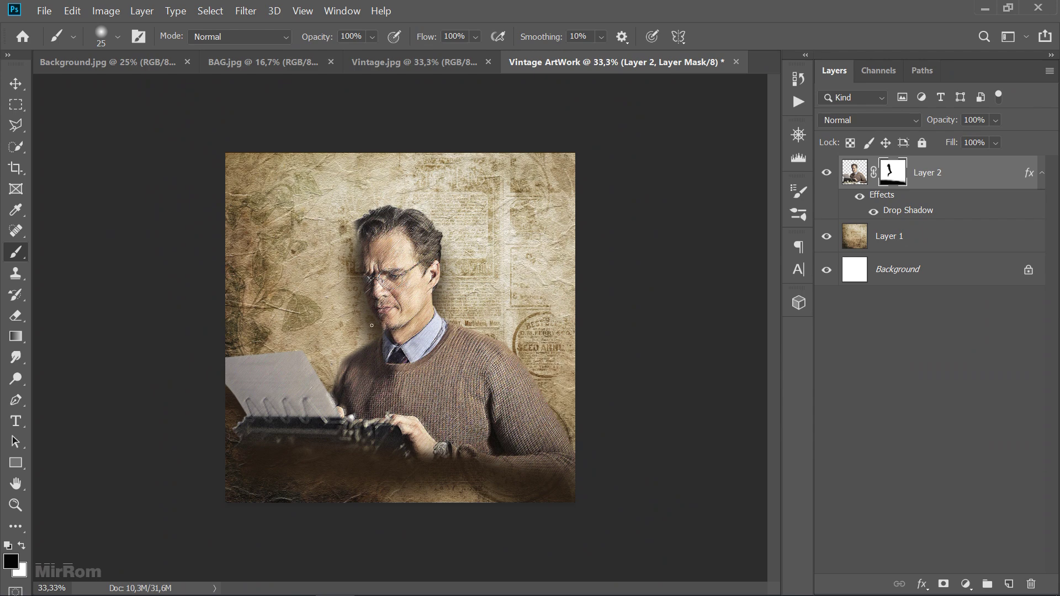
key(v)
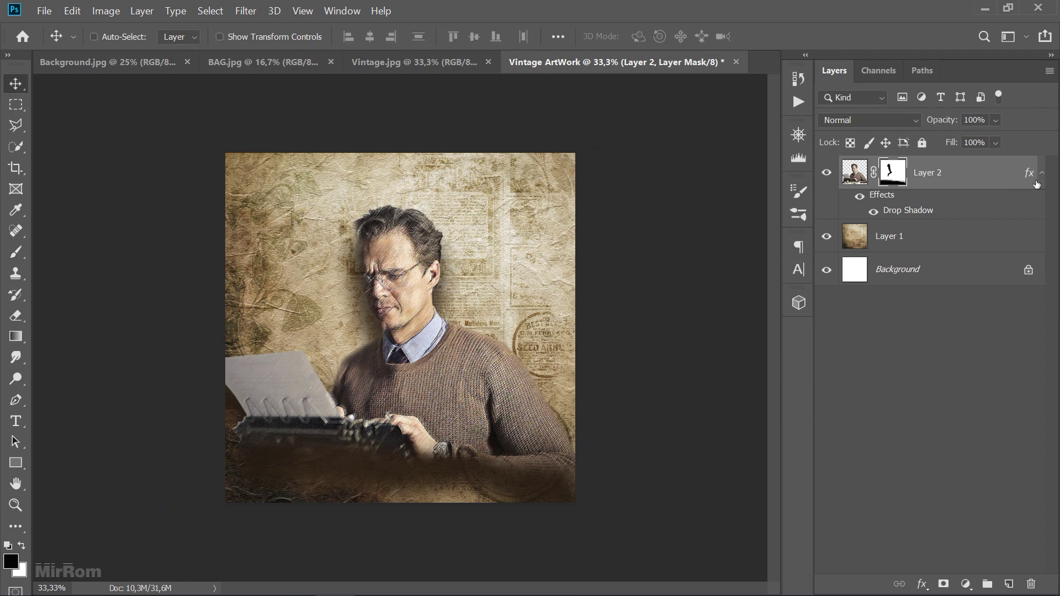
click(1043, 176)
click(863, 172)
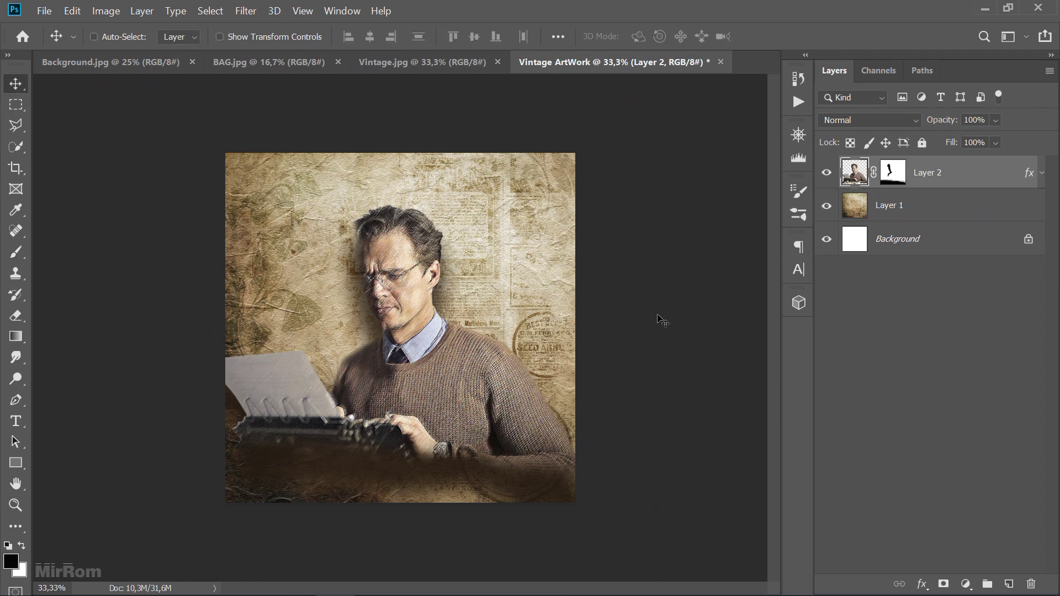
key(ctrl+plus)
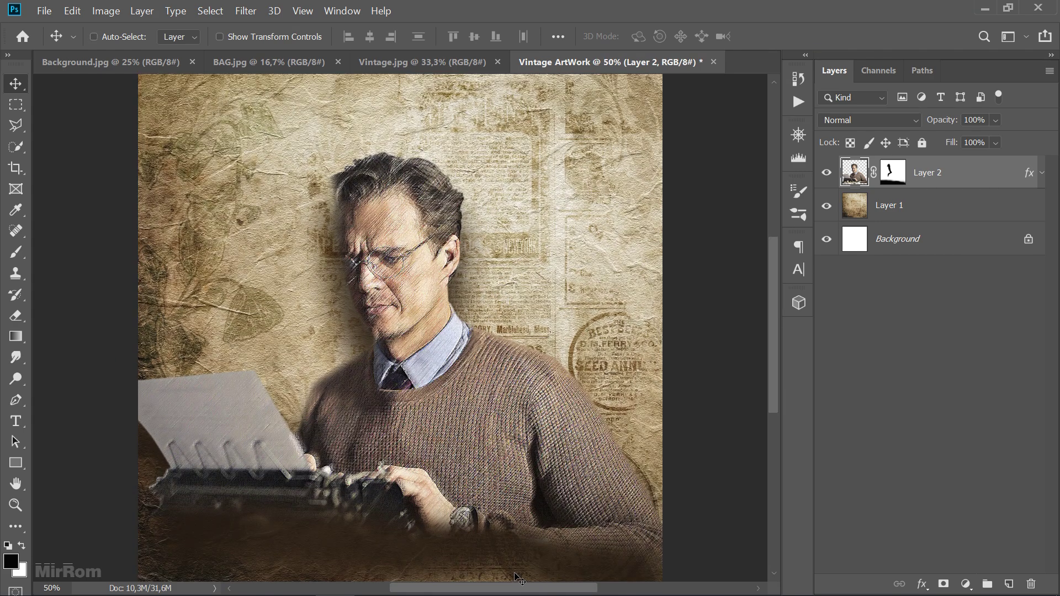
drag(499, 588, 527, 590)
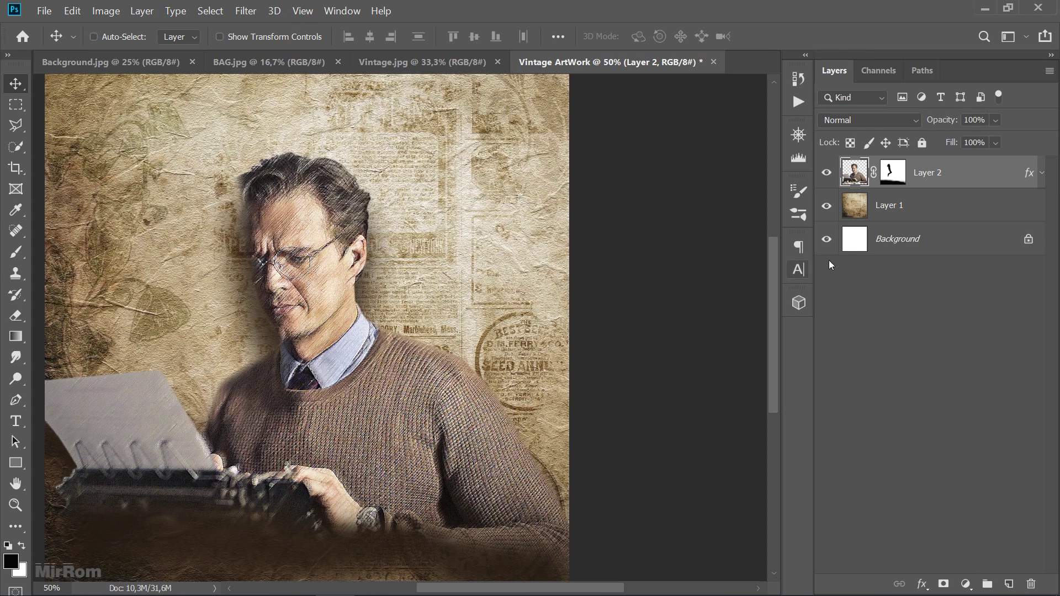
click(1043, 175)
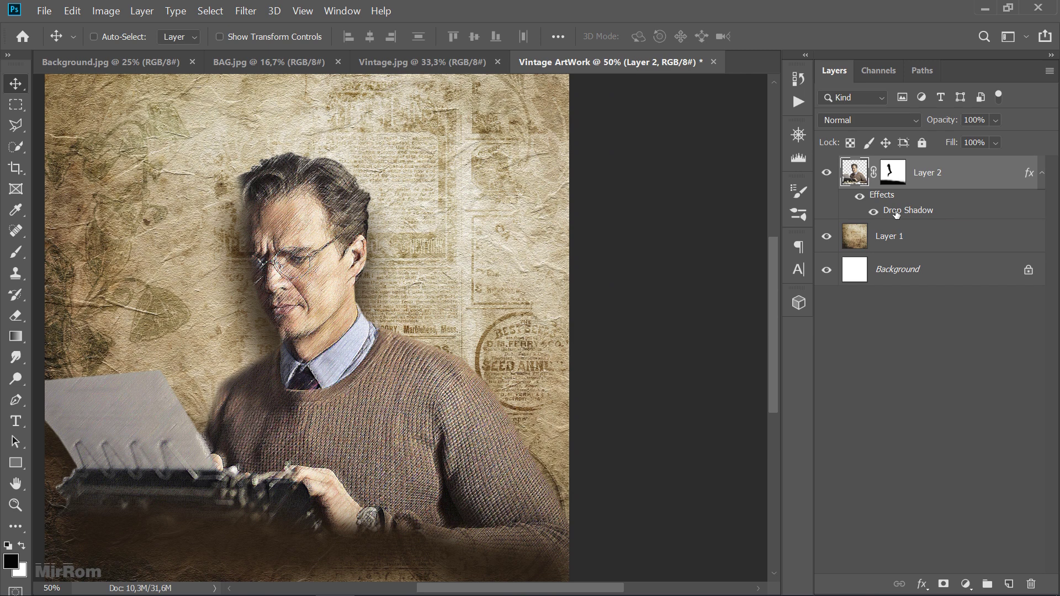
Reopen the Drop Shadow and change its angle to 29° and opacity to 90%
double_click(896, 213)
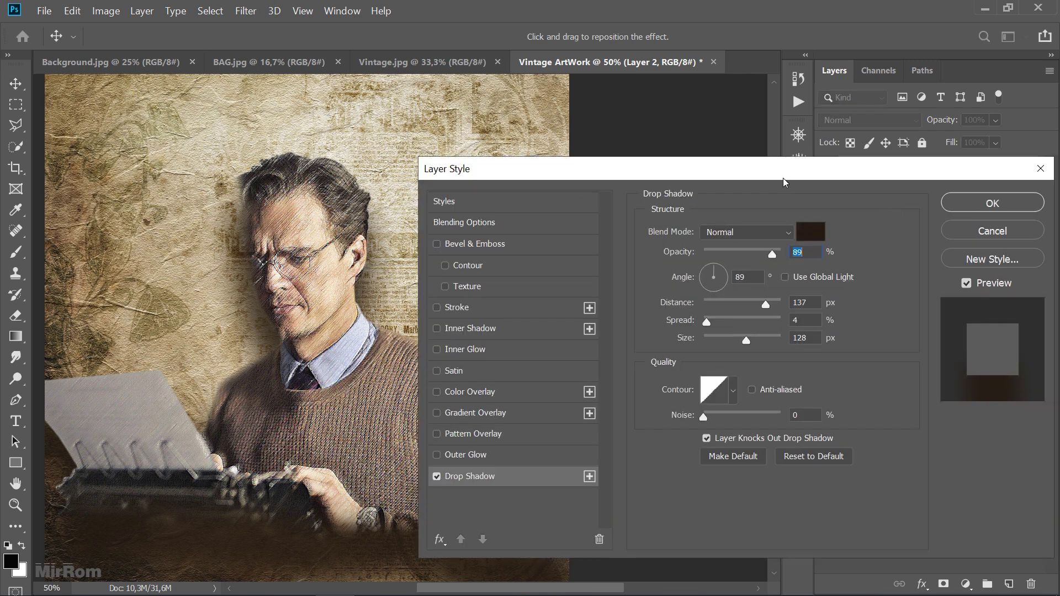
click(748, 276)
key(Down)
key(Down)
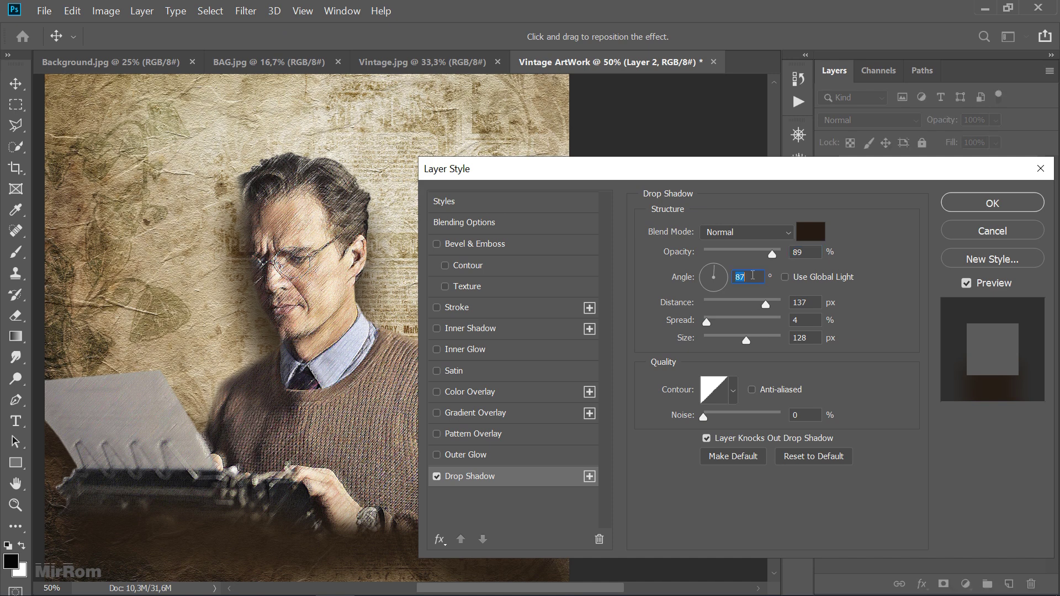
text(29)
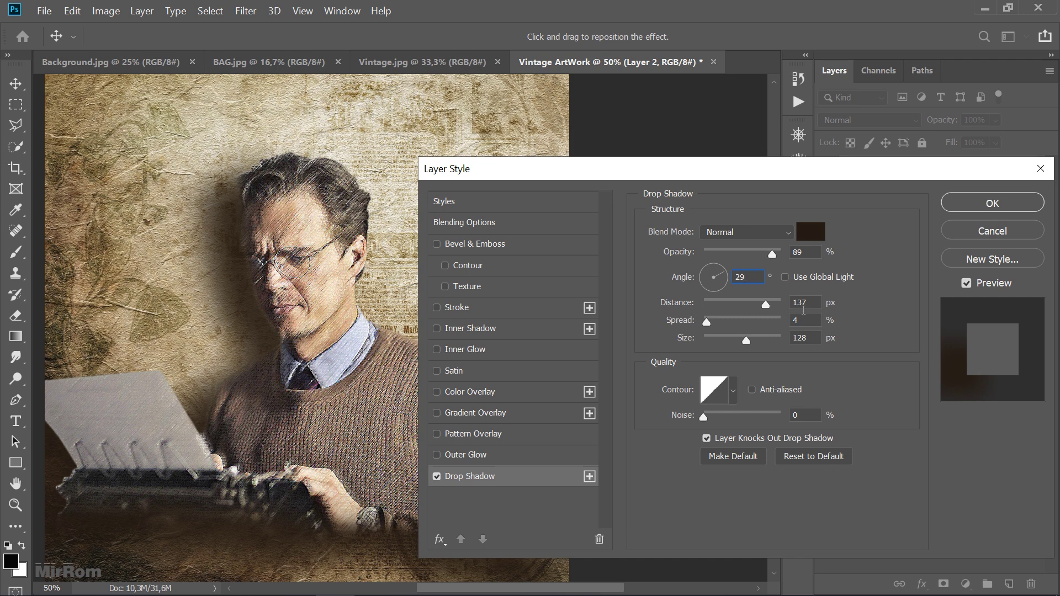
click(805, 322)
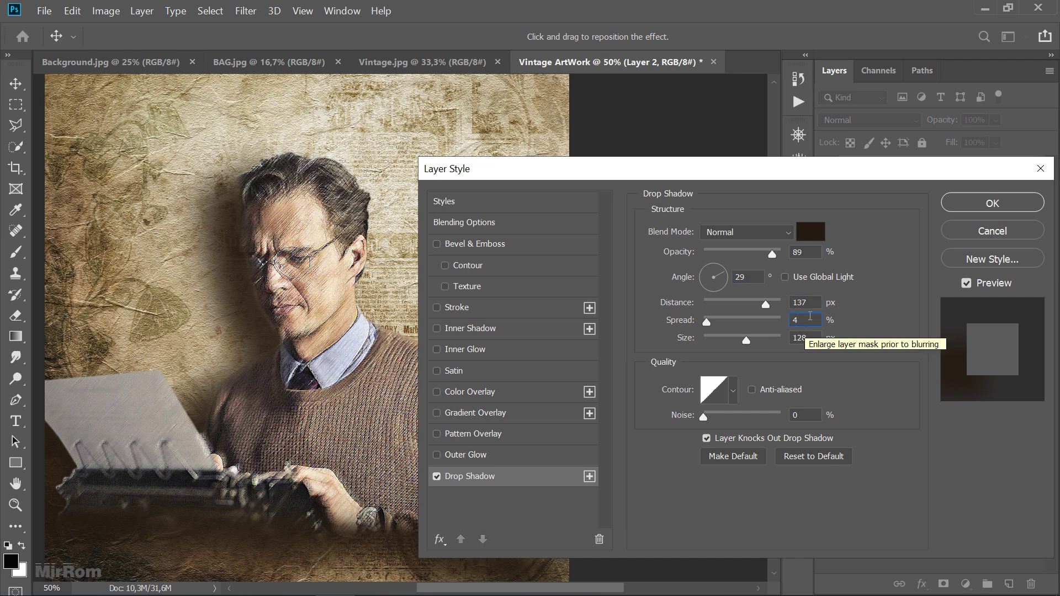
key(Up)
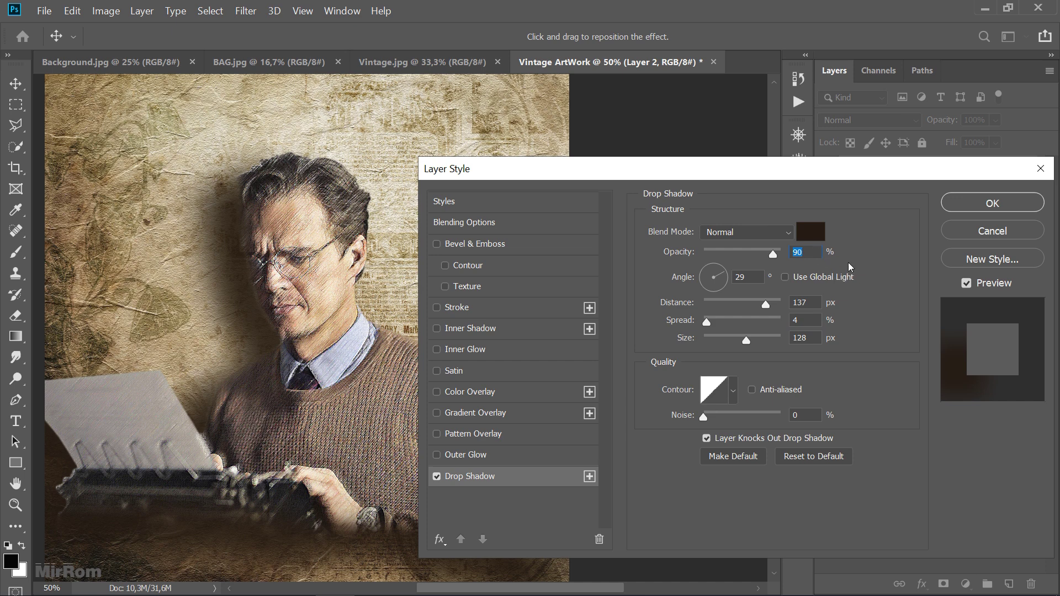
Commit the revised drop shadow, zoom out to 33.3%, and fold Layer 2's effects
click(948, 209)
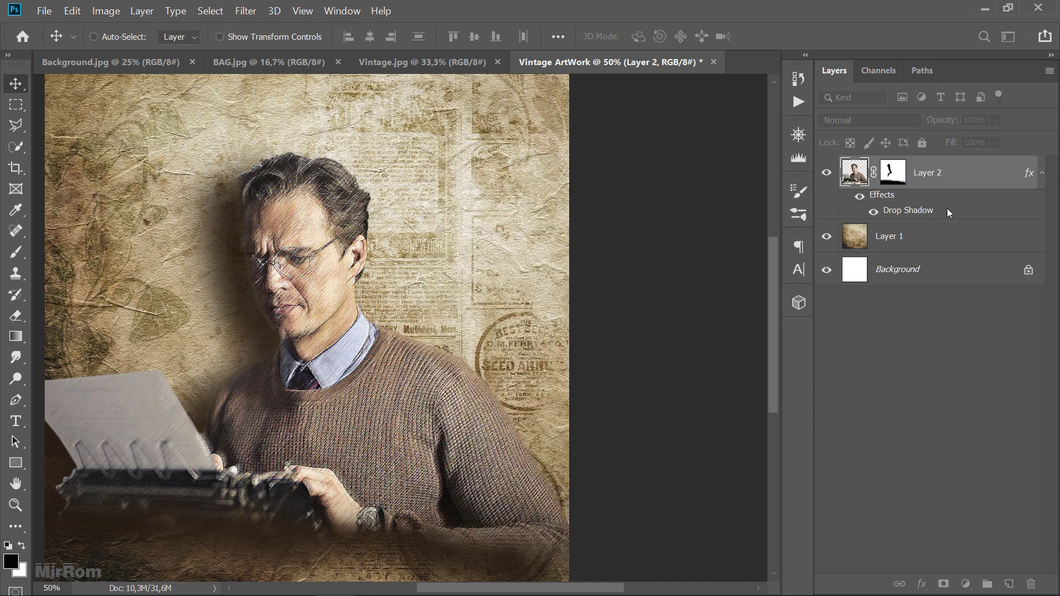
scroll(529, 362, down, 1)
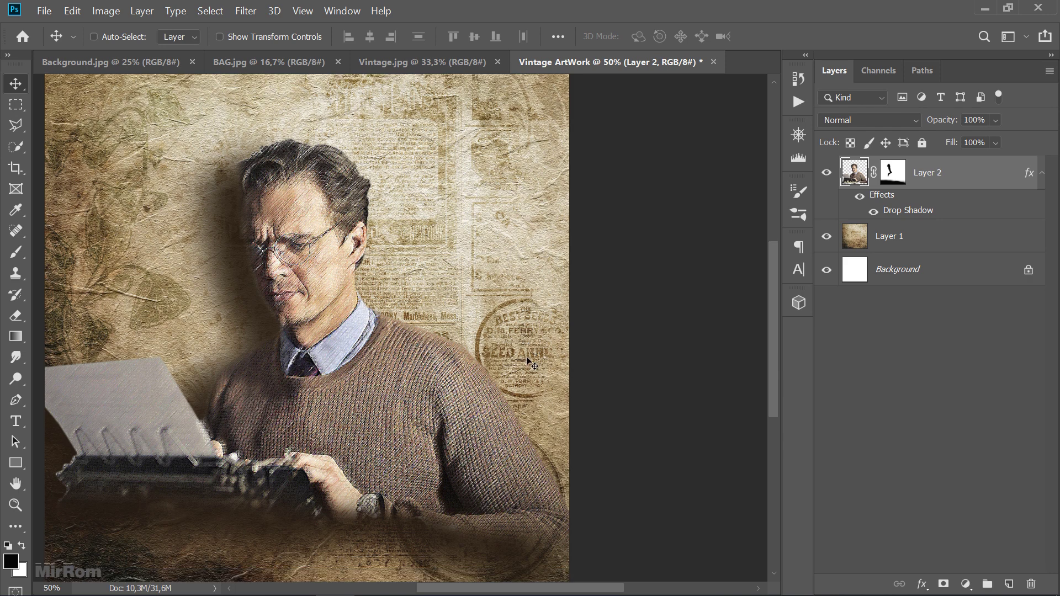
key(ctrl+minus)
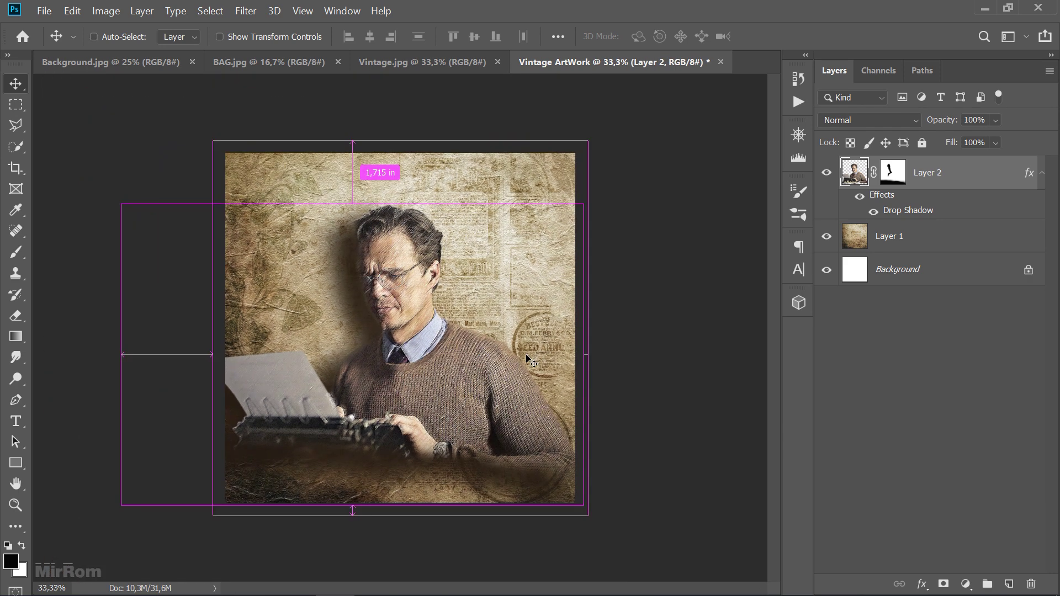
click(1042, 174)
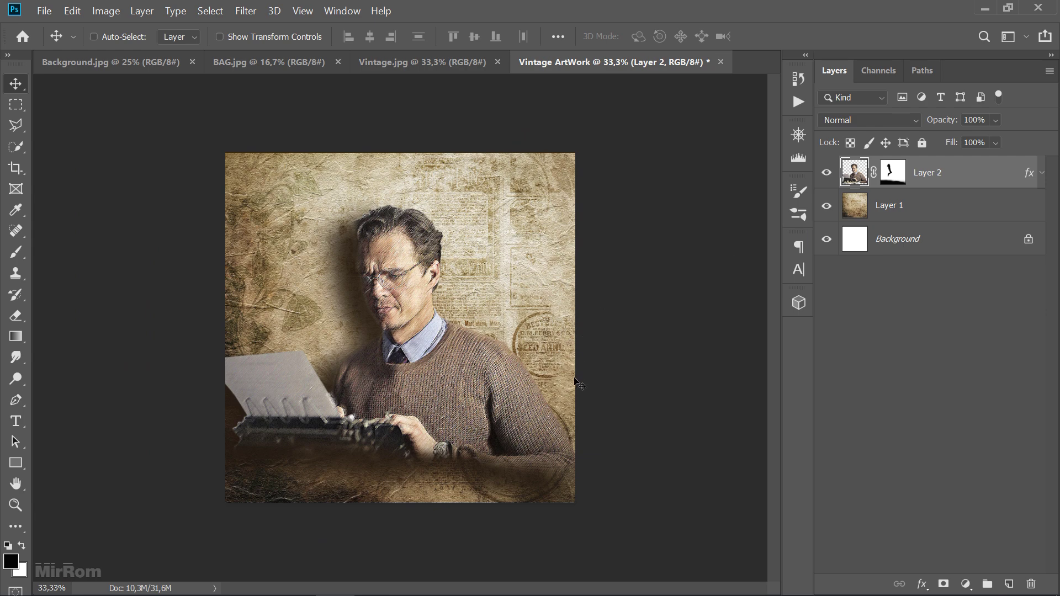
Add a #291f12 solid colour fill clipped to Layer 2 in Linear Dodge (Add) mode
click(966, 584)
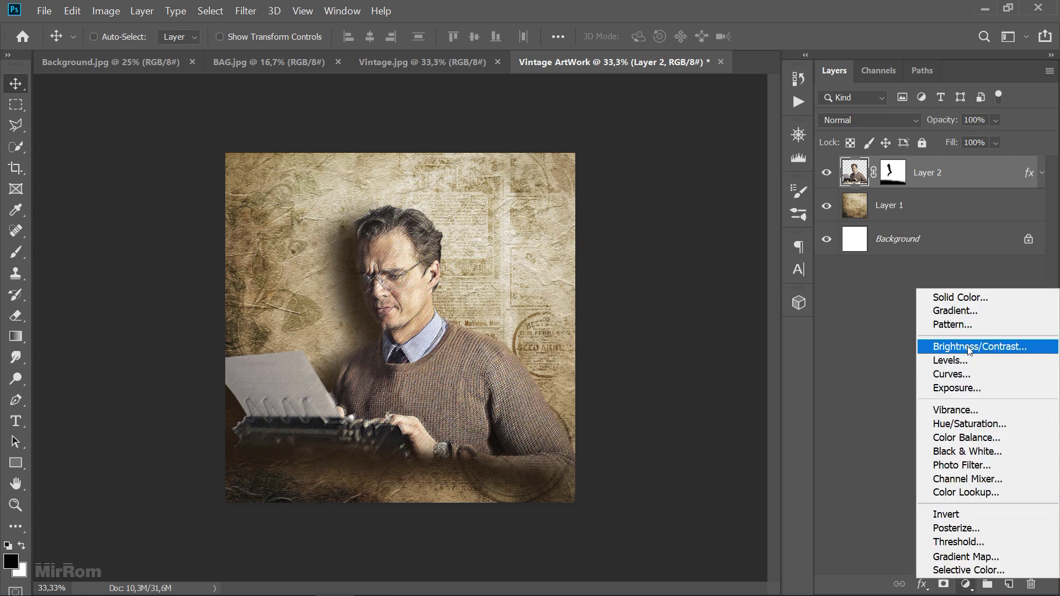
click(960, 298)
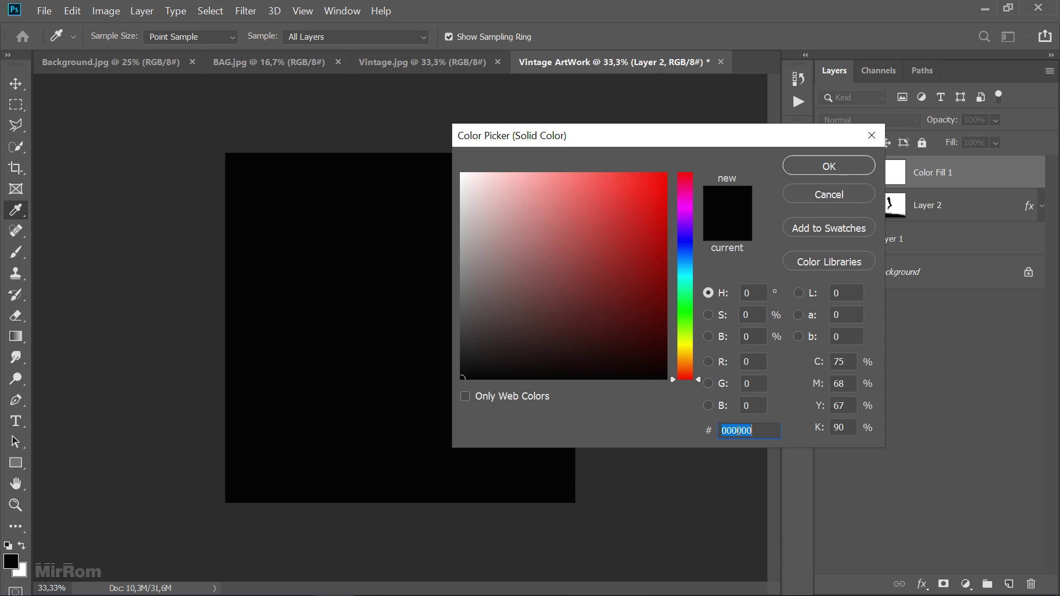
text(291)
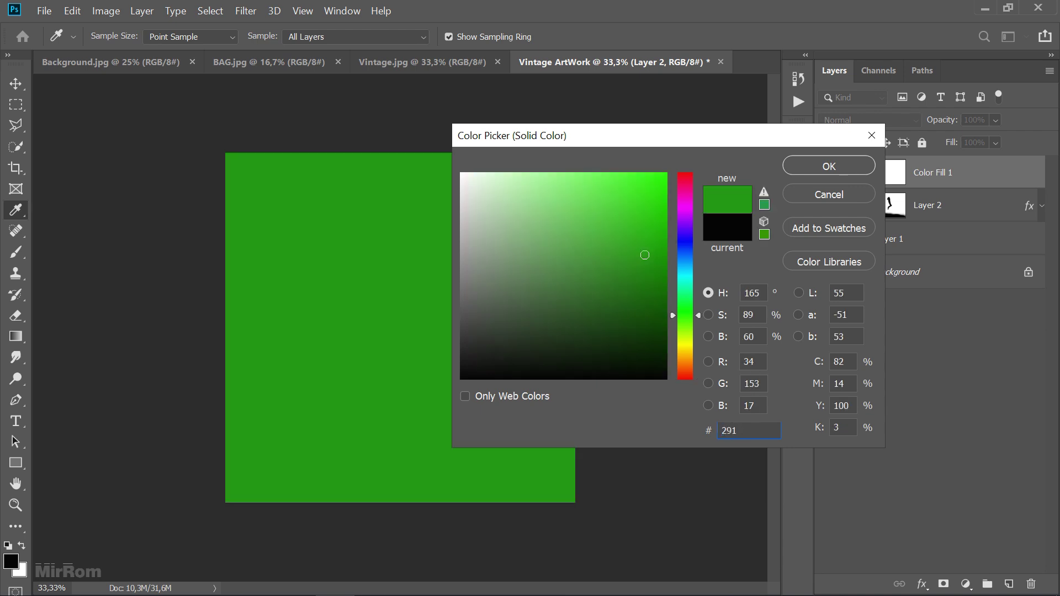
text(f12)
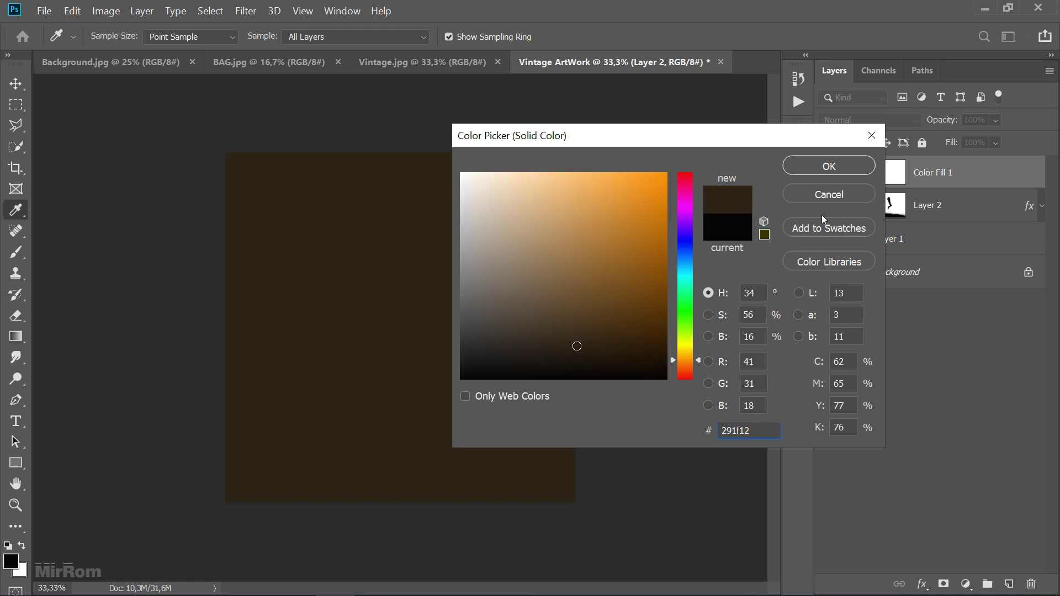
click(829, 169)
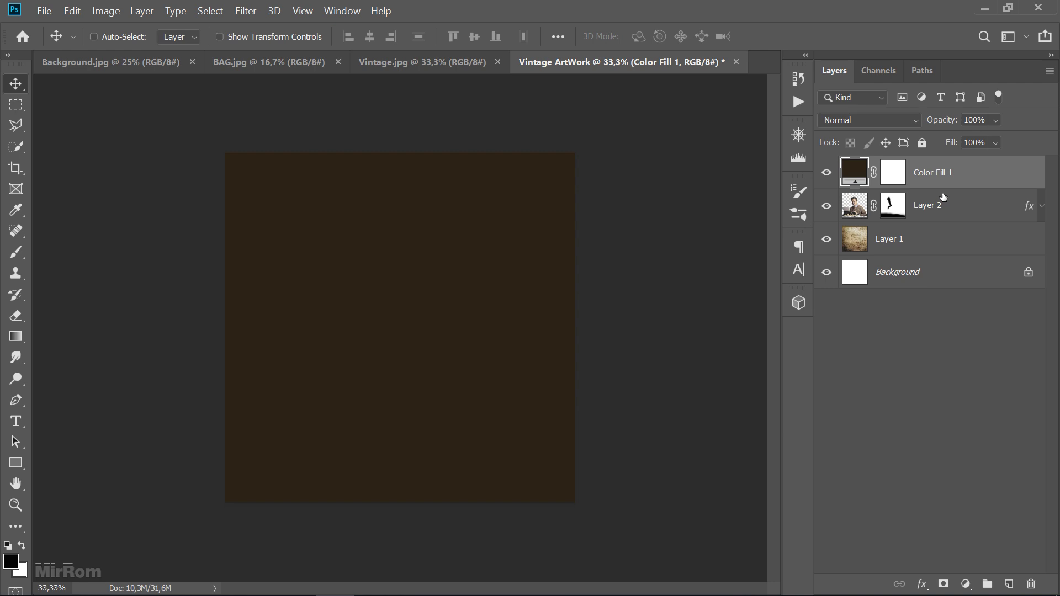
drag(943, 197, 943, 189)
alt+click(945, 189)
click(895, 125)
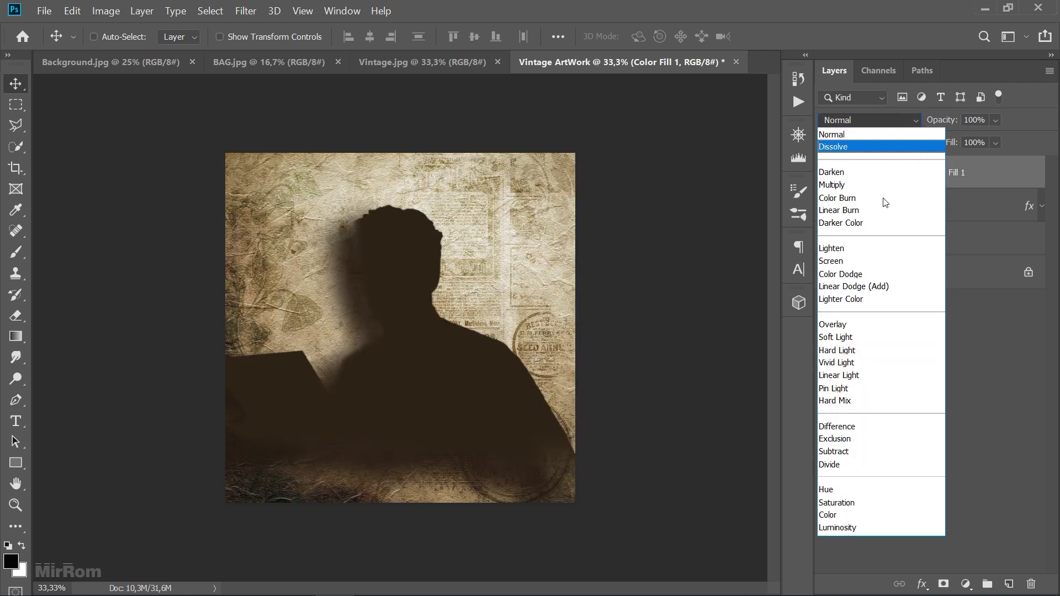
click(893, 286)
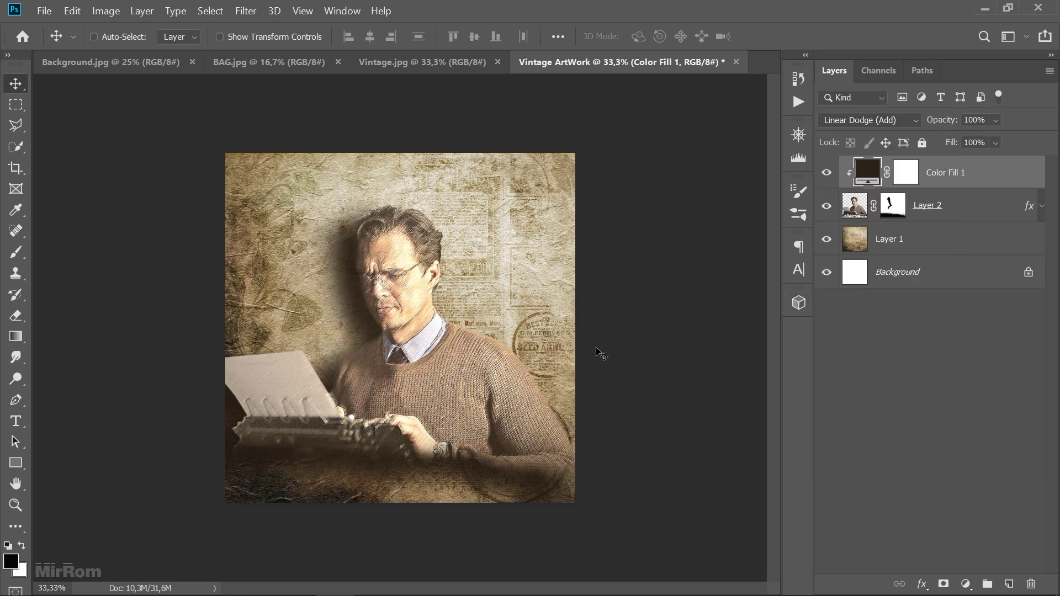
Bring the Background.jpg brown texture into Vintage ArtWork and close Background.jpg
click(425, 65)
click(128, 61)
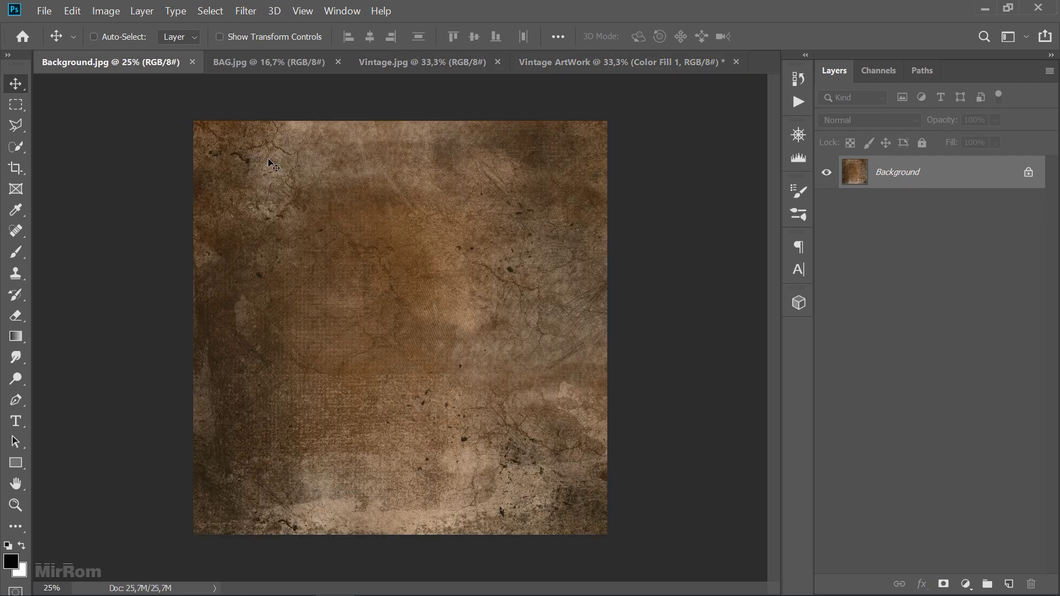
drag(389, 167, 475, 163)
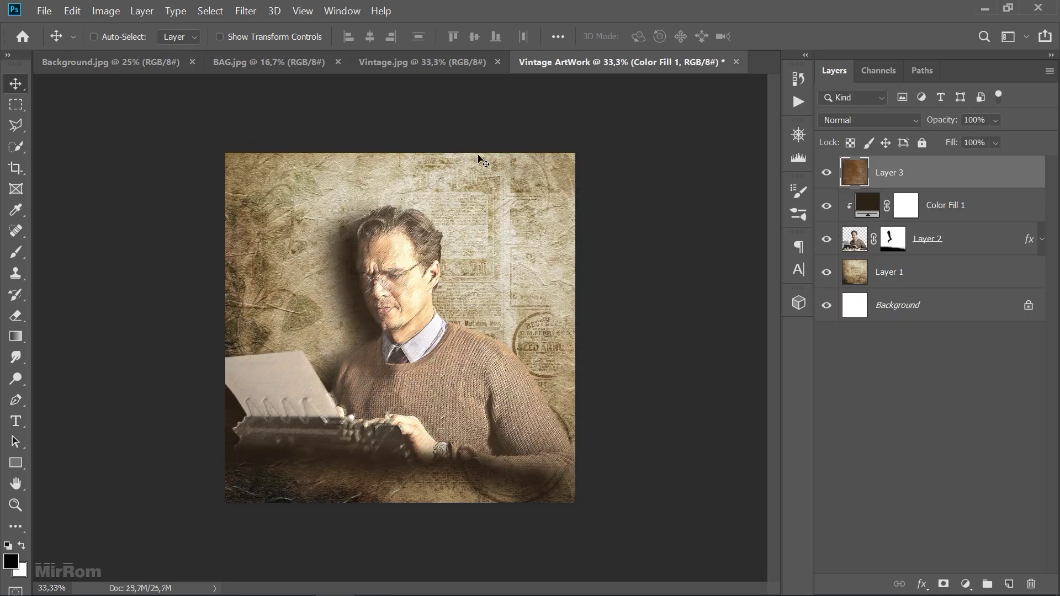
click(192, 62)
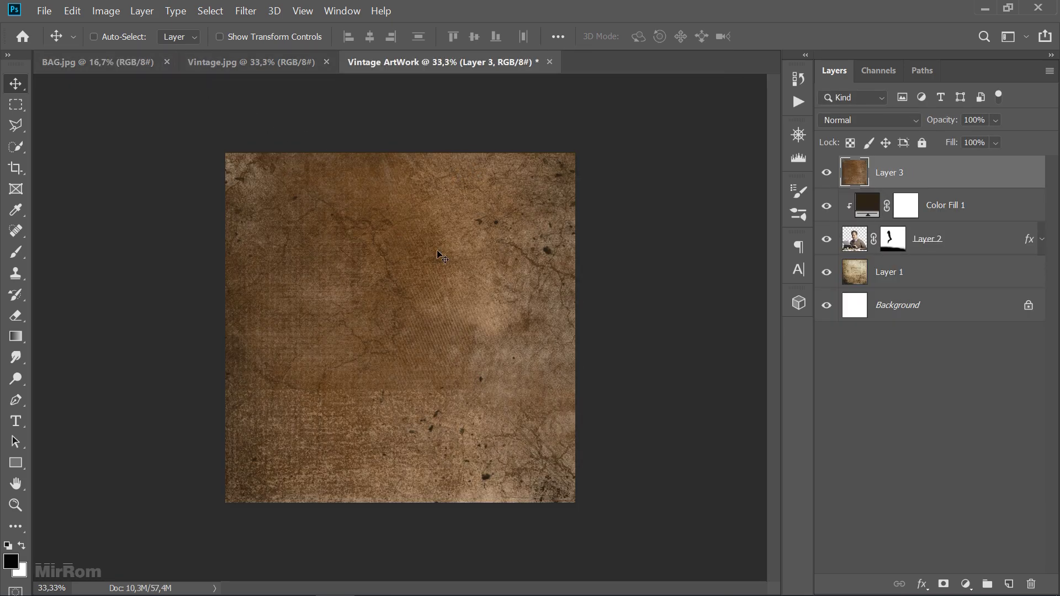
Scale Layer 3's texture to about 74% and position it to cover the canvas
key(ctrl+t)
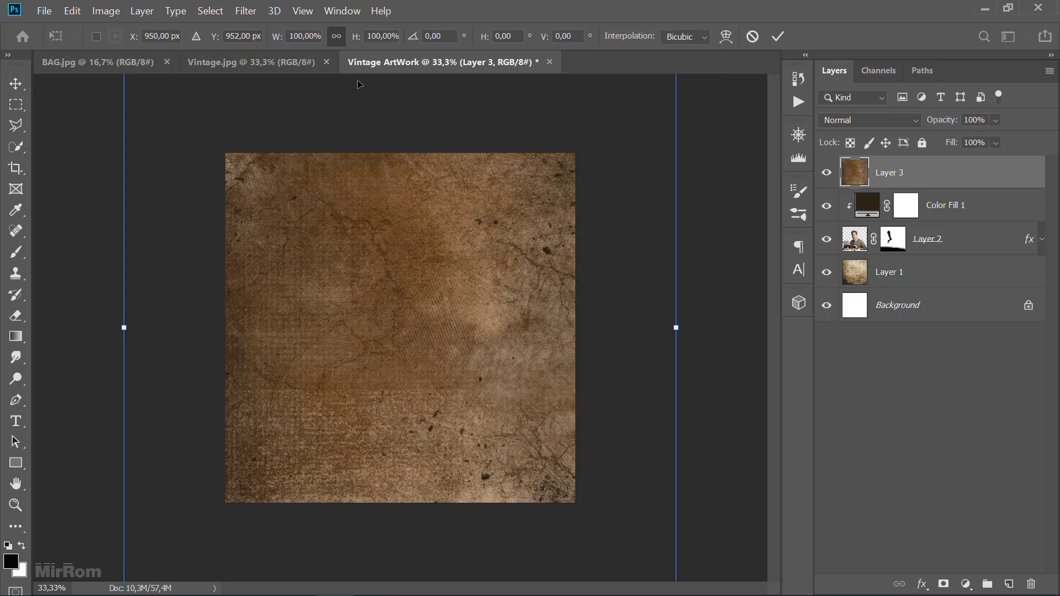
drag(277, 42, 257, 48)
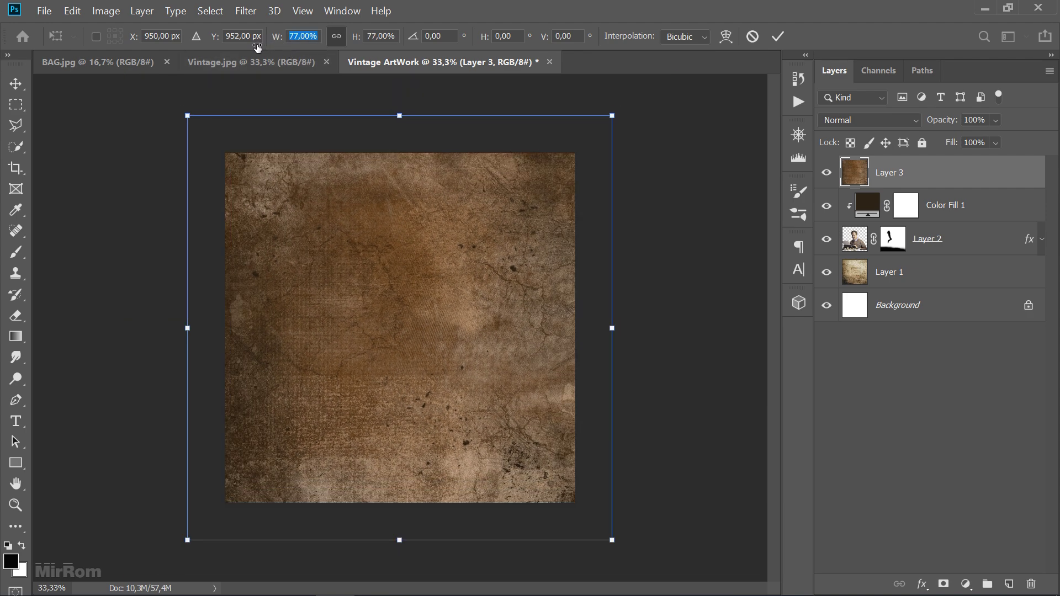
drag(257, 49, 249, 51)
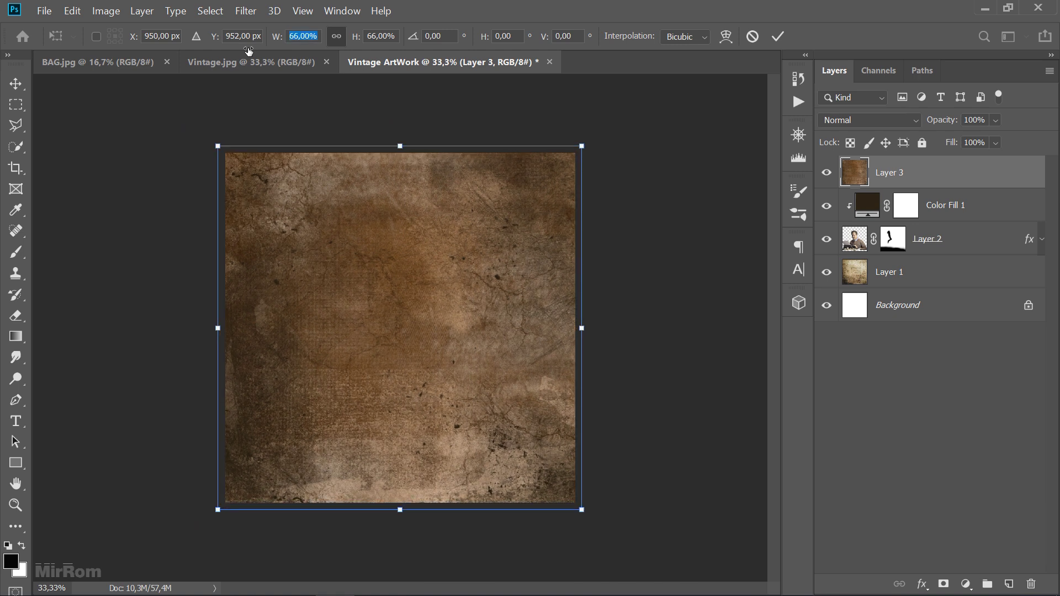
drag(489, 277, 484, 273)
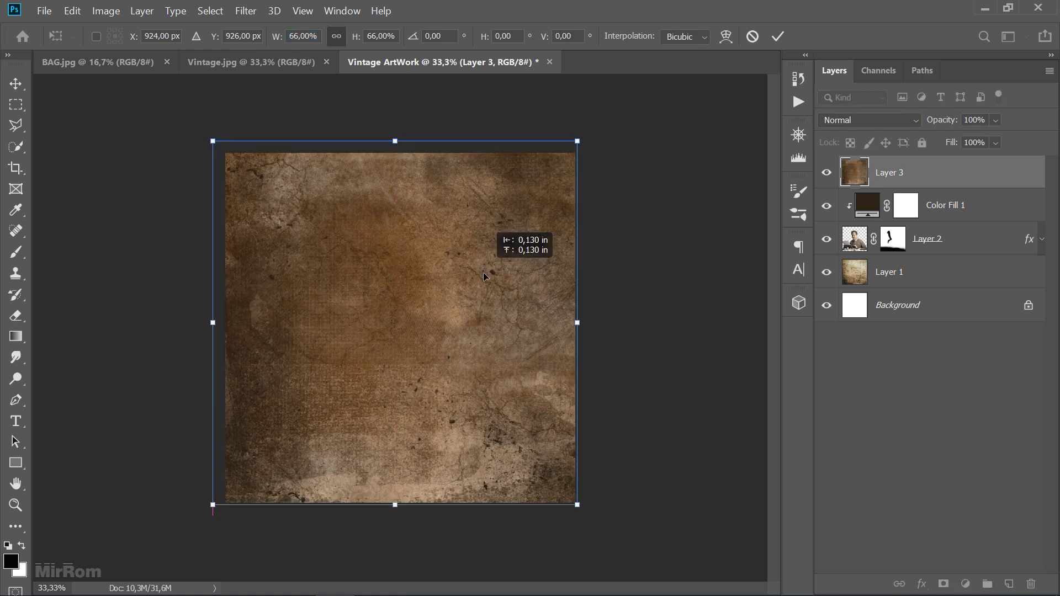
drag(578, 504, 601, 524)
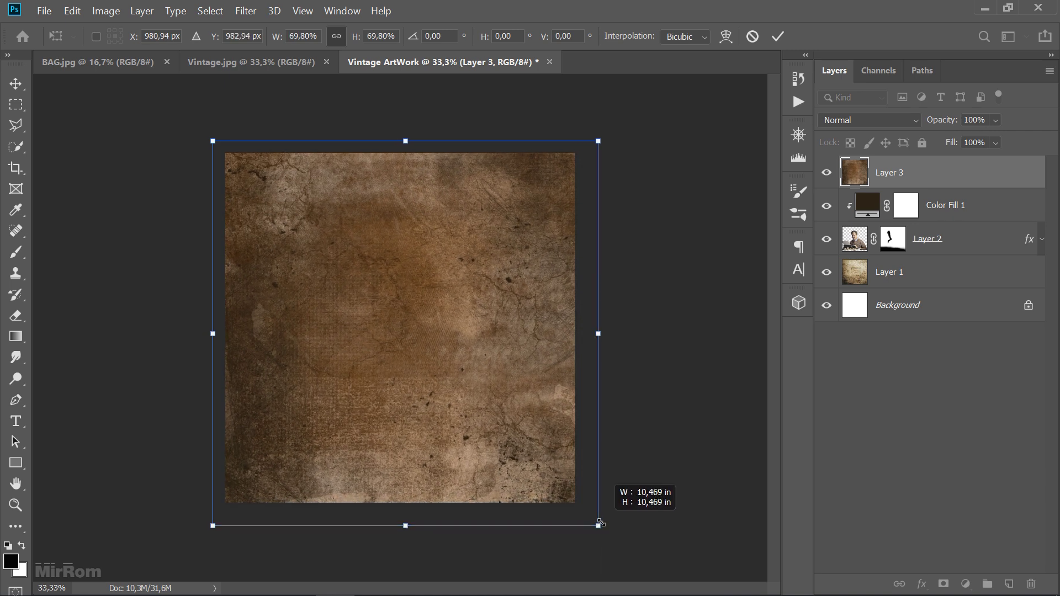
drag(213, 139, 193, 121)
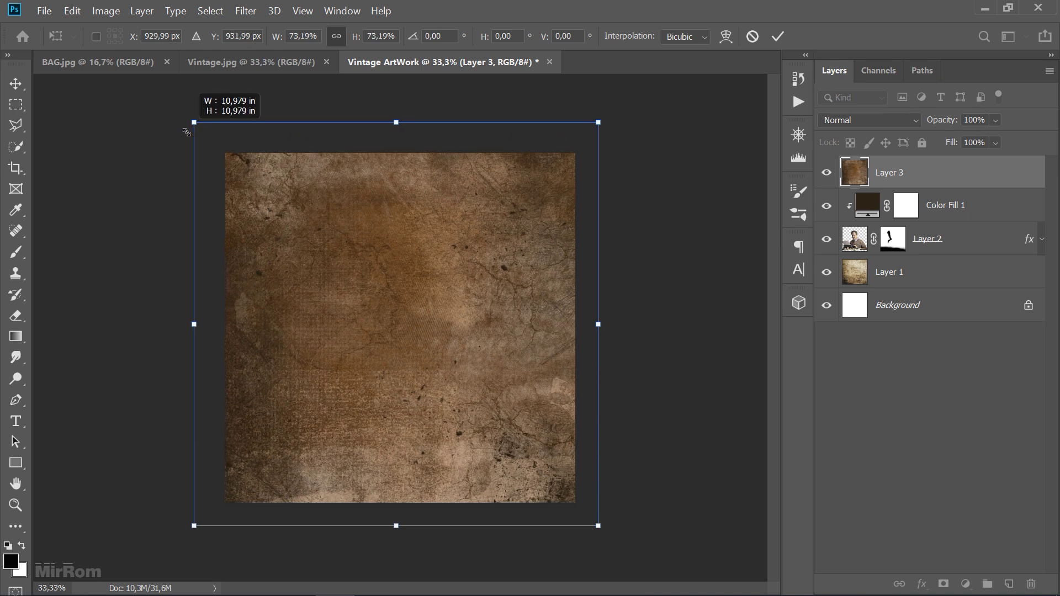
drag(436, 281, 453, 281)
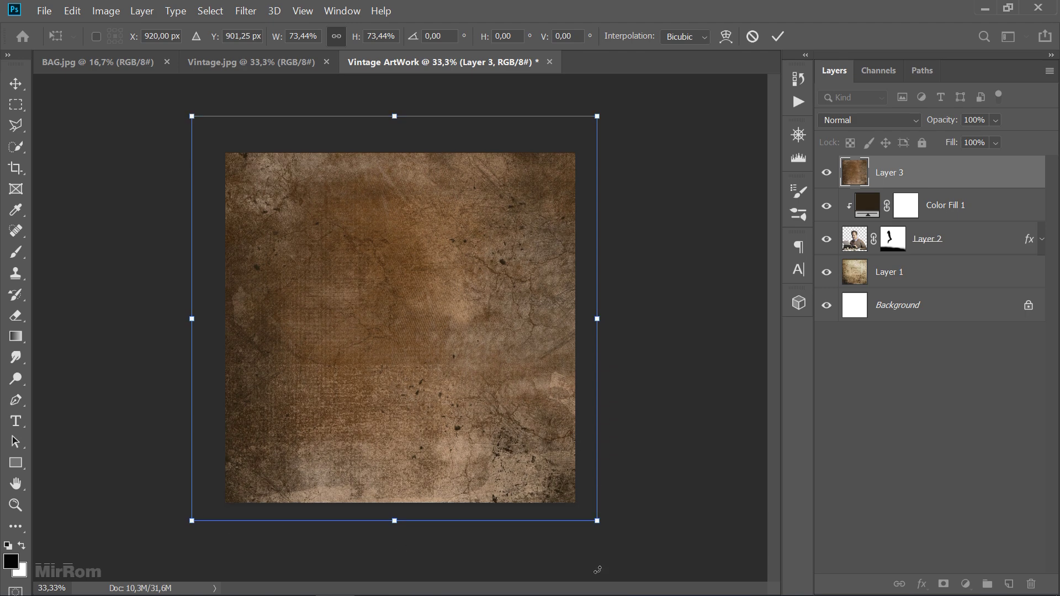
drag(597, 520, 602, 526)
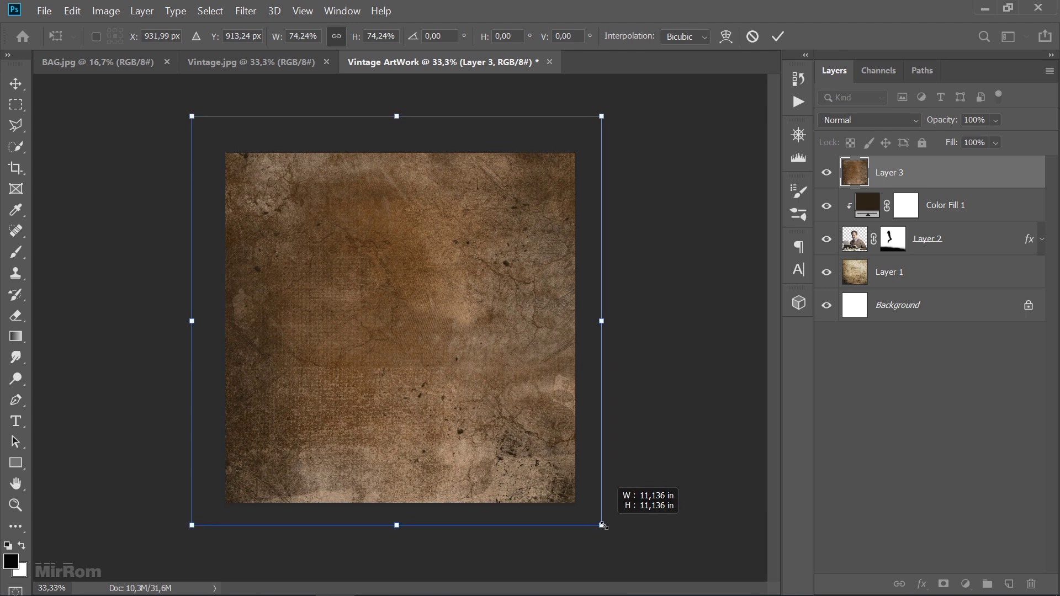
key(Return)
Blend the Layer 3 texture in Vivid Light mode, then select Layer 1
click(863, 120)
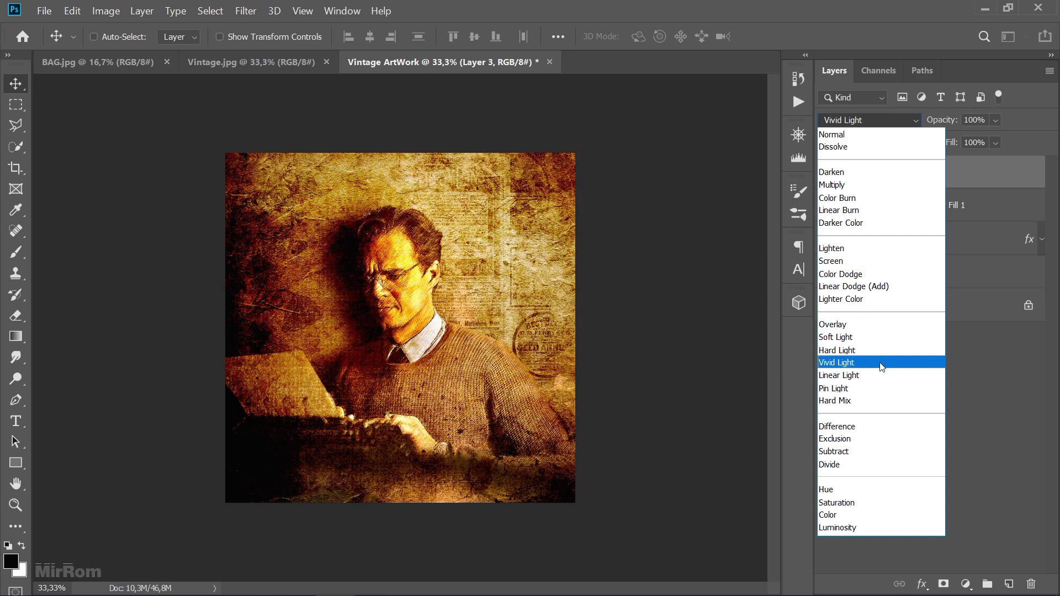
click(881, 365)
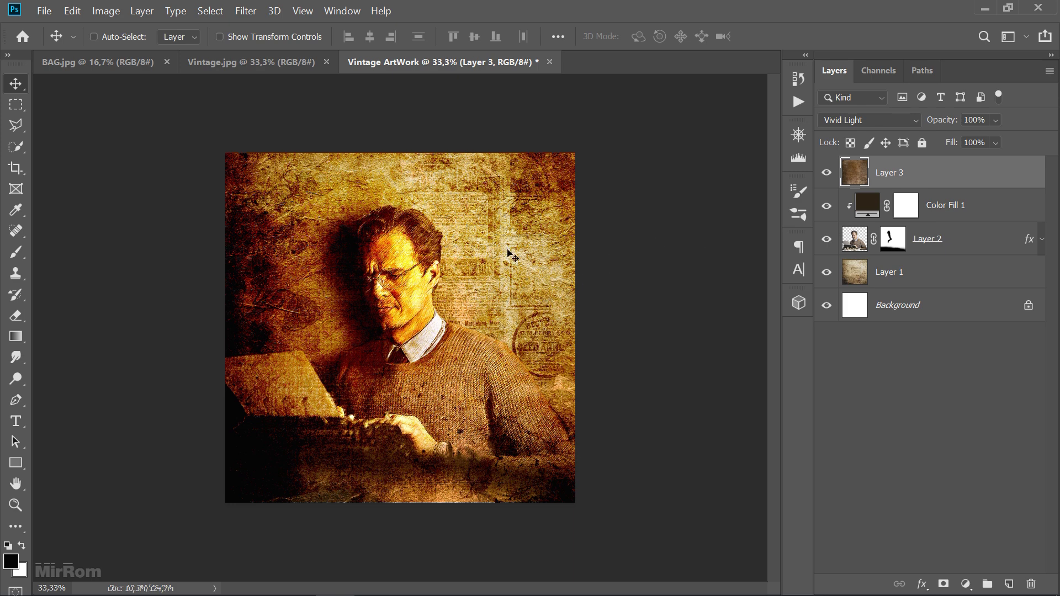
click(878, 273)
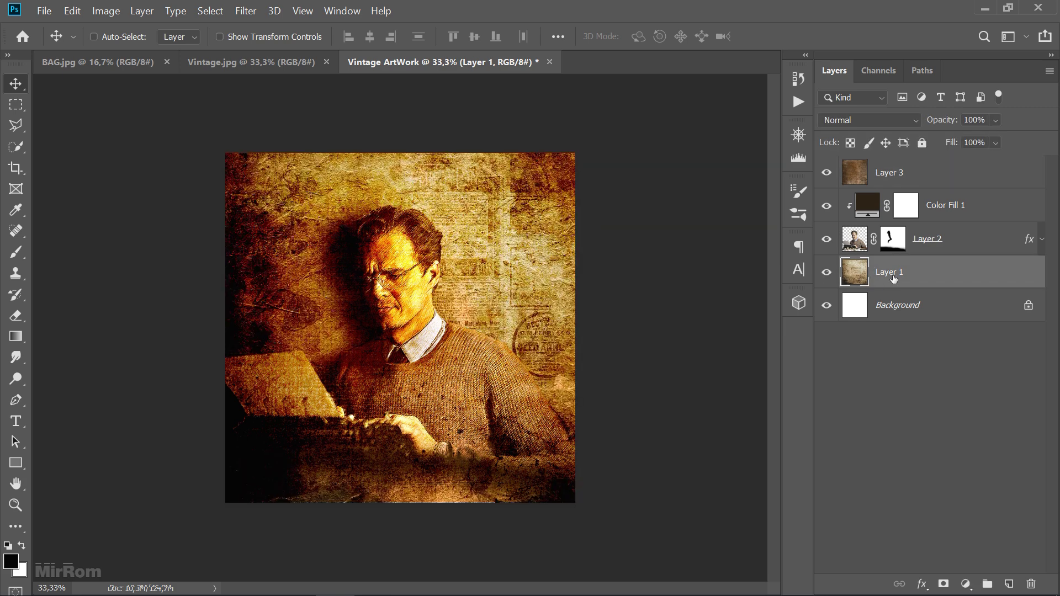
Add a Brightness/Contrast layer at about -60 brightness and invert its mask to black
click(964, 583)
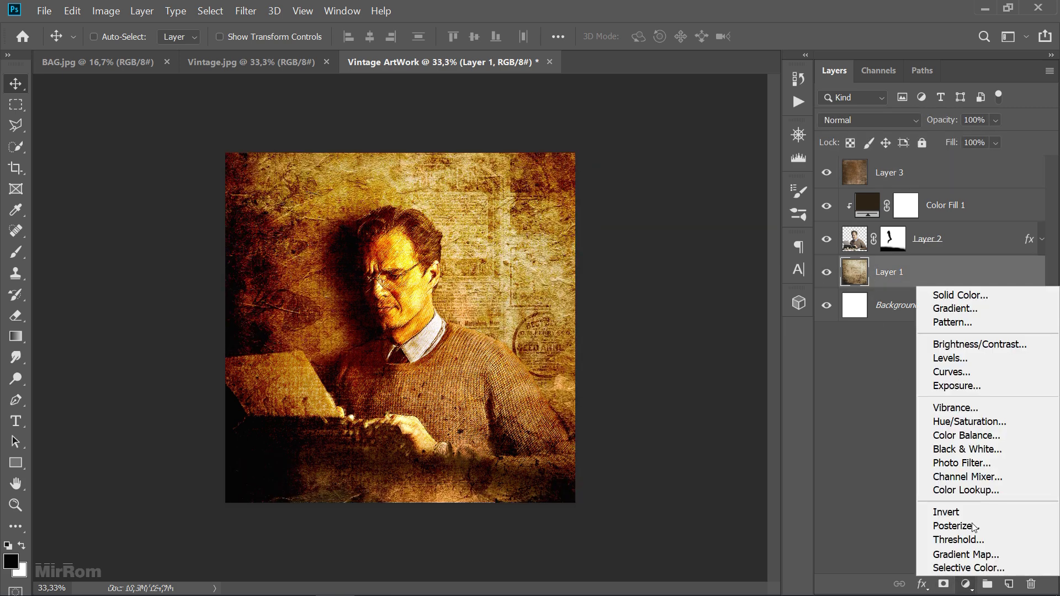
click(975, 351)
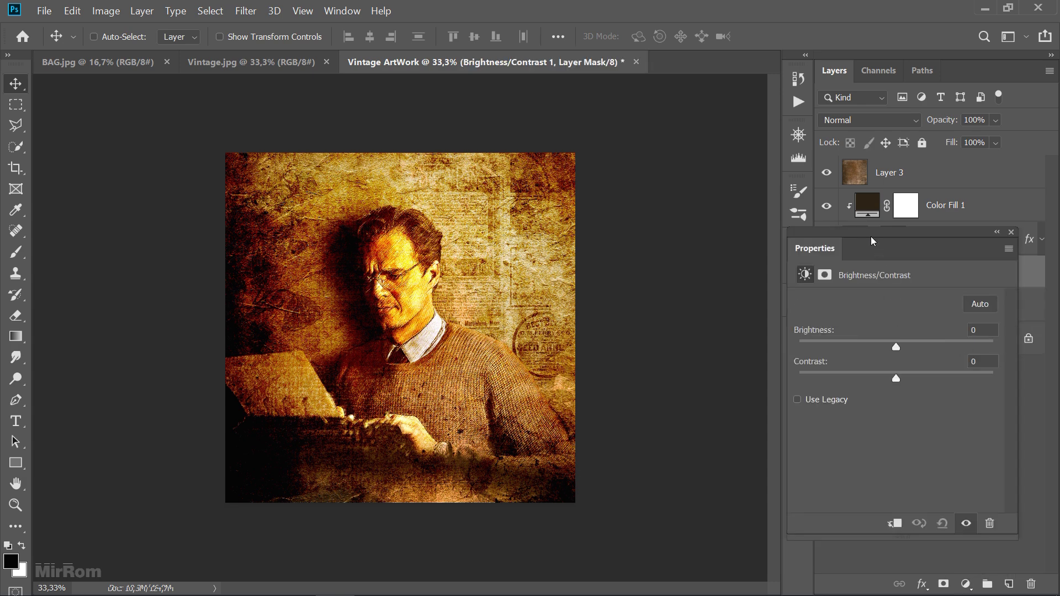
drag(870, 236, 689, 214)
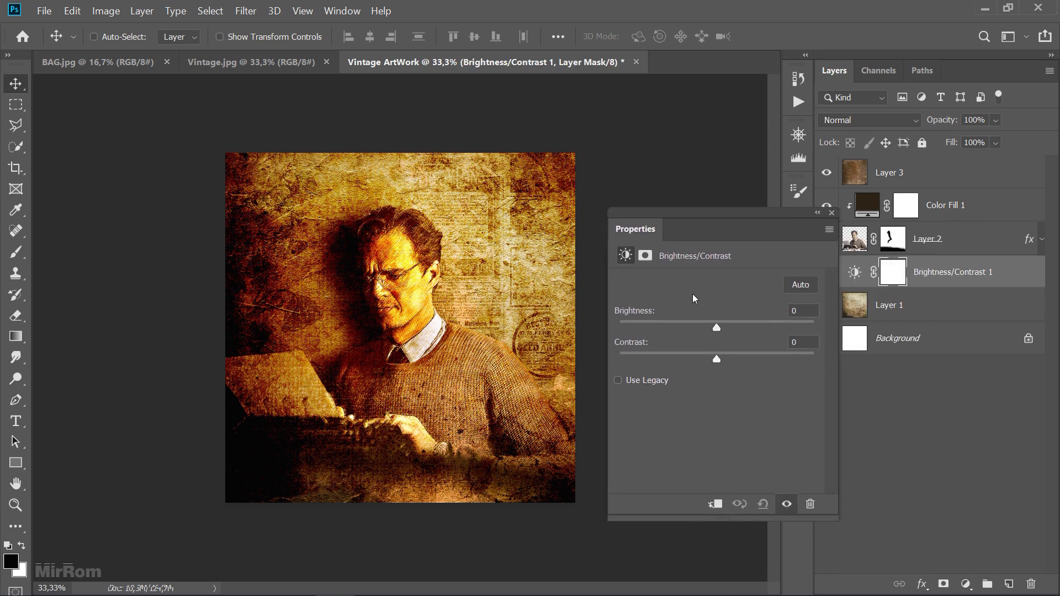
drag(716, 328, 690, 328)
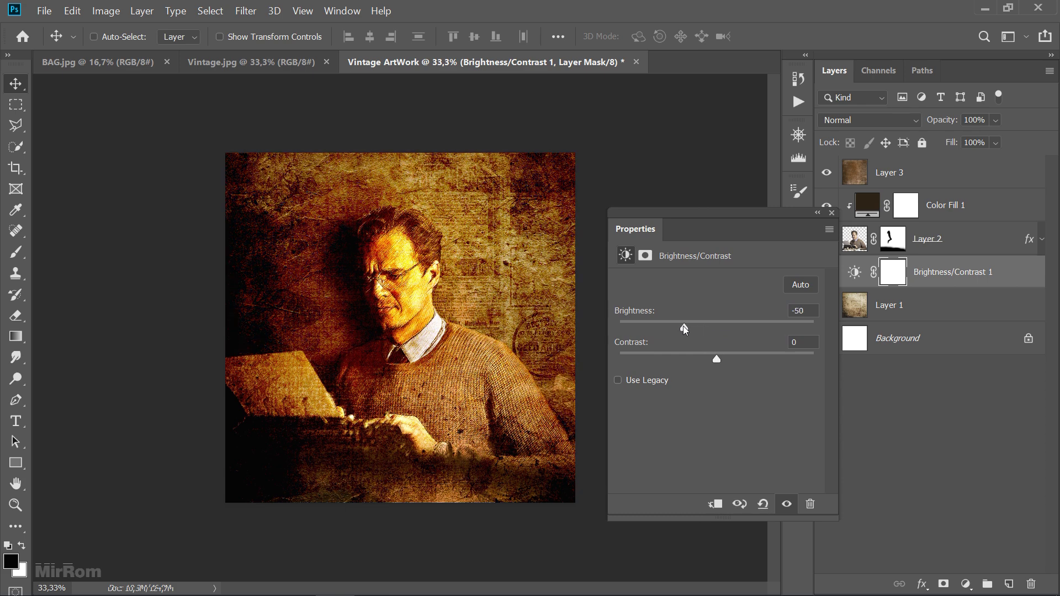
drag(682, 329, 679, 327)
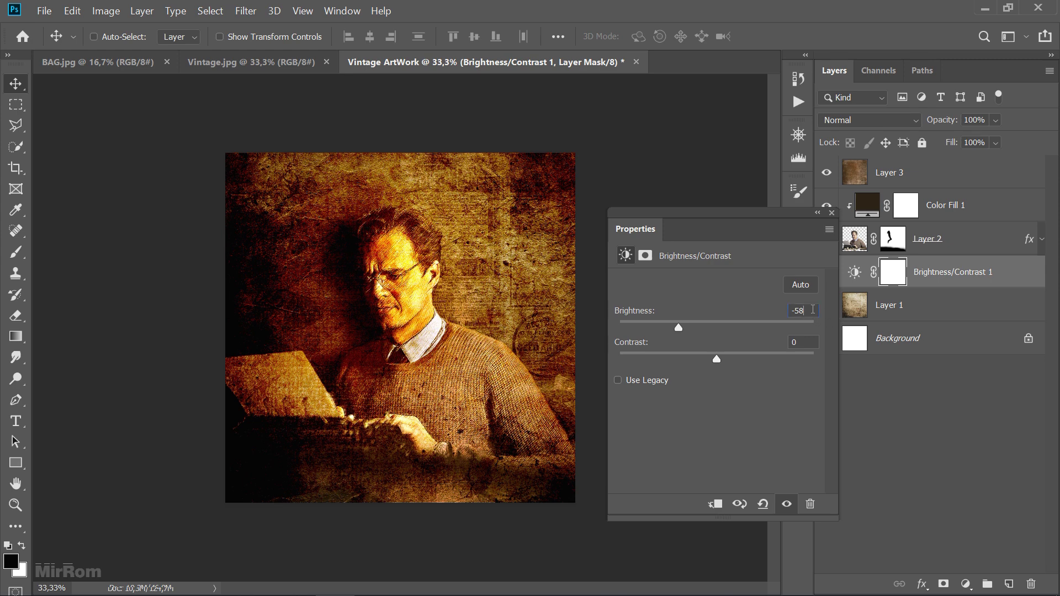
key(Up)
key(Down)
key(Down)
click(831, 213)
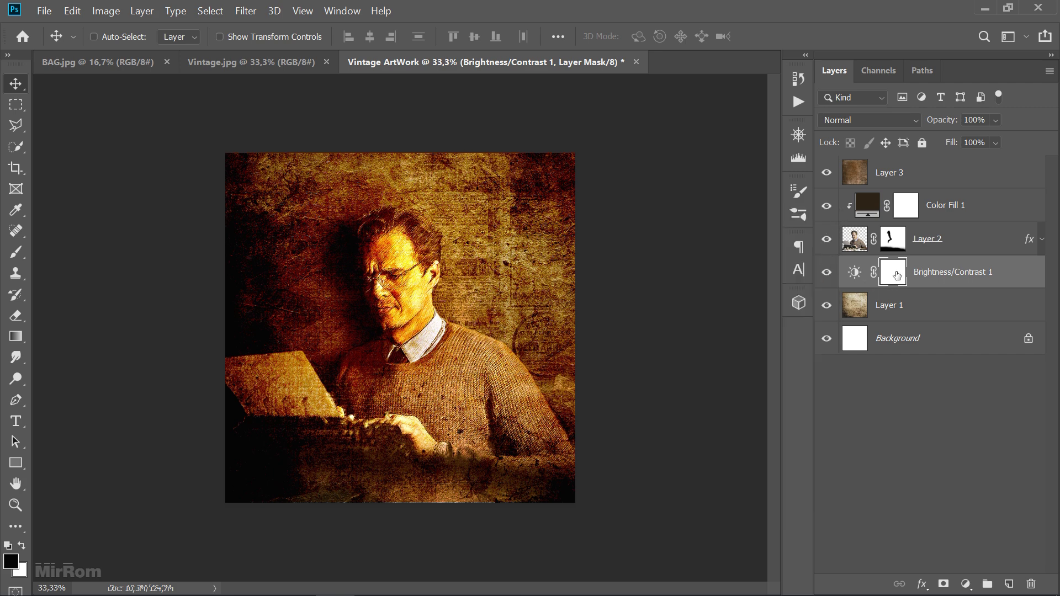
key(ctrl+i)
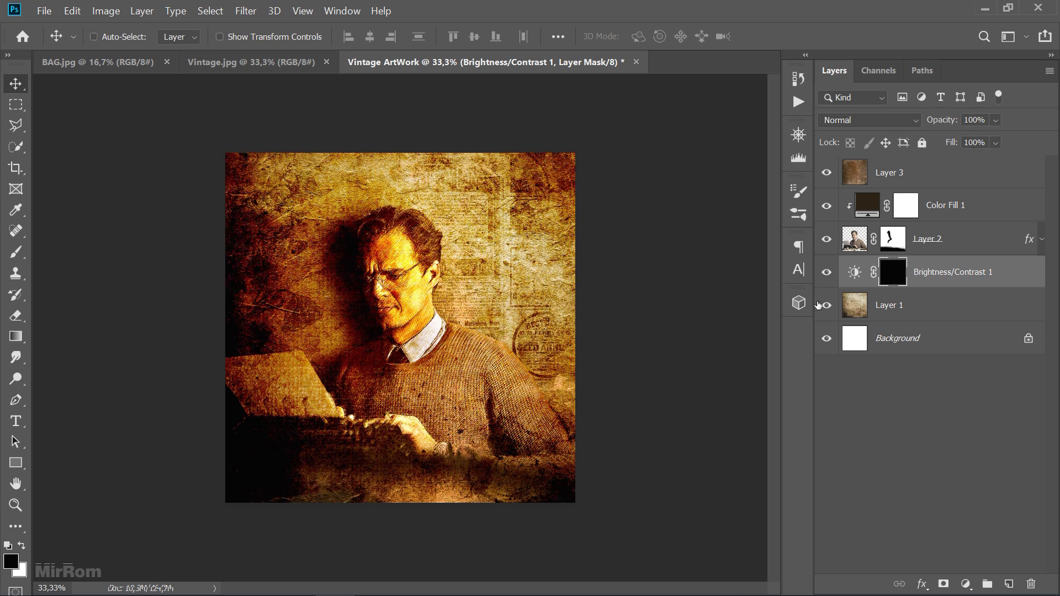
Paint white on the mask left of the head with a 600 brush at 59% opacity
click(22, 545)
key(b)
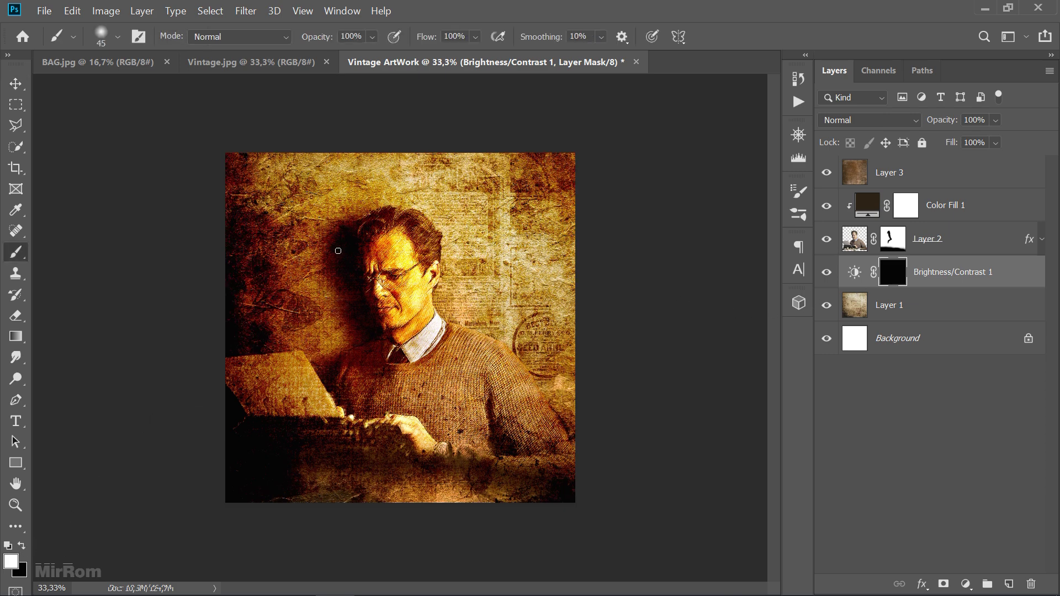
key(bracketright)
key(bracketright)
key(bracketright)
key(bracketright)
key(bracketright)
key(bracketright)
key(bracketright)
key(bracketright)
key(bracketright)
drag(316, 263, 314, 325)
click(372, 38)
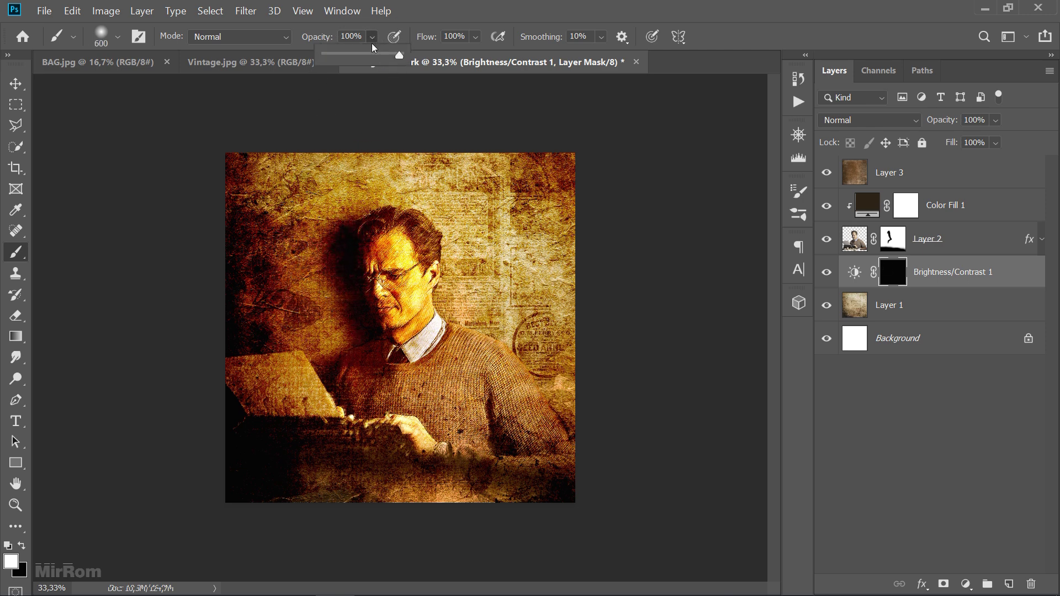
click(368, 55)
drag(322, 257, 319, 339)
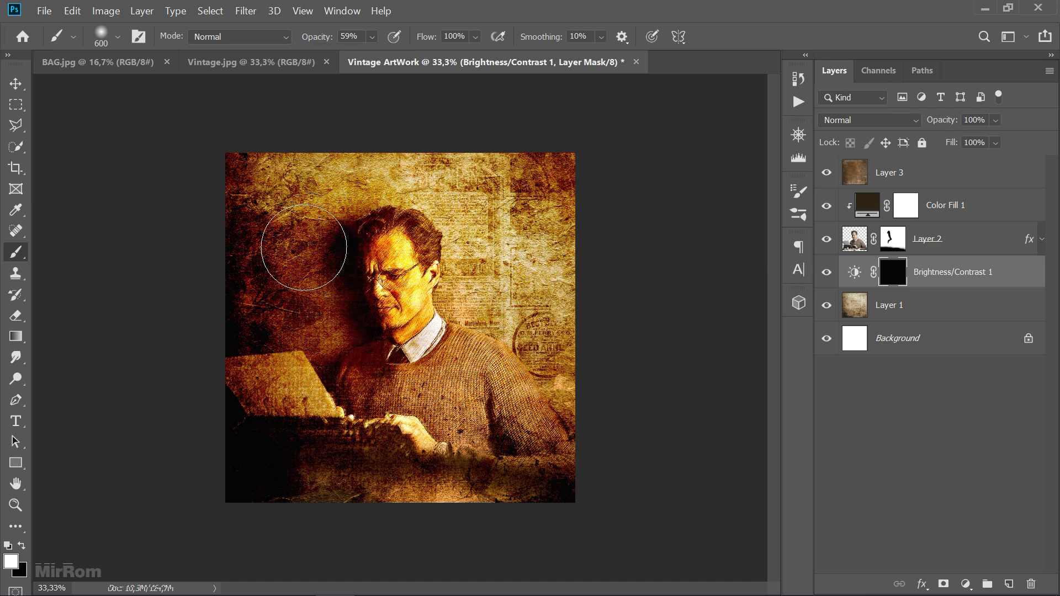
Extend the darkening over the upper-left wall and lower left with 500–1000 brush sizes
drag(314, 169, 391, 365)
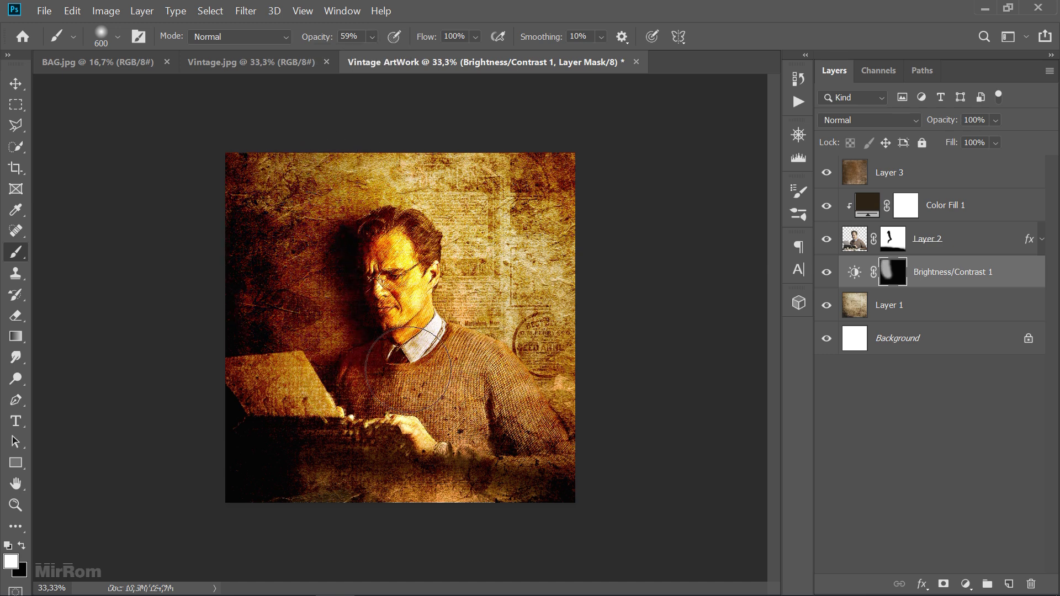
key(bracketright)
key(bracketright)
key(bracketright)
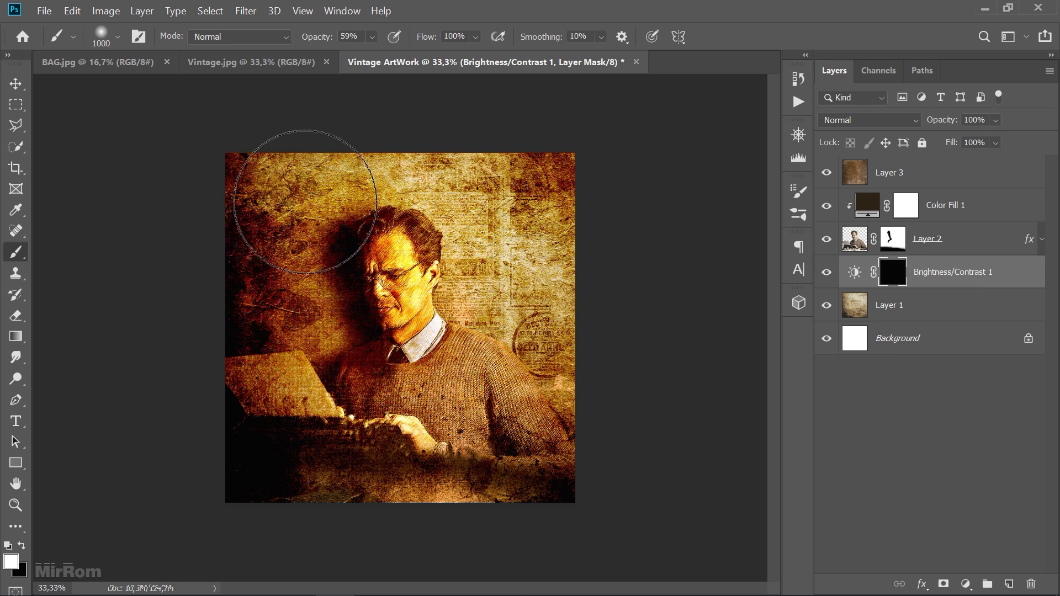
mouse_move(304, 190)
mouse_down()
mouse_move(291, 296)
mouse_move(309, 320)
mouse_up()
key(bracketleft)
key(bracketleft)
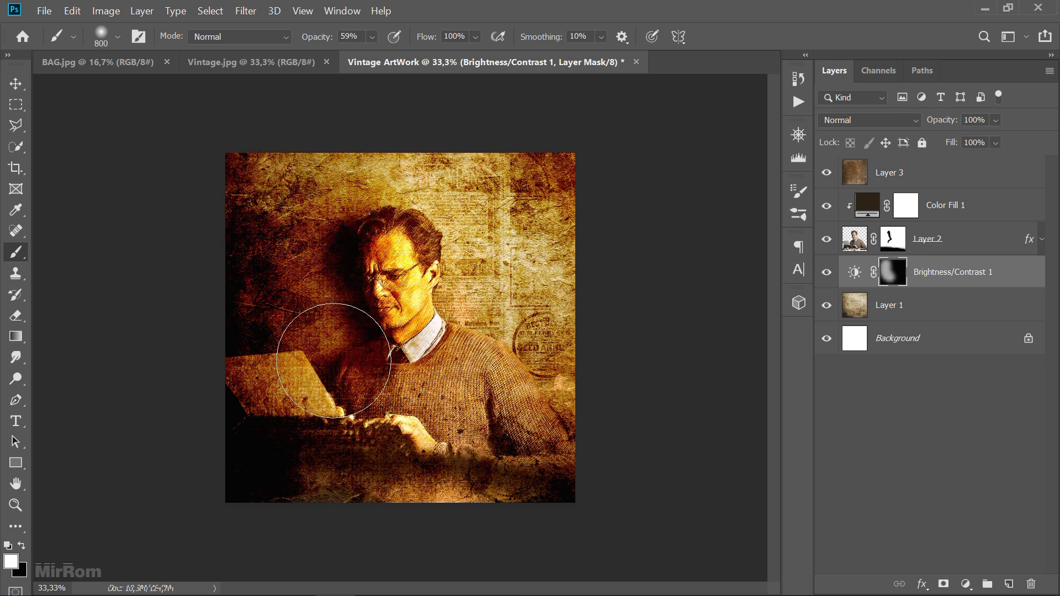
key(bracketleft)
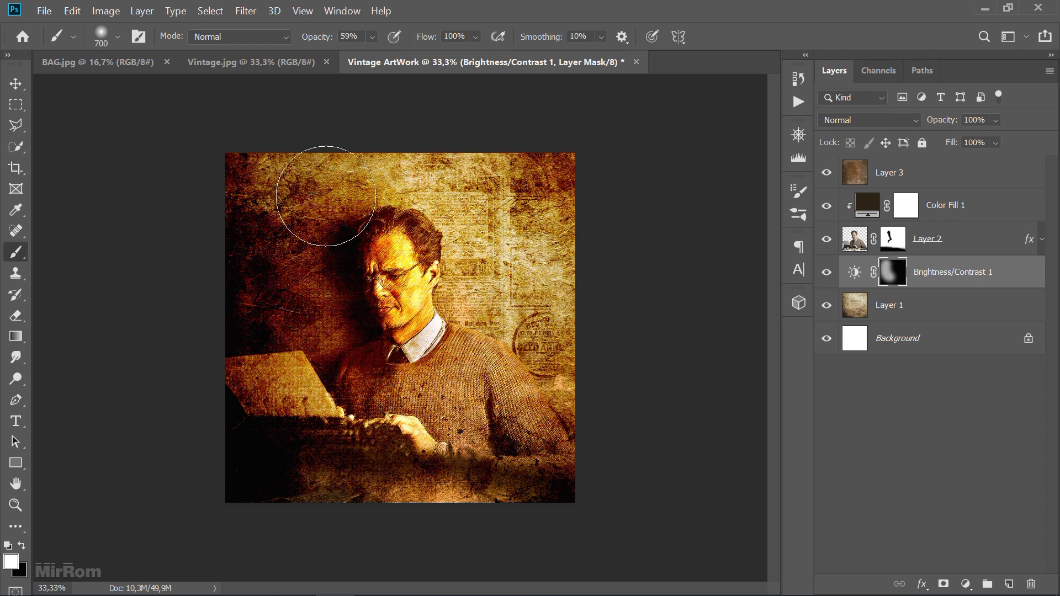
drag(326, 338, 325, 193)
key(bracketleft)
key(bracketleft)
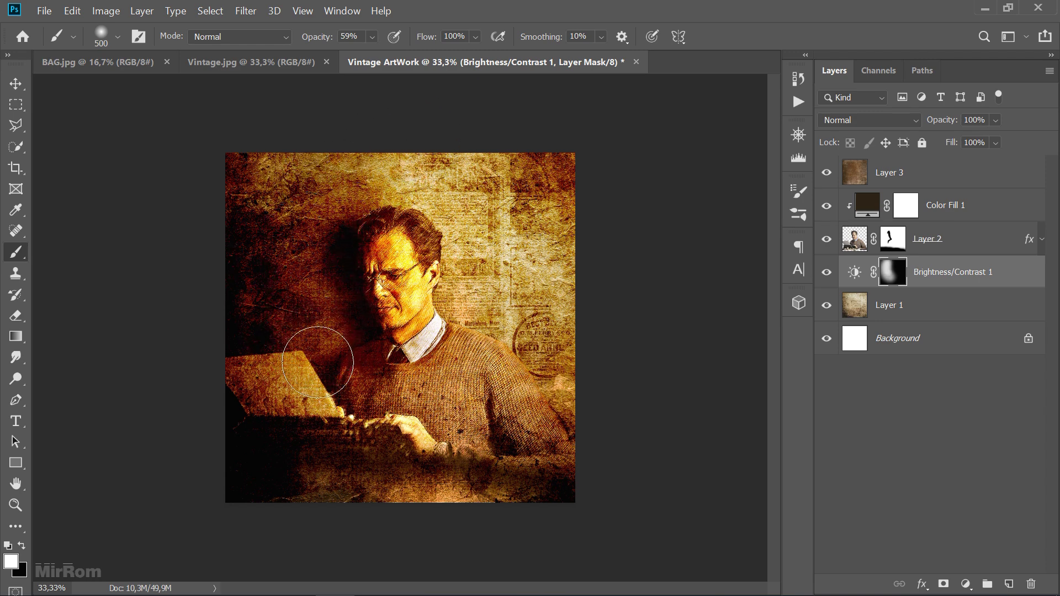
drag(307, 454, 220, 509)
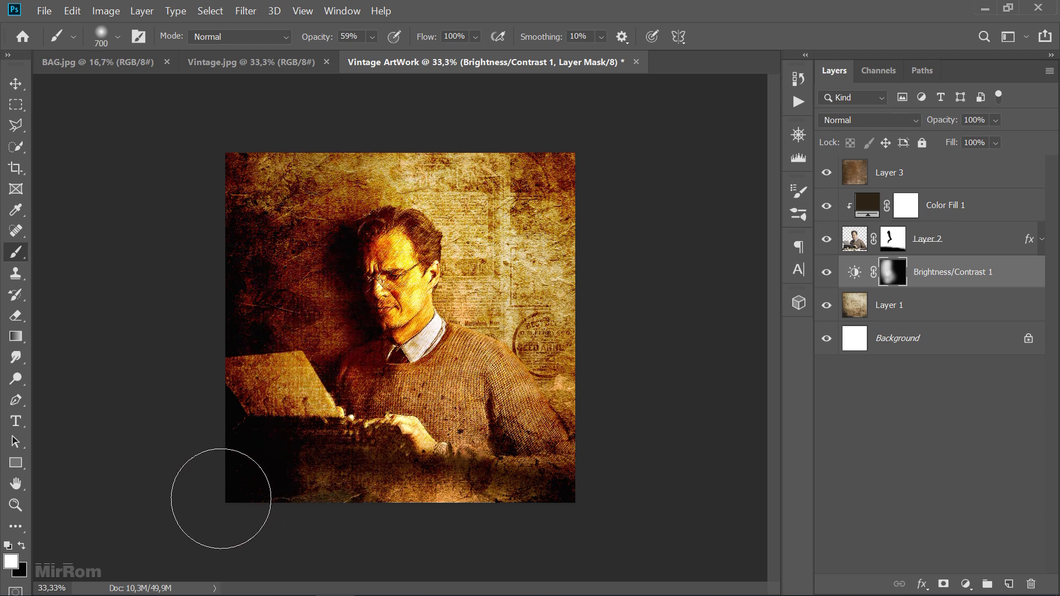
key(bracketright)
key(bracketright)
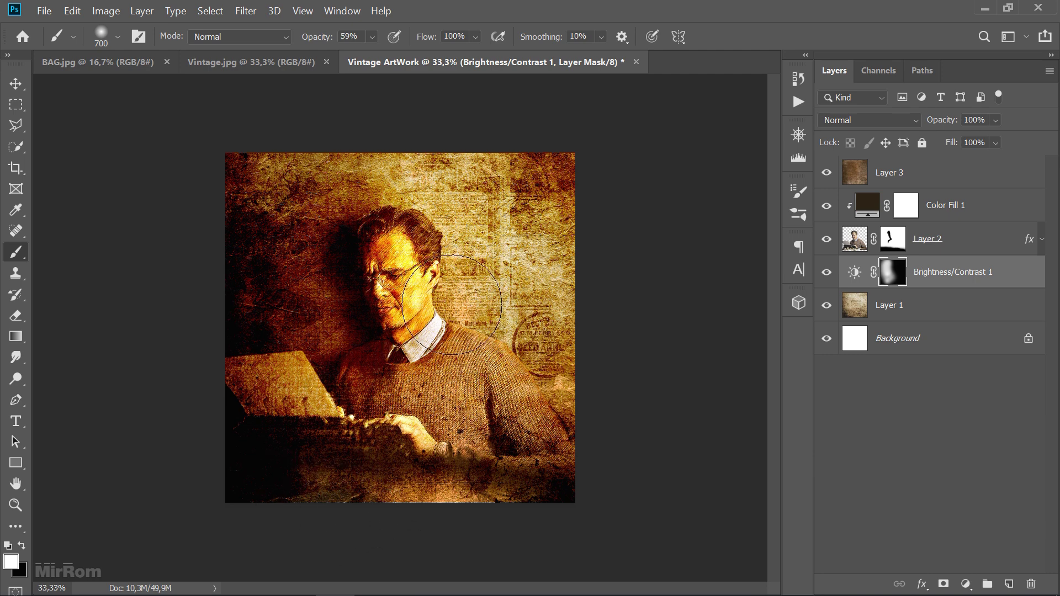
key(v)
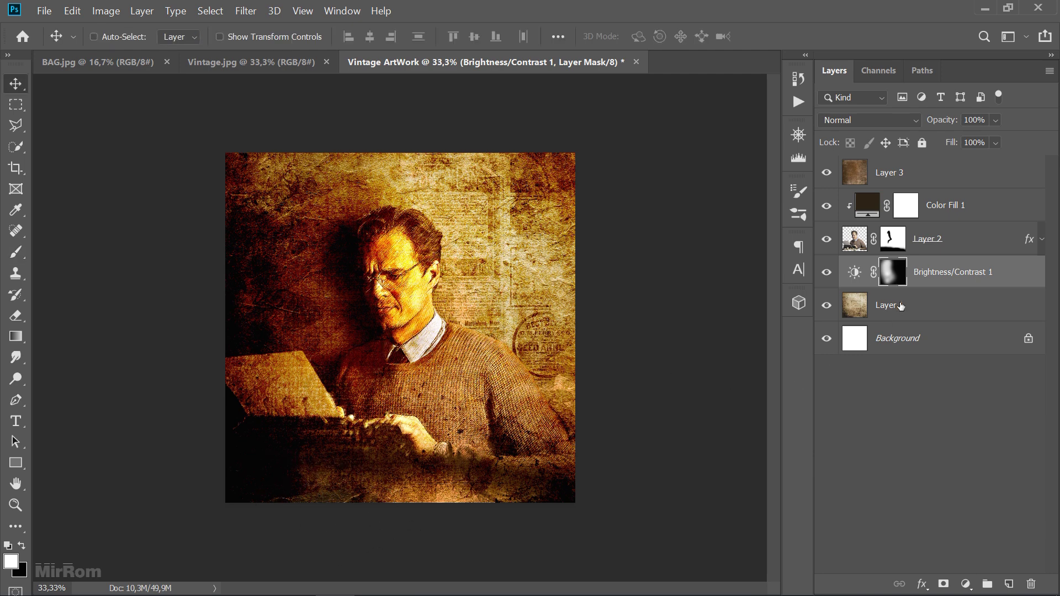
Add a Levels adjustment layer and nudge its shadow input upward toward 12
click(966, 585)
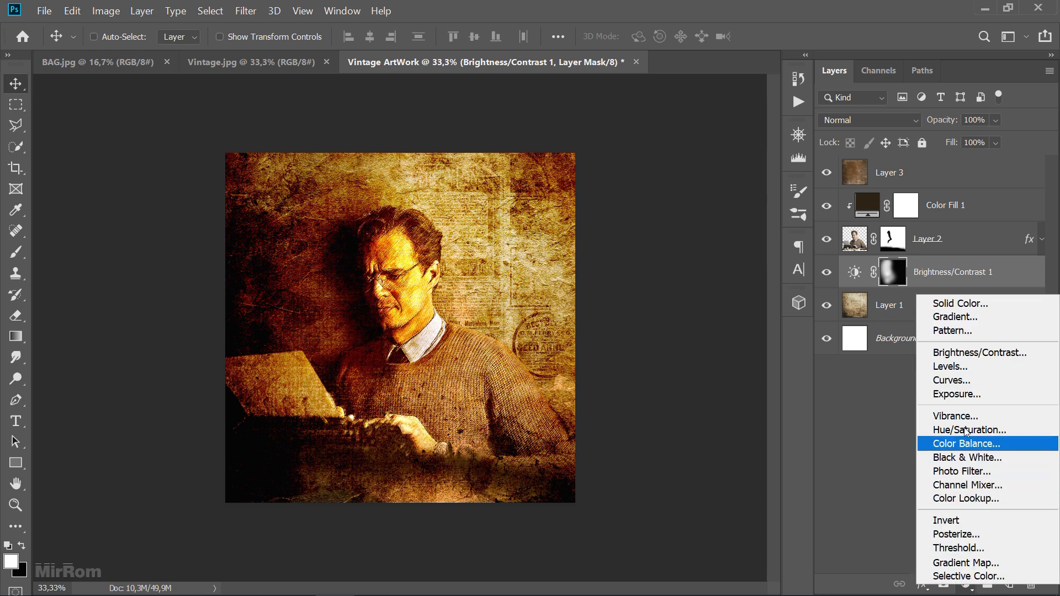
click(950, 367)
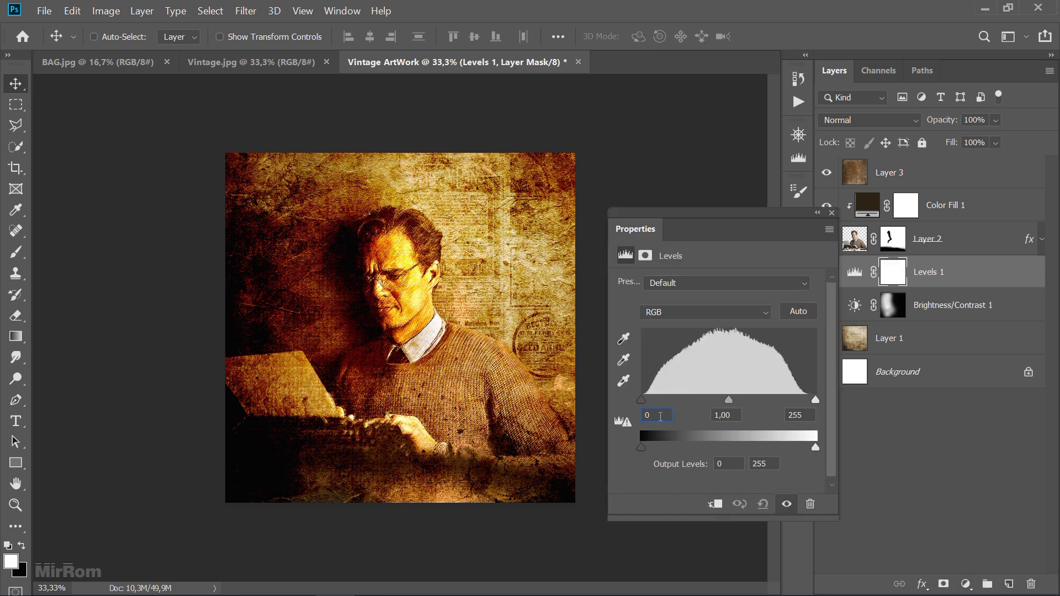
key(Up)
key(Up)
key(Up)
key(Up)
key(Up)
key(Up)
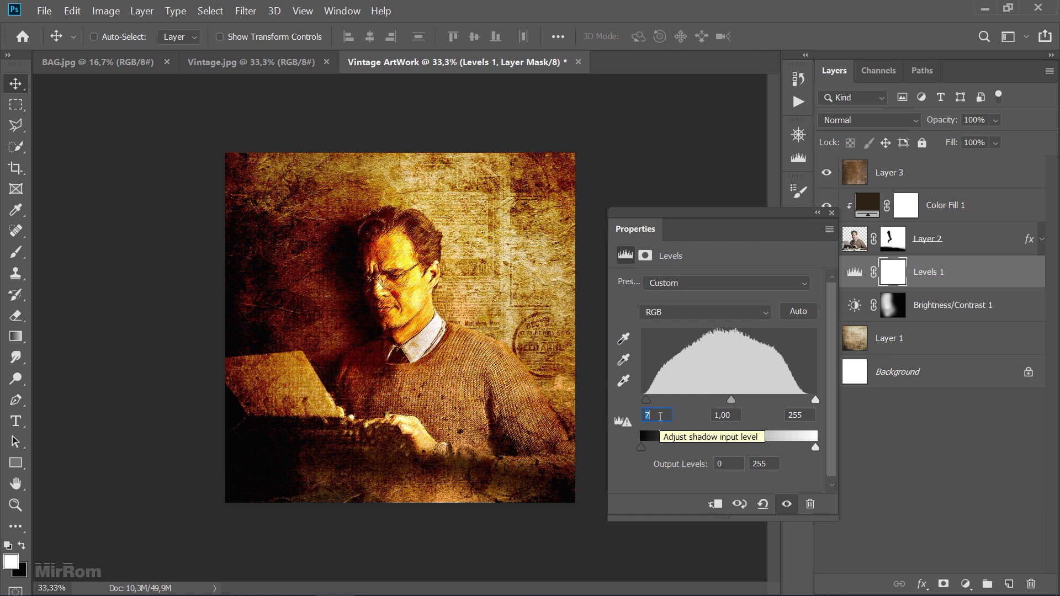
key(Up)
key(Up)
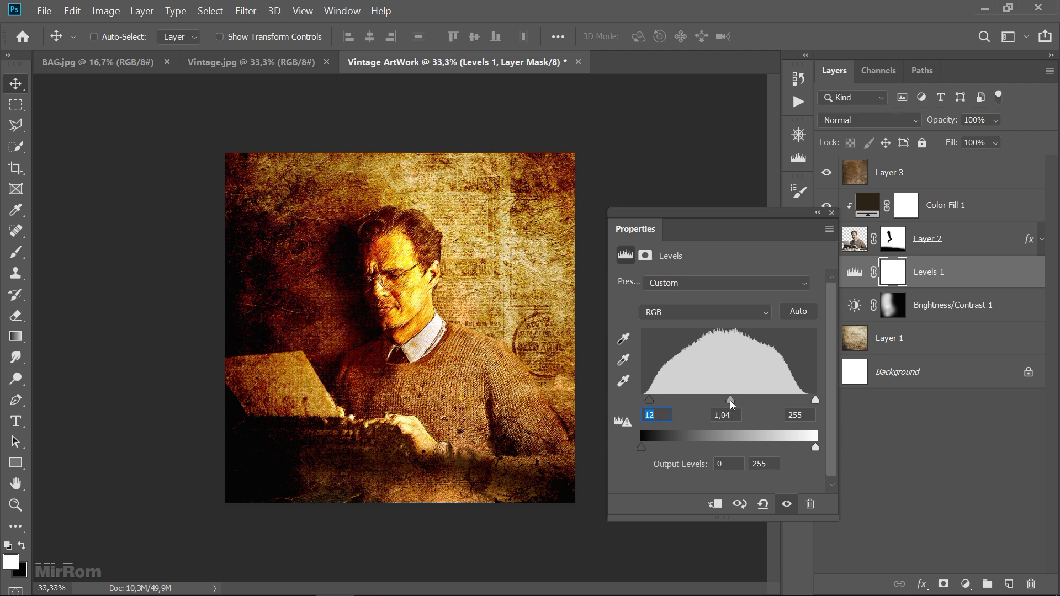
Brighten the artwork with Levels at midtone 1,06 and white input 209, comparing the result before closing Properties
drag(730, 400, 728, 402)
click(734, 416)
key(Up)
key(Up)
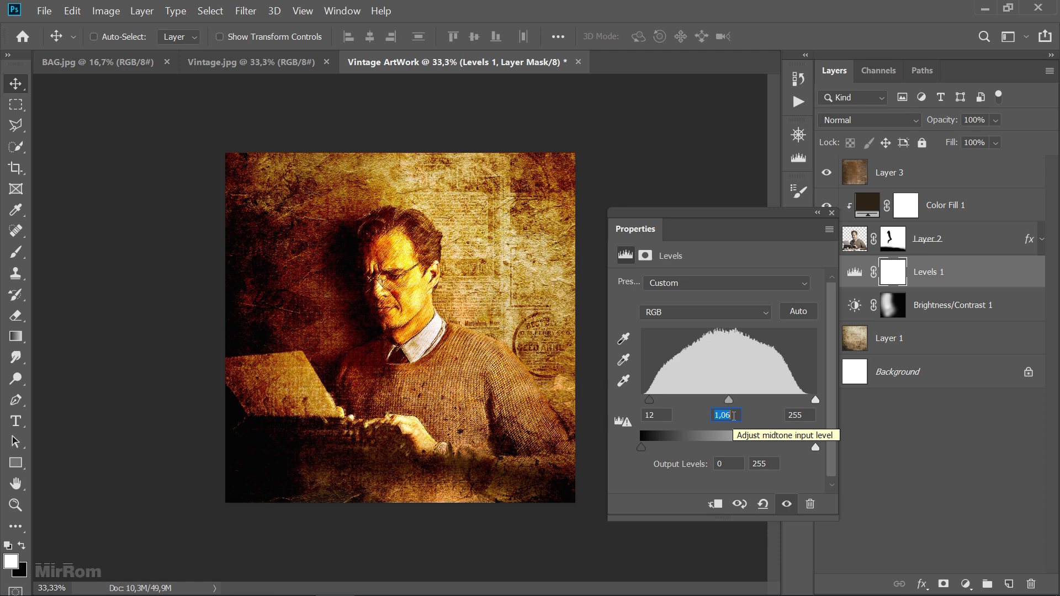
drag(816, 400, 785, 400)
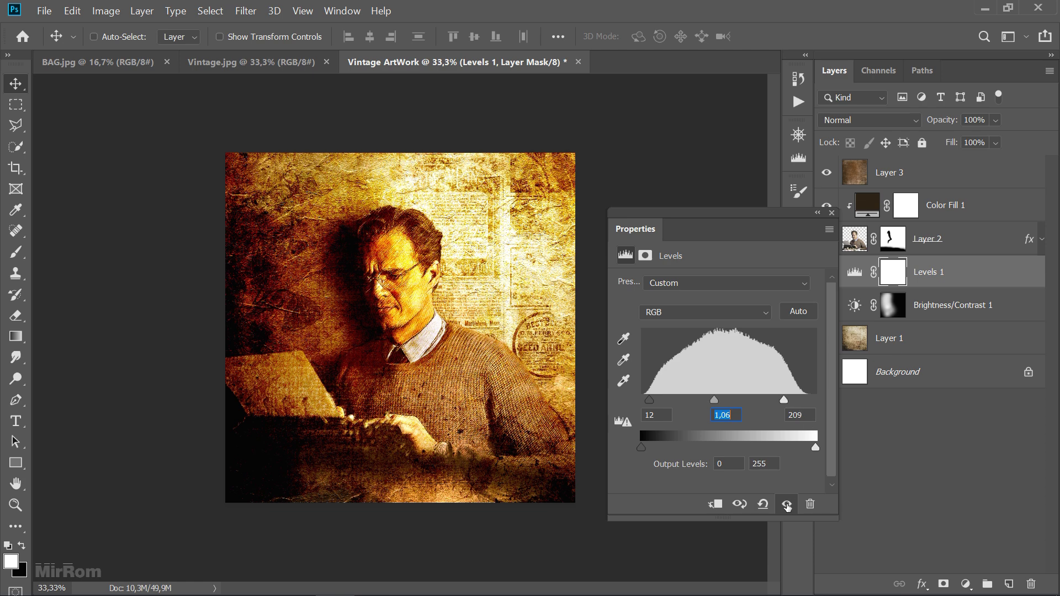
click(788, 505)
click(832, 213)
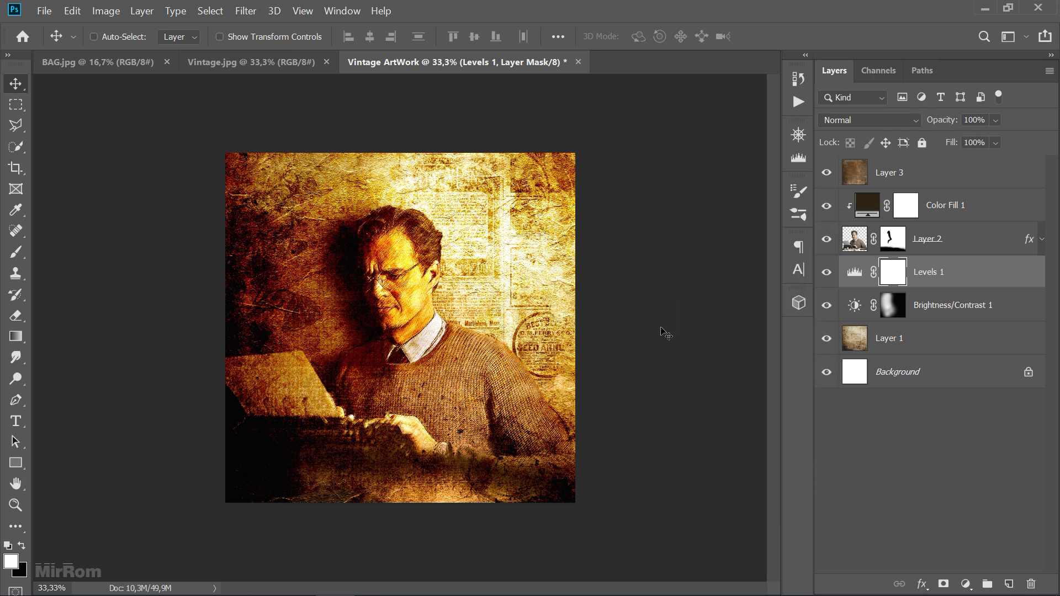
Select Layer 3 and save Vintage ArtWork as a PSD
click(913, 180)
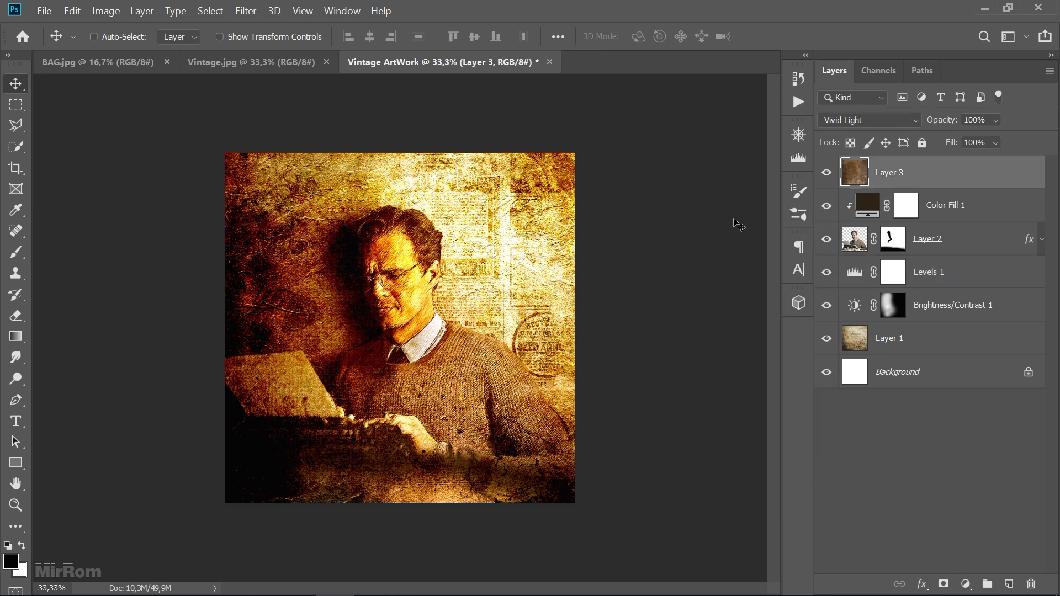
key(ctrl+plus)
key(ctrl+minus)
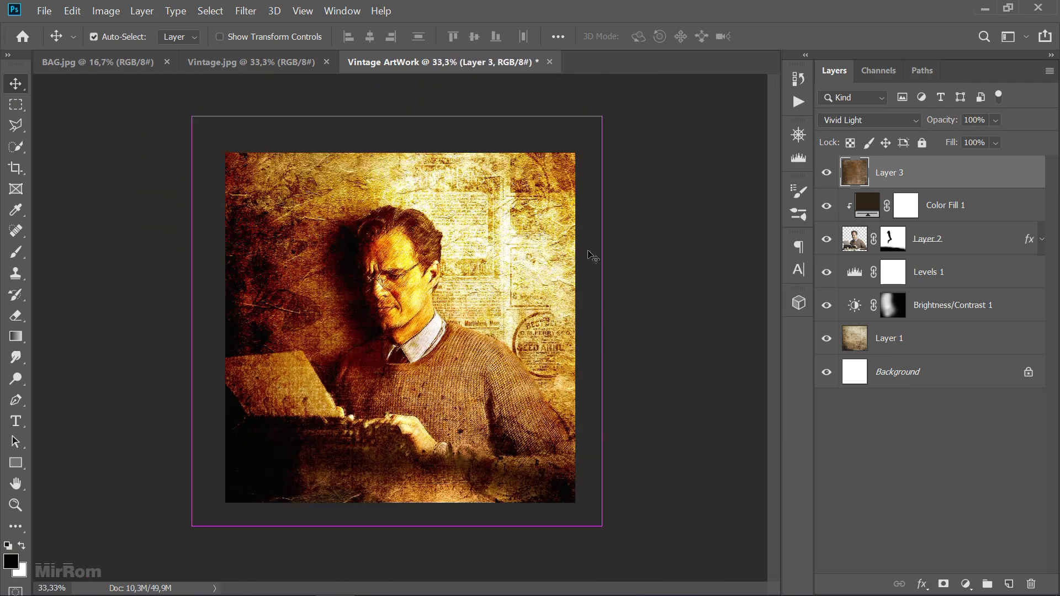
Bring the world map from BAG.jpg into the artwork as Layer 4, ready to transform
click(134, 65)
drag(326, 214, 400, 172)
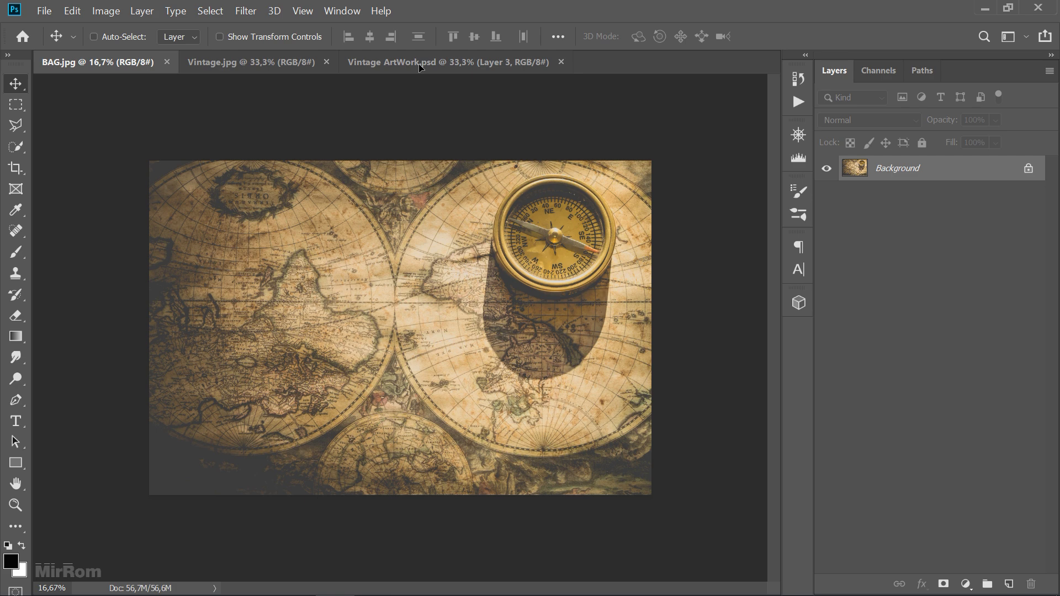
click(167, 62)
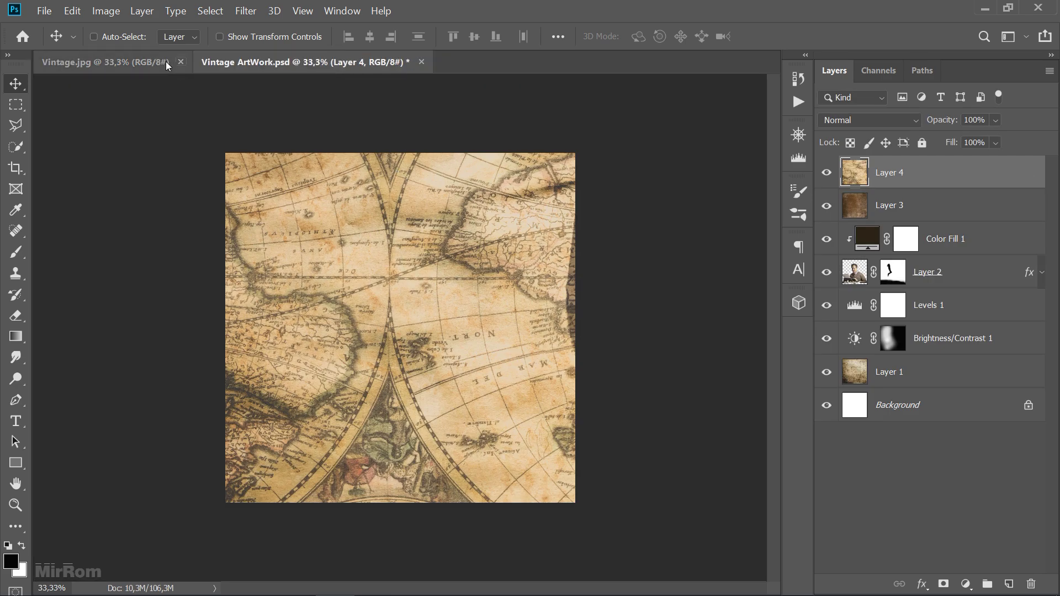
key(ctrl+minus)
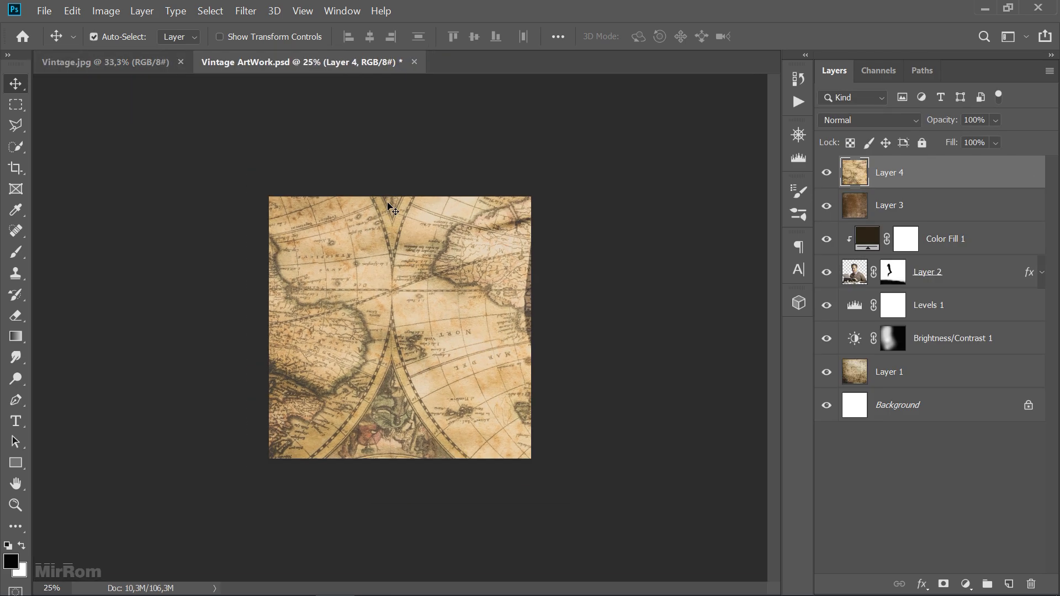
key(ctrl+t)
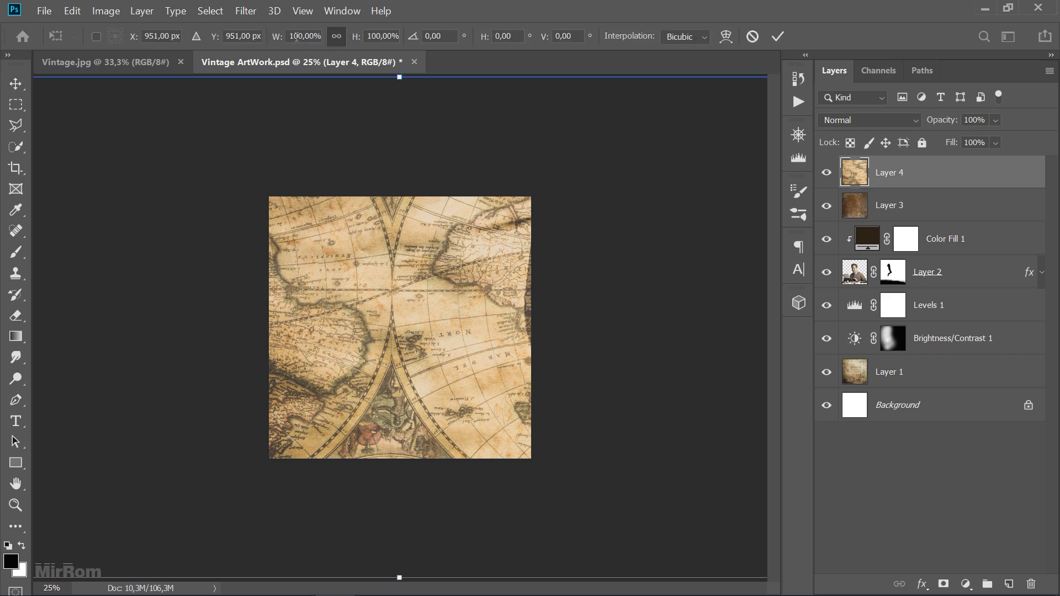
Scale the map to 45% width and height and lower Layer 4 opacity to 79%
drag(281, 39, 237, 47)
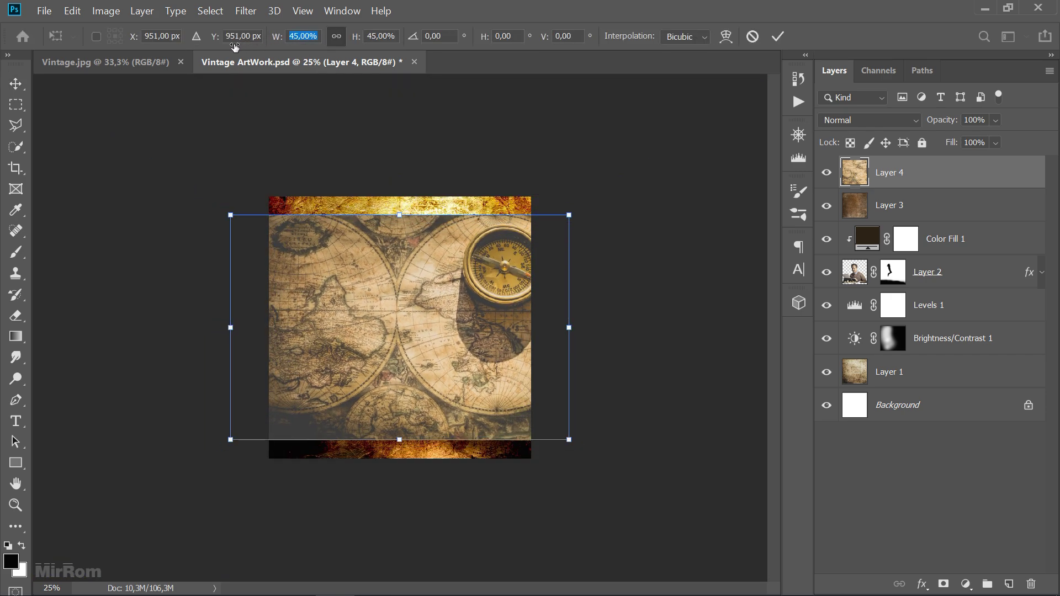
key(Return)
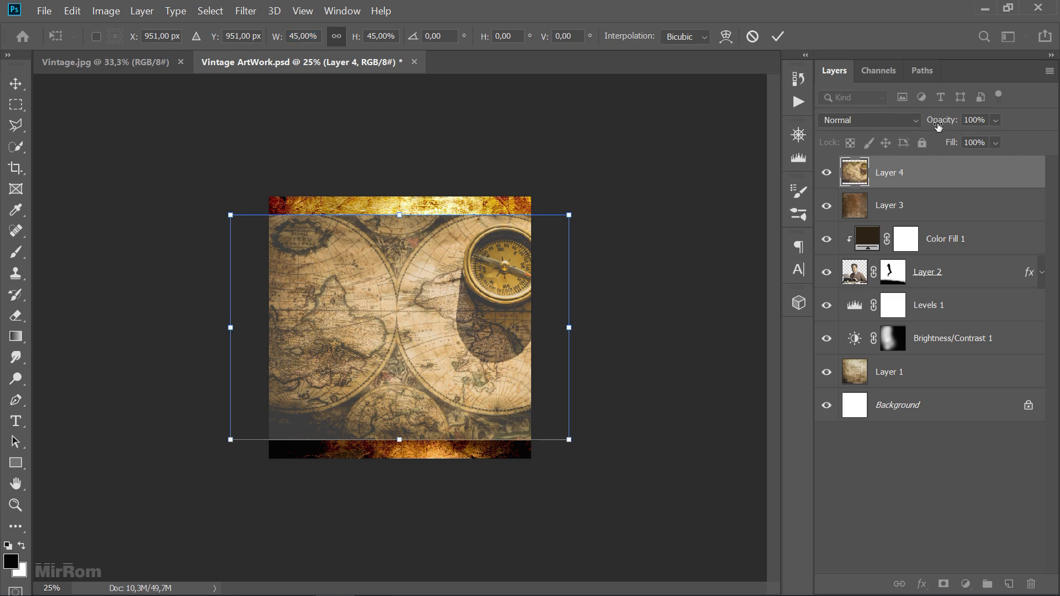
mouse_move(938, 127)
mouse_down()
mouse_move(615, 306)
mouse_move(586, 415)
mouse_up()
Rotate the map about 50°, enlarge it over the lower left, and commit the transform
mouse_move(483, 339)
mouse_down()
mouse_move(464, 409)
mouse_move(473, 379)
mouse_up()
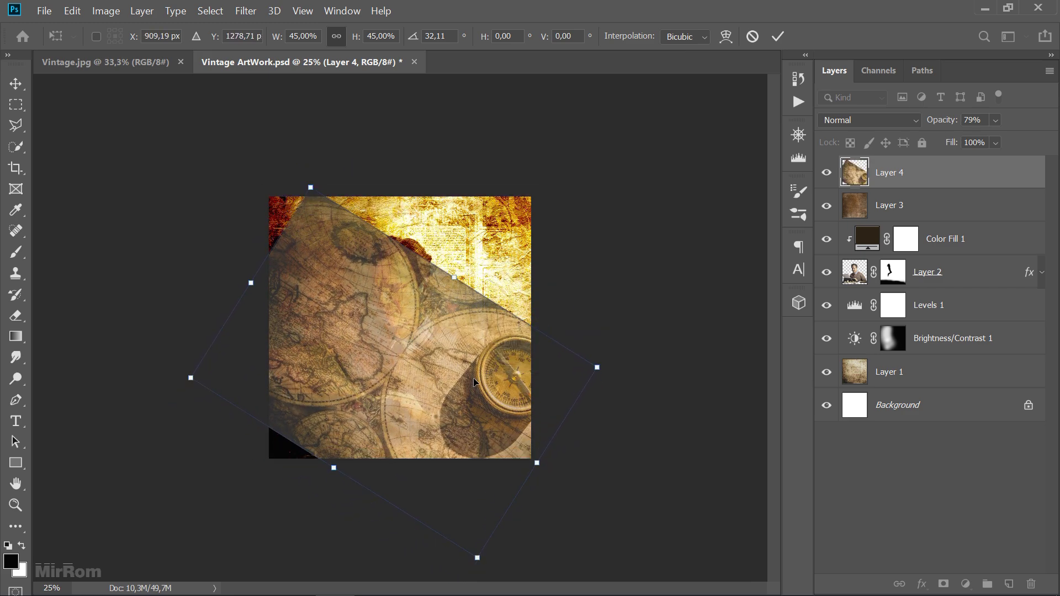
drag(587, 300, 582, 312)
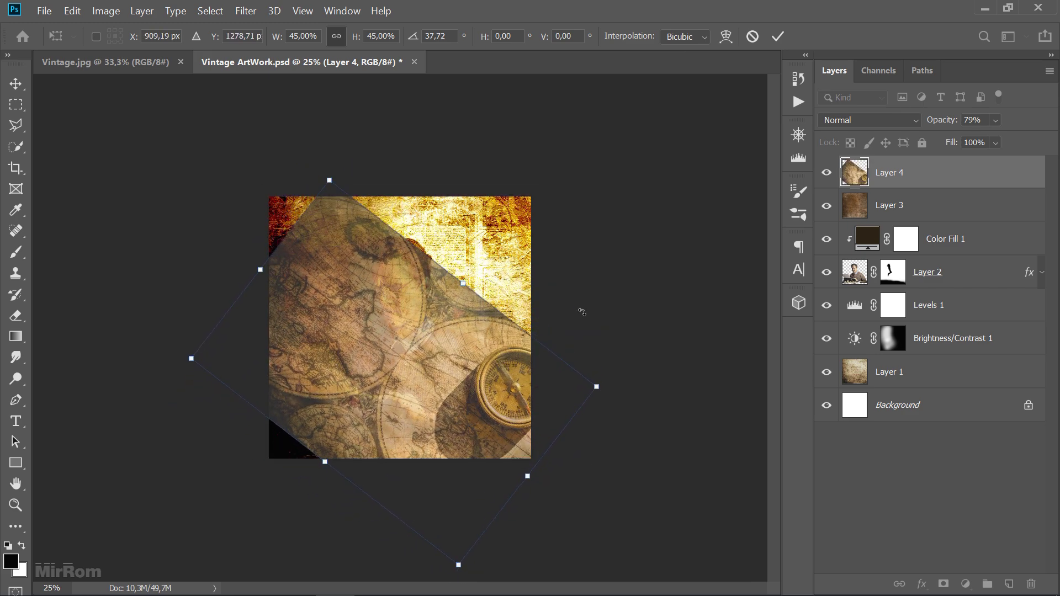
drag(487, 380, 453, 395)
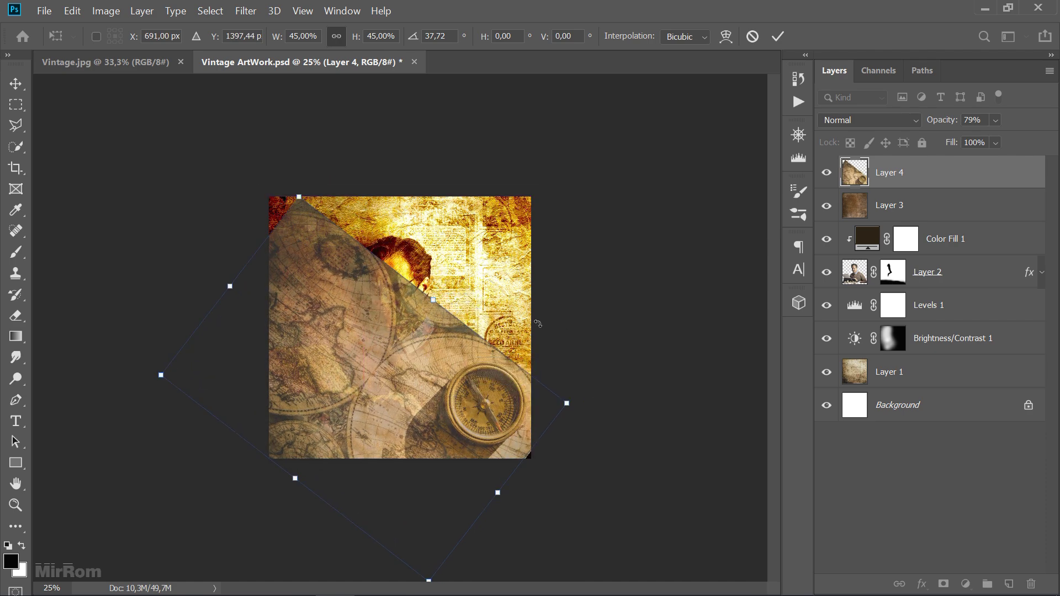
drag(538, 324, 550, 346)
drag(560, 440, 581, 439)
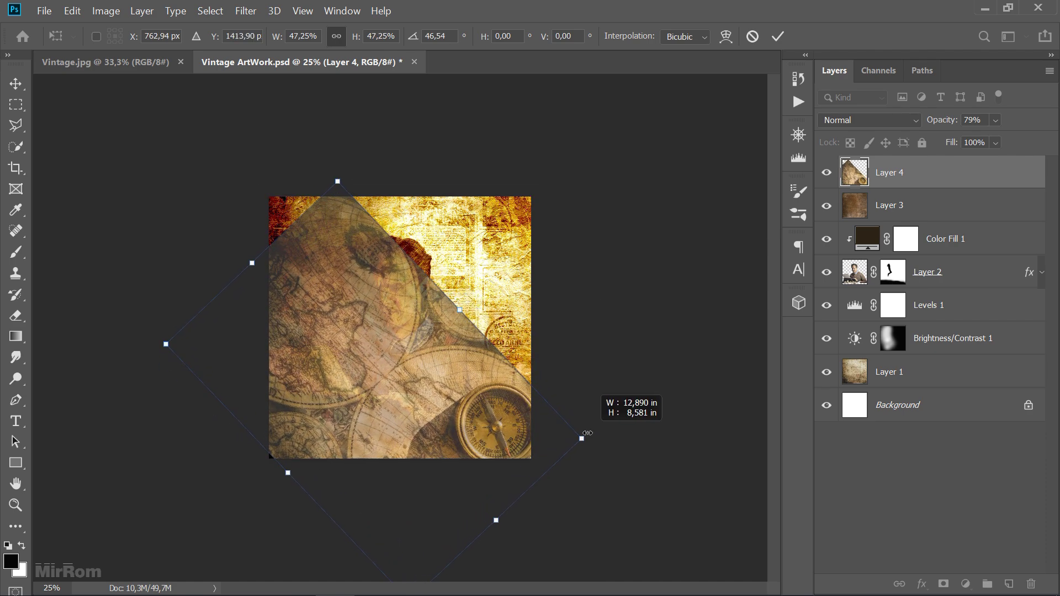
drag(343, 180, 337, 171)
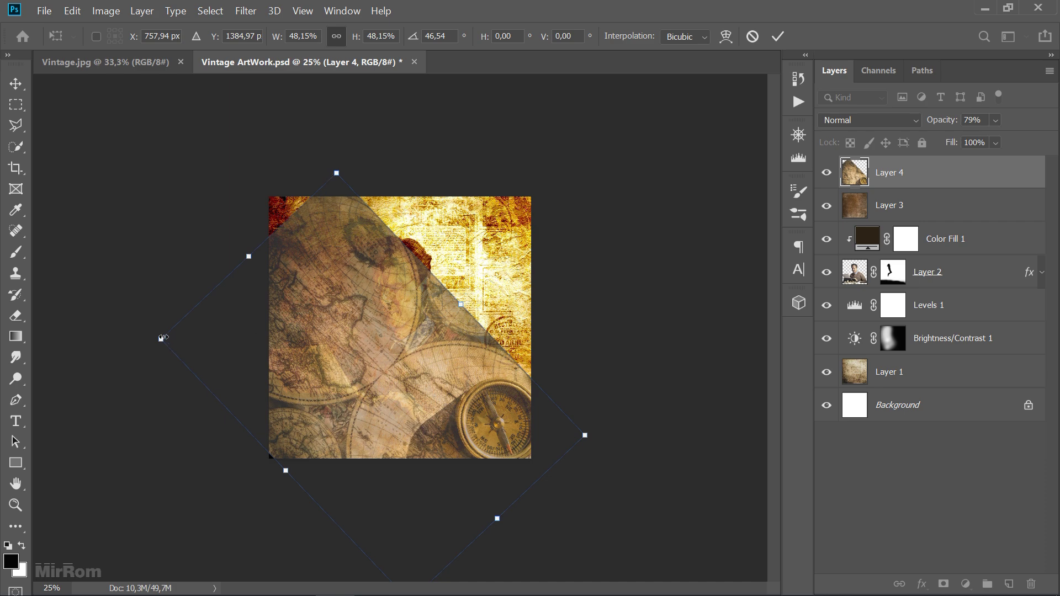
drag(162, 339, 149, 336)
mouse_move(481, 386)
mouse_down()
mouse_move(489, 397)
mouse_move(478, 396)
mouse_up()
mouse_move(566, 392)
mouse_down()
mouse_move(576, 400)
mouse_move(534, 422)
mouse_up()
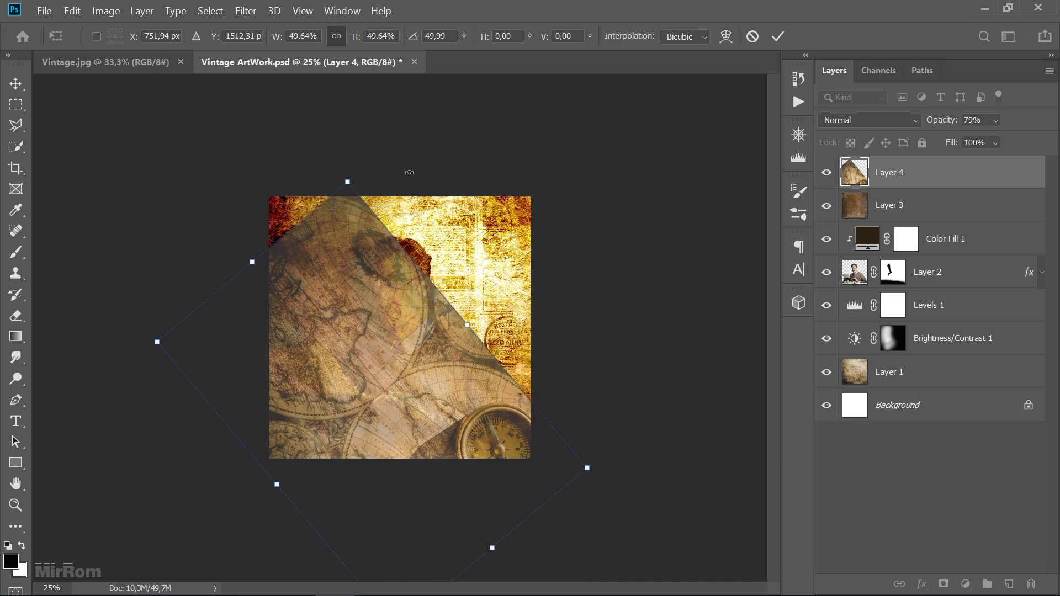
drag(409, 172, 410, 172)
click(778, 37)
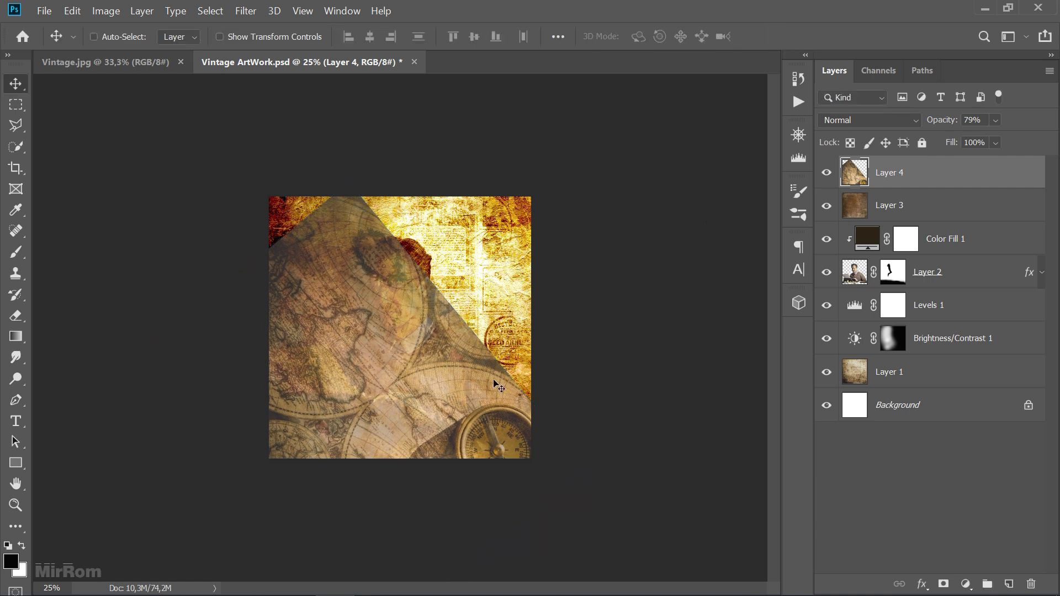
Blend the map Layer 4 in Lighten mode at 42% opacity and give it a layer mask
drag(935, 120, 946, 121)
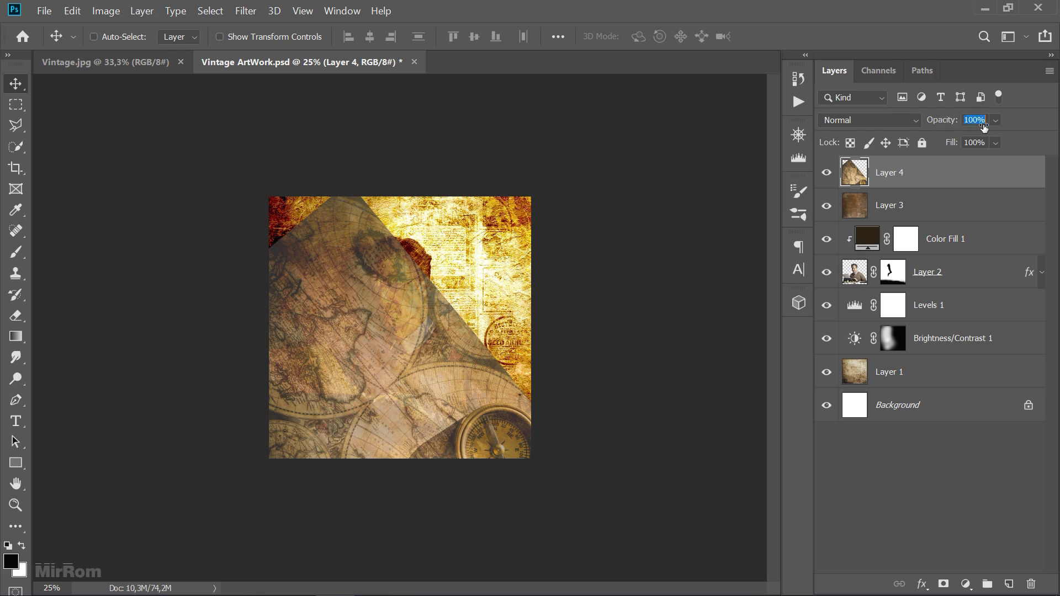
click(909, 120)
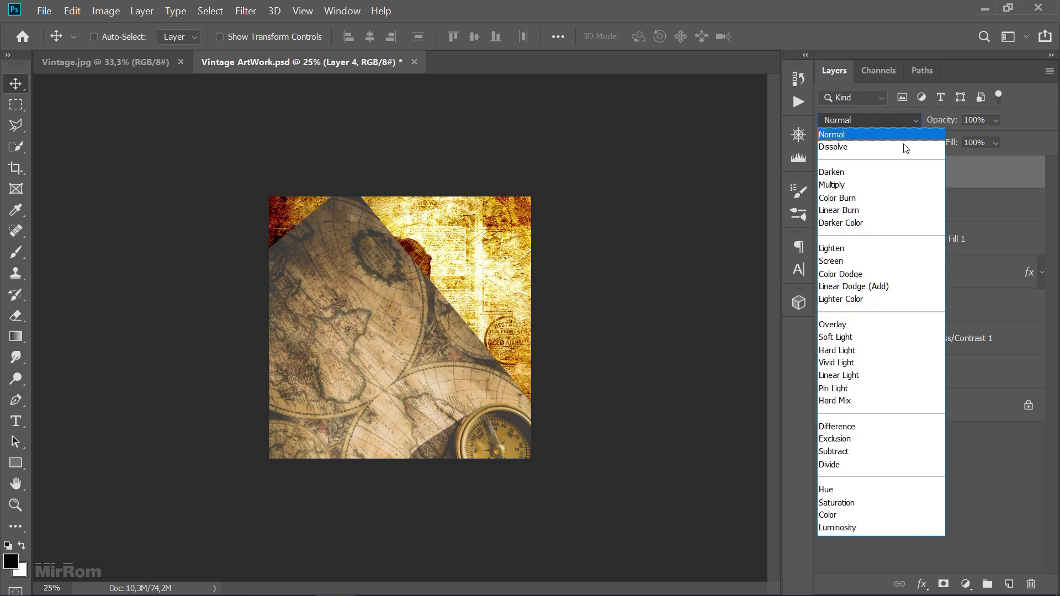
click(869, 253)
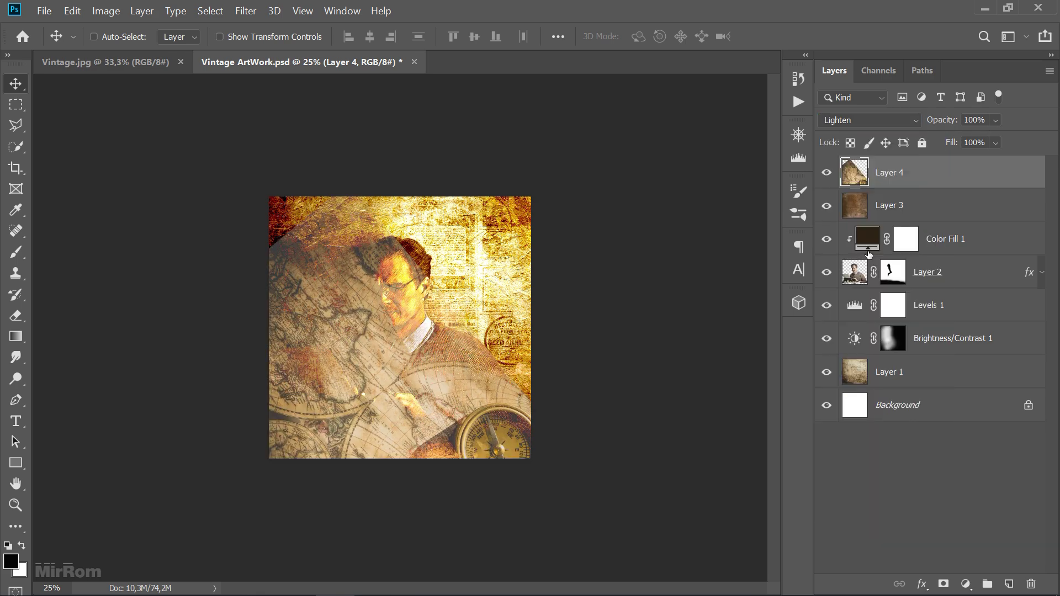
click(995, 120)
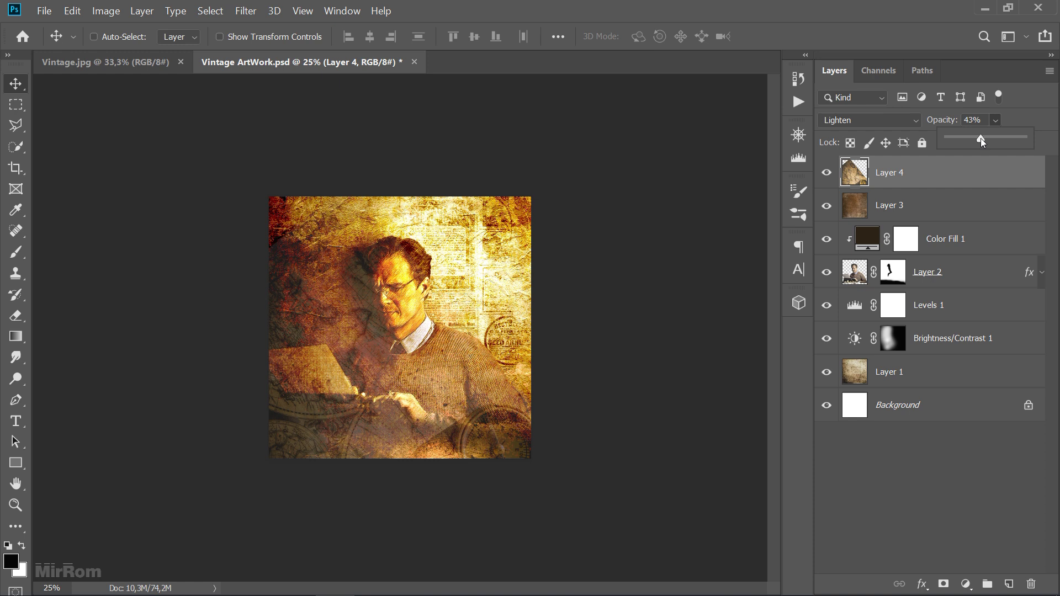
drag(979, 138, 980, 139)
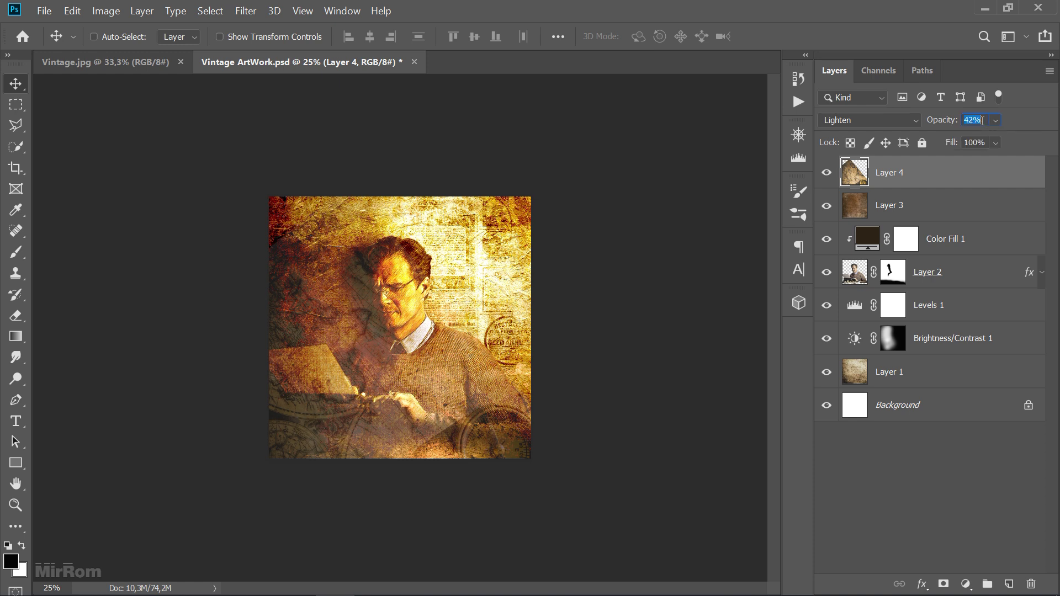
key(Return)
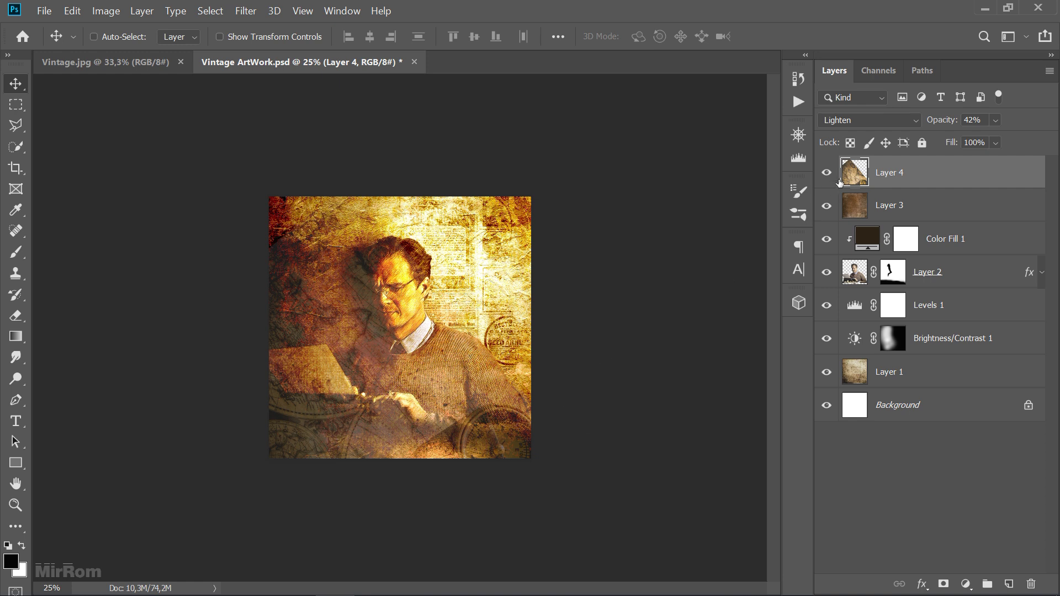
click(943, 585)
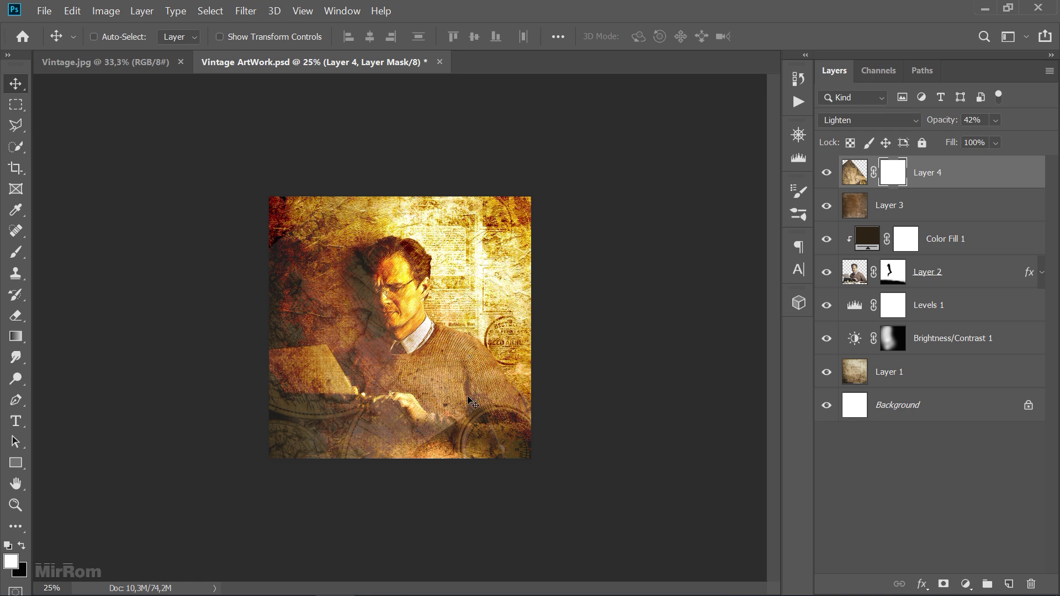
Paint the map's mask black at 100% opacity over the upper right, then bring up Vintage.jpg
key(b)
key(x)
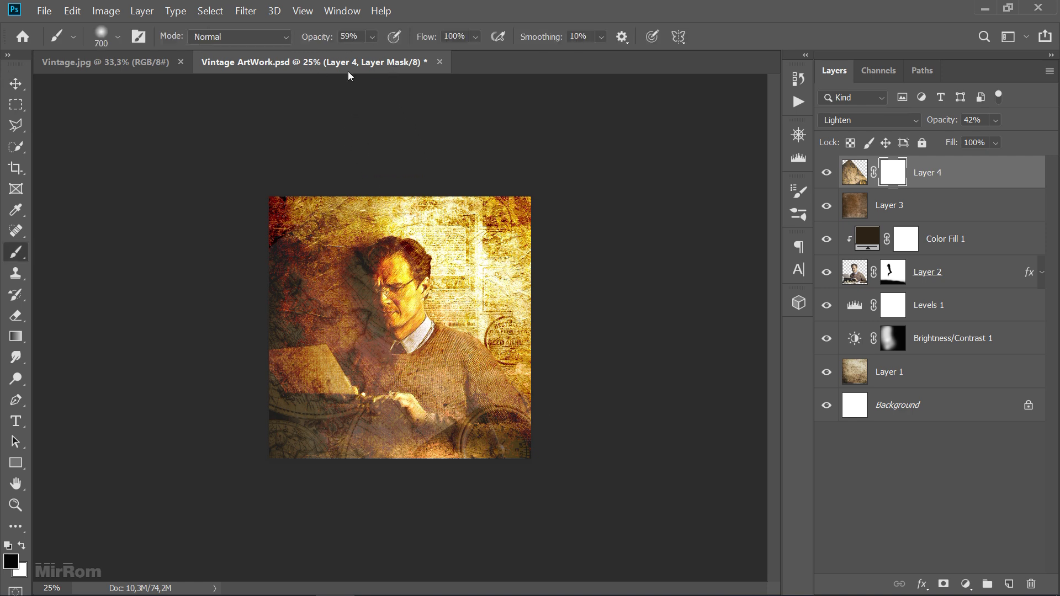
drag(313, 38, 405, 42)
drag(492, 306, 494, 300)
key(bracketright)
key(bracketright)
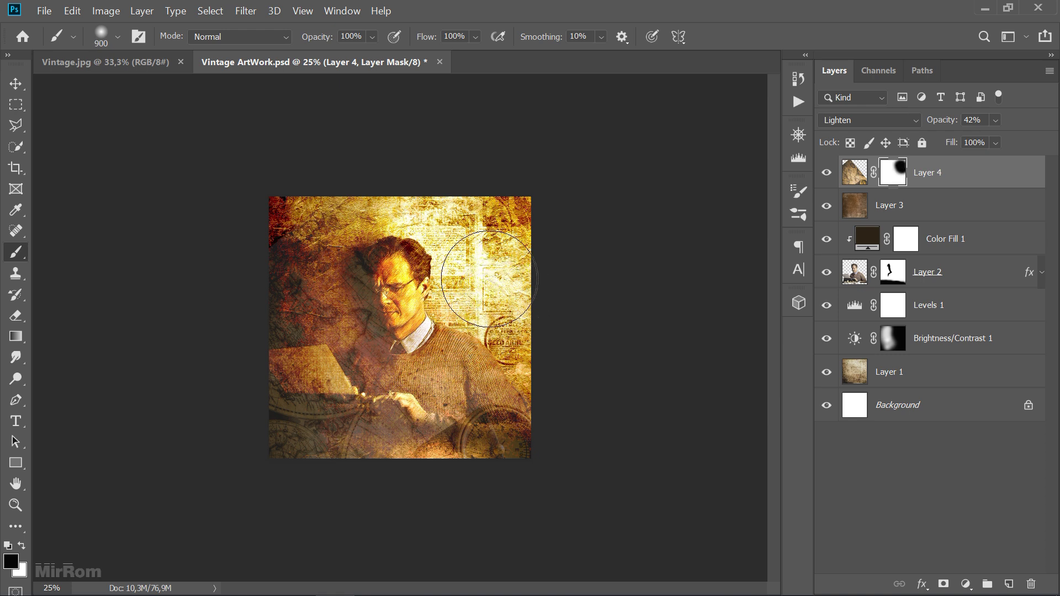
mouse_move(494, 299)
mouse_down()
mouse_move(485, 271)
mouse_move(468, 286)
mouse_move(473, 317)
mouse_up()
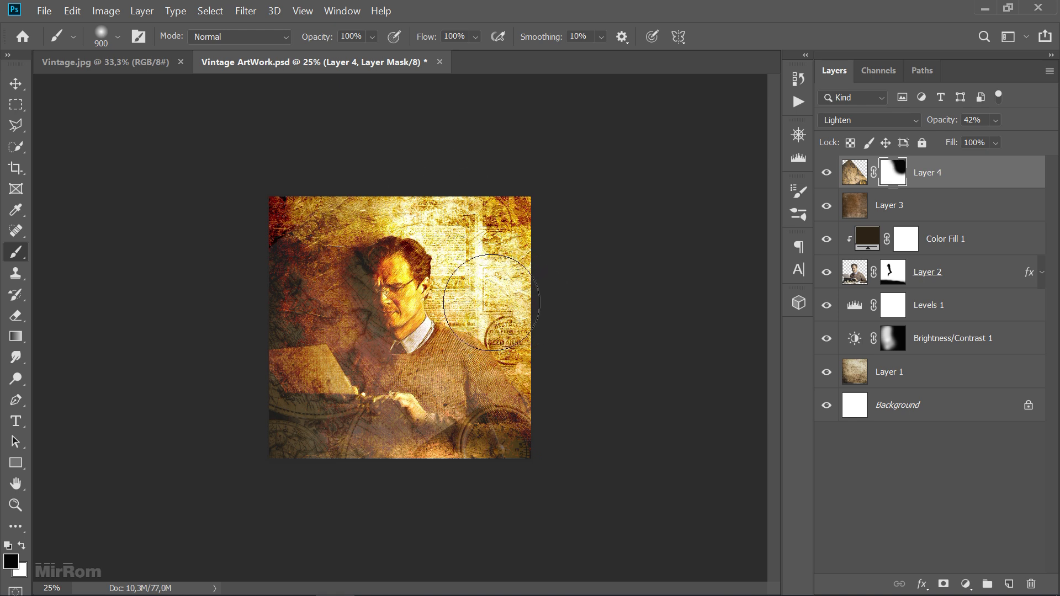
key(v)
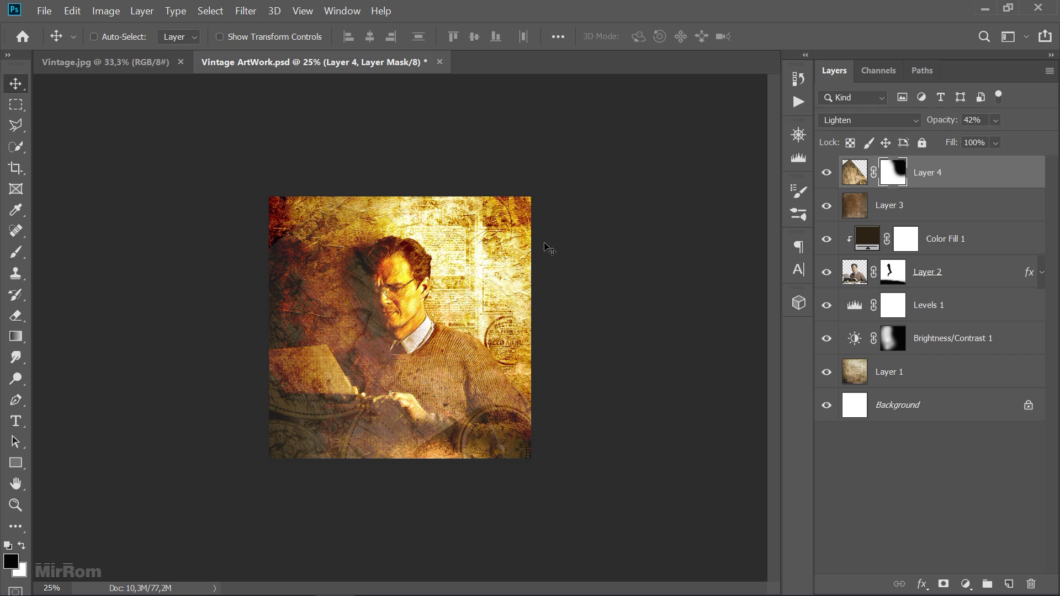
click(162, 65)
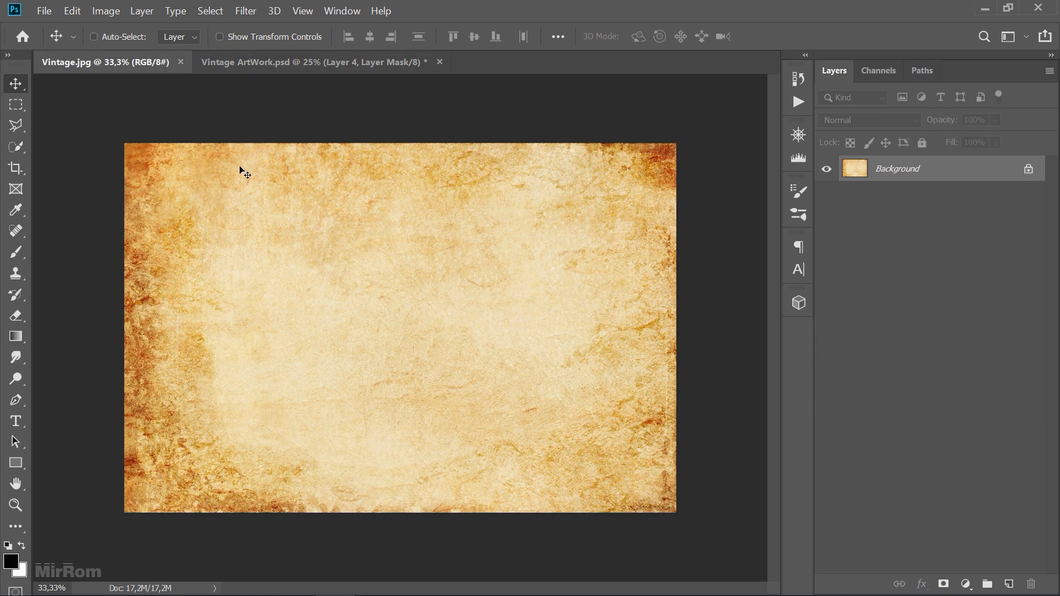
Drag the Vintage.jpg paper texture into the artwork as a new layer
click(246, 64)
drag(246, 64, 261, 154)
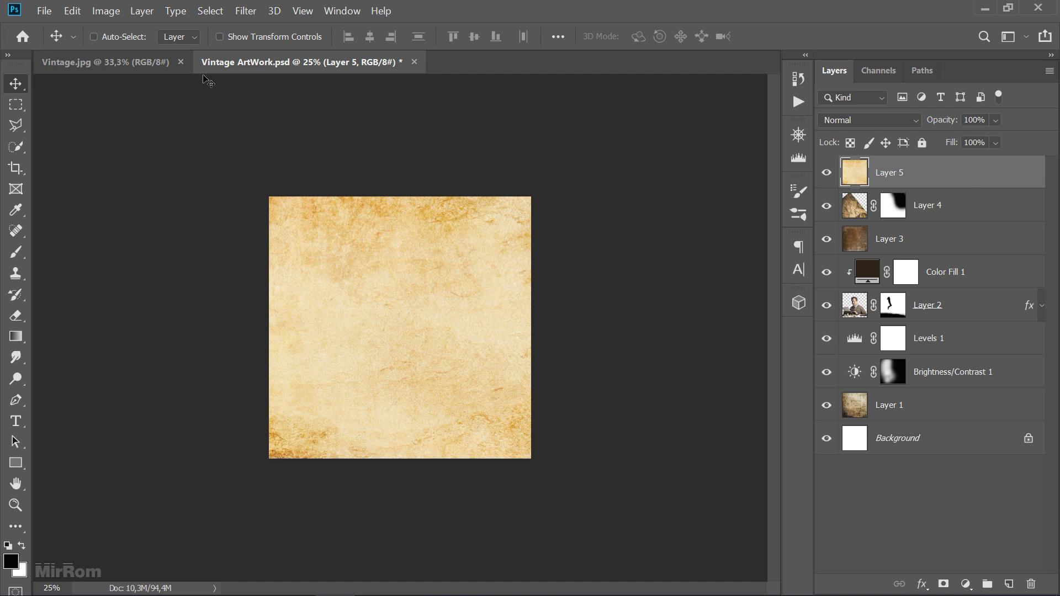
click(180, 61)
key(ctrl+minus)
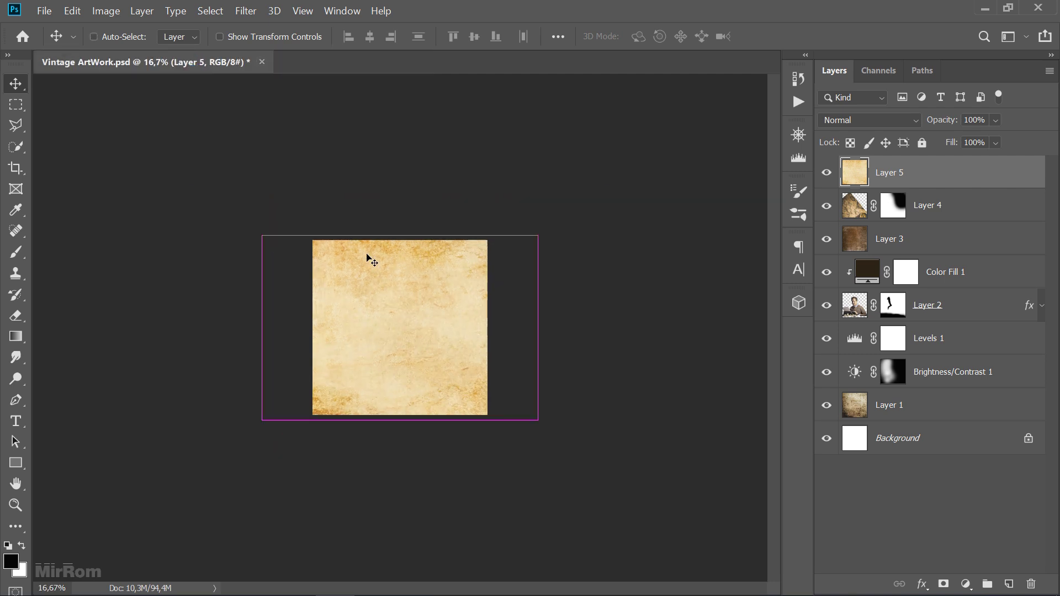
Flip the paper texture vertically, narrow it, and reposition it over the canvas
key(ctrl+t)
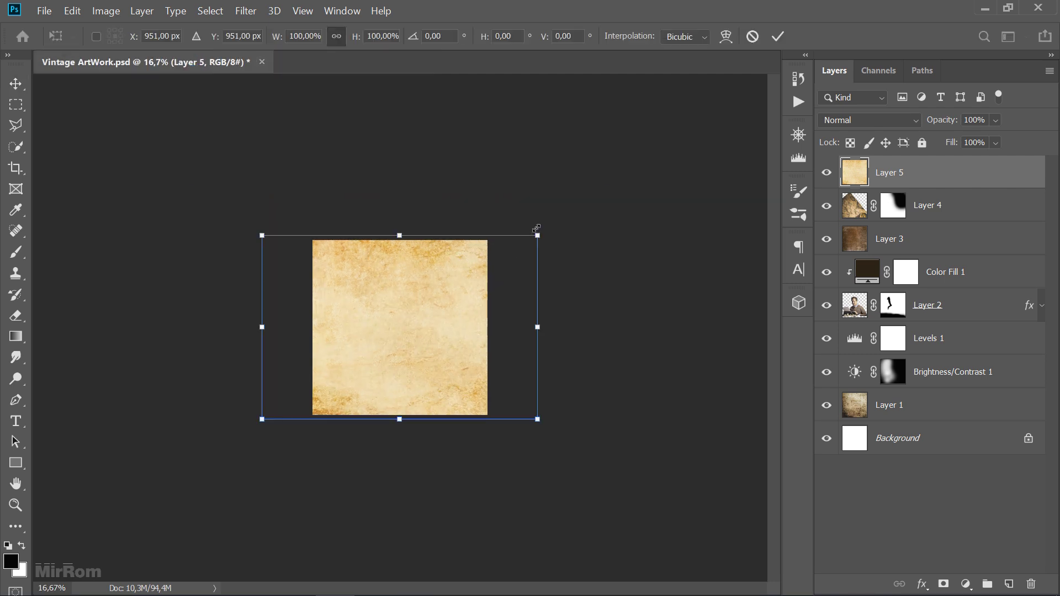
drag(312, 343, 352, 345)
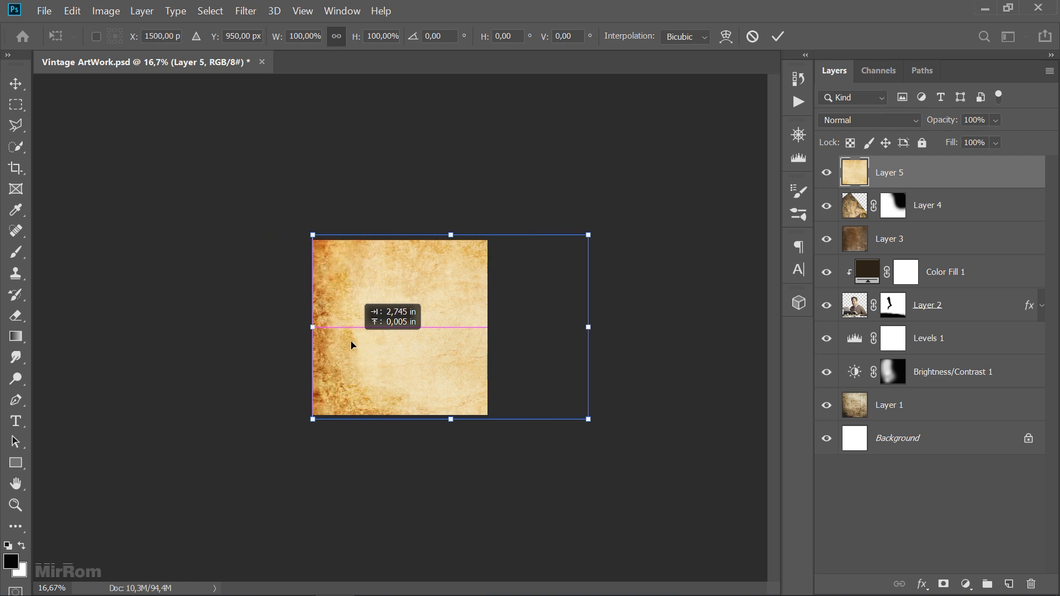
right_click(394, 329)
click(426, 544)
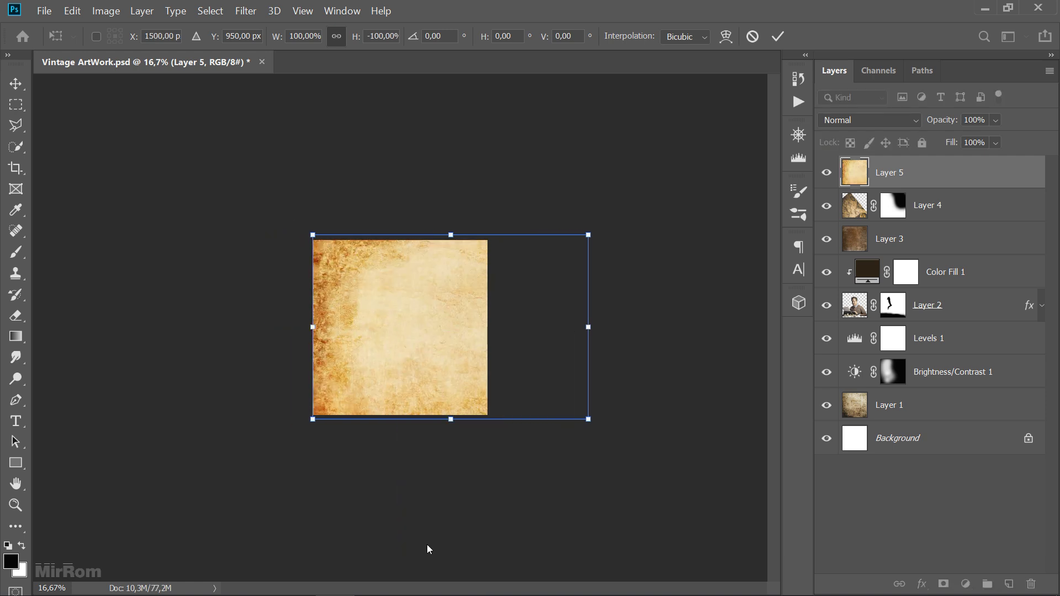
drag(437, 314, 430, 314)
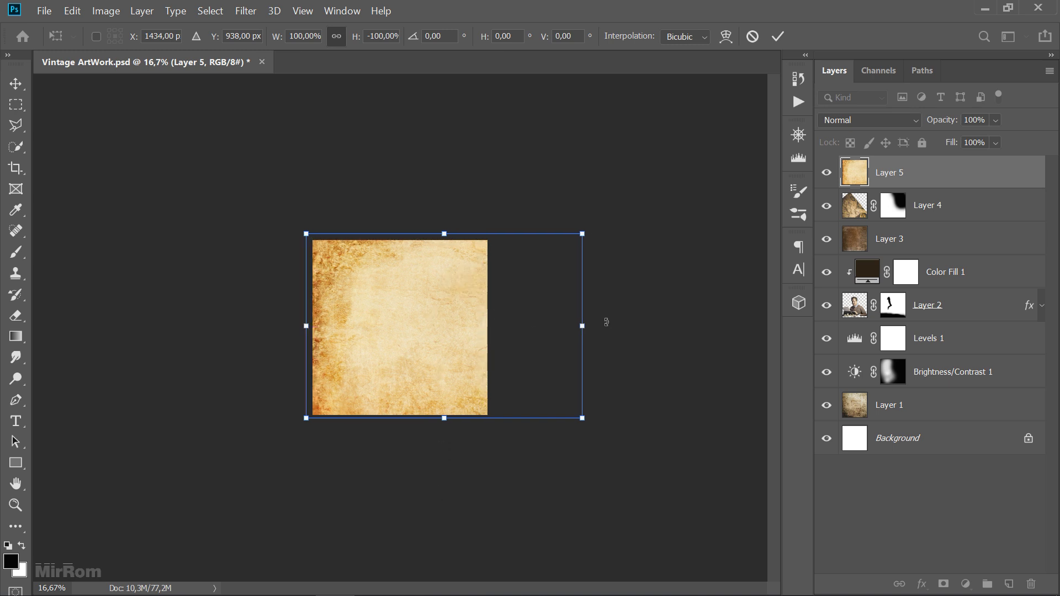
drag(586, 325, 533, 327)
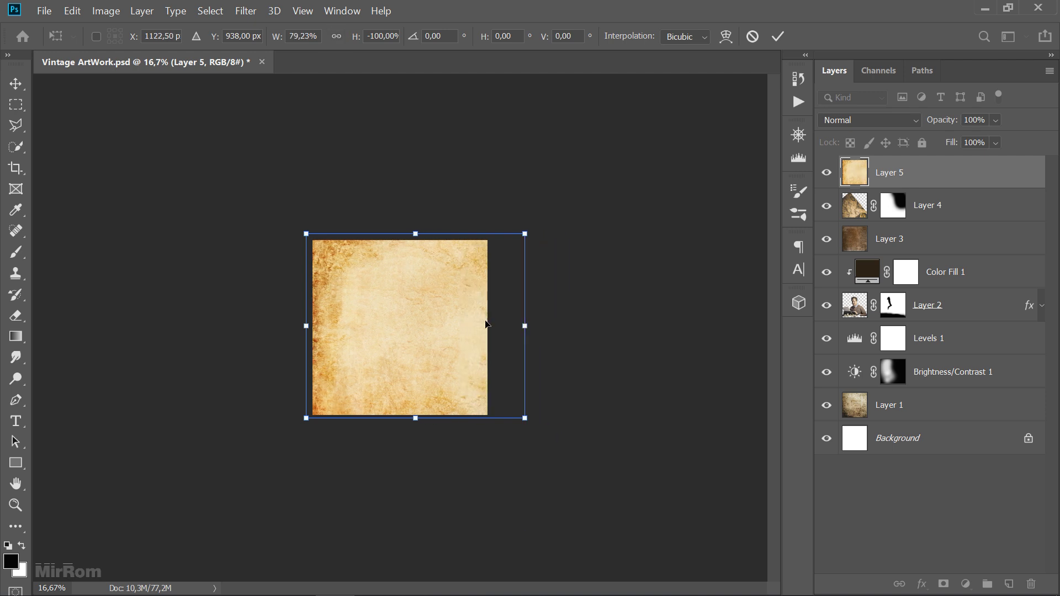
key(Down)
key(Down)
key(Down)
key(Down)
key(Down)
key(Down)
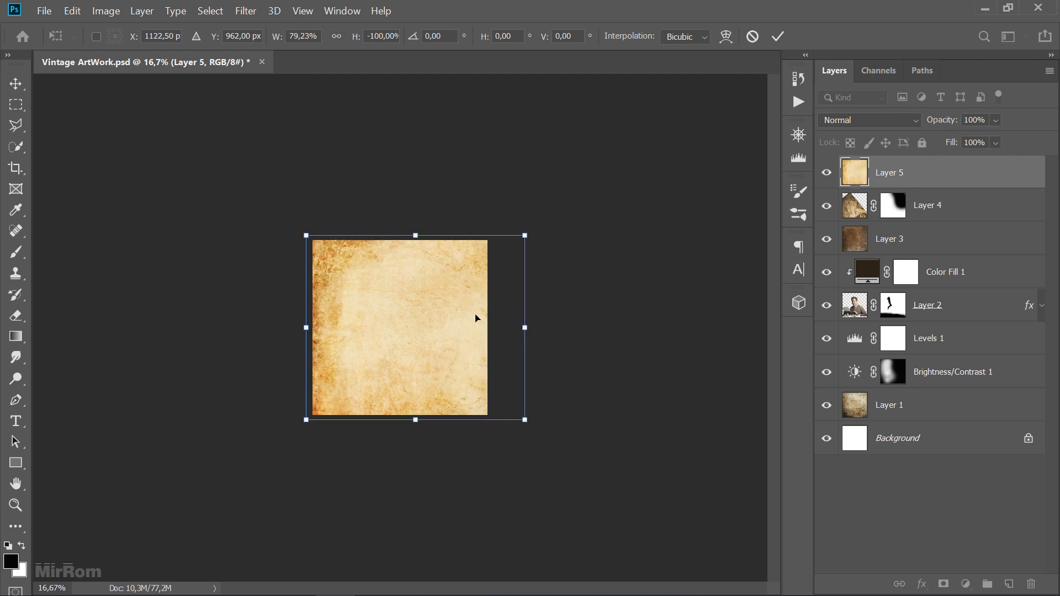
key(Down)
key(Down)
key(Down)
key(Return)
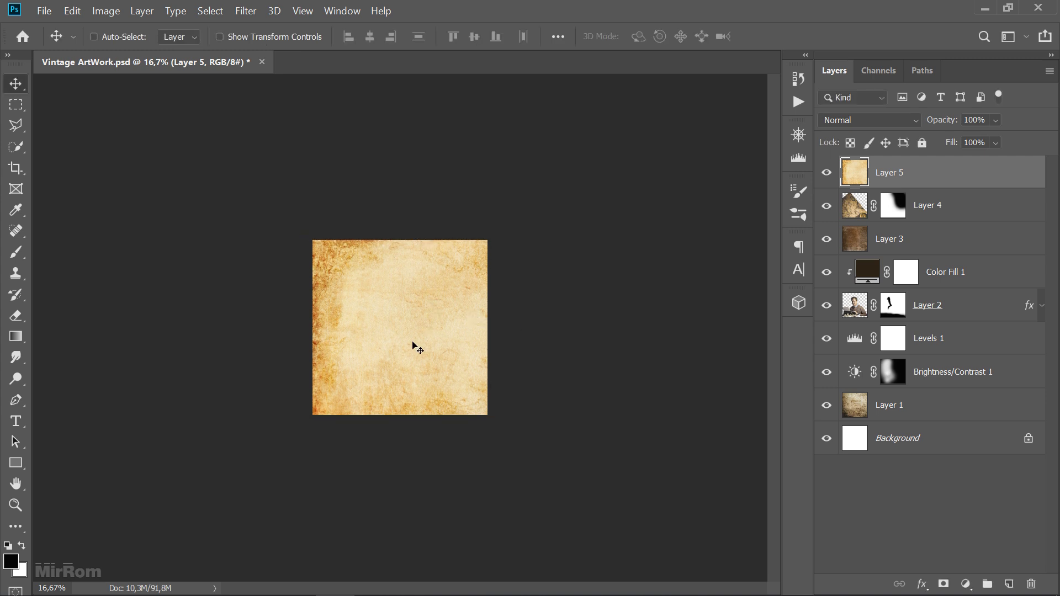
Set paper texture Layer 5 to Multiply, inspect the blend, and target Layer 4's mask
click(857, 121)
click(855, 183)
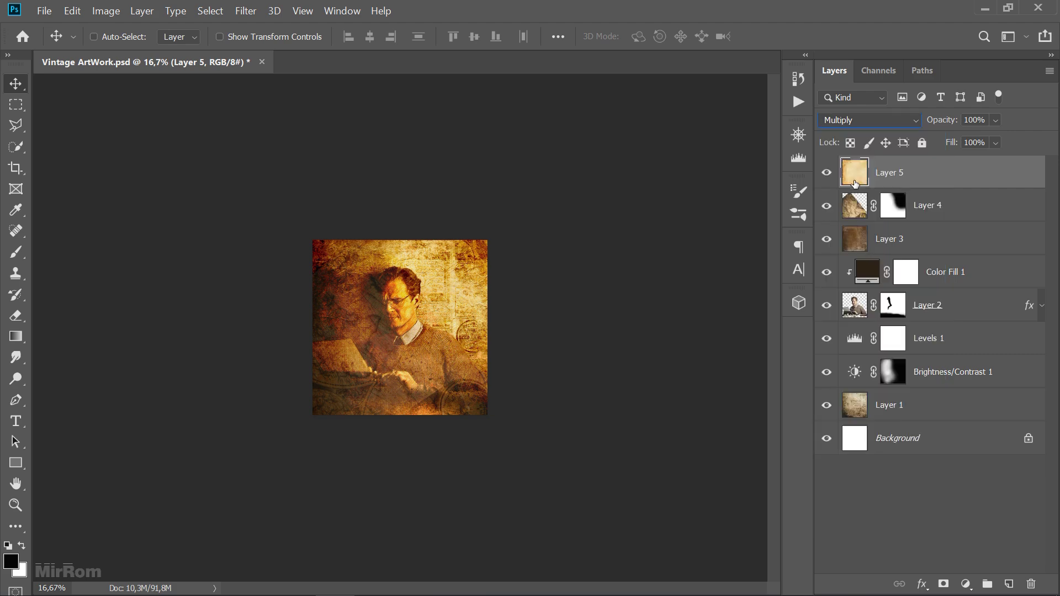
key(ctrl+plus)
key(ctrl+plus)
key(ctrl)
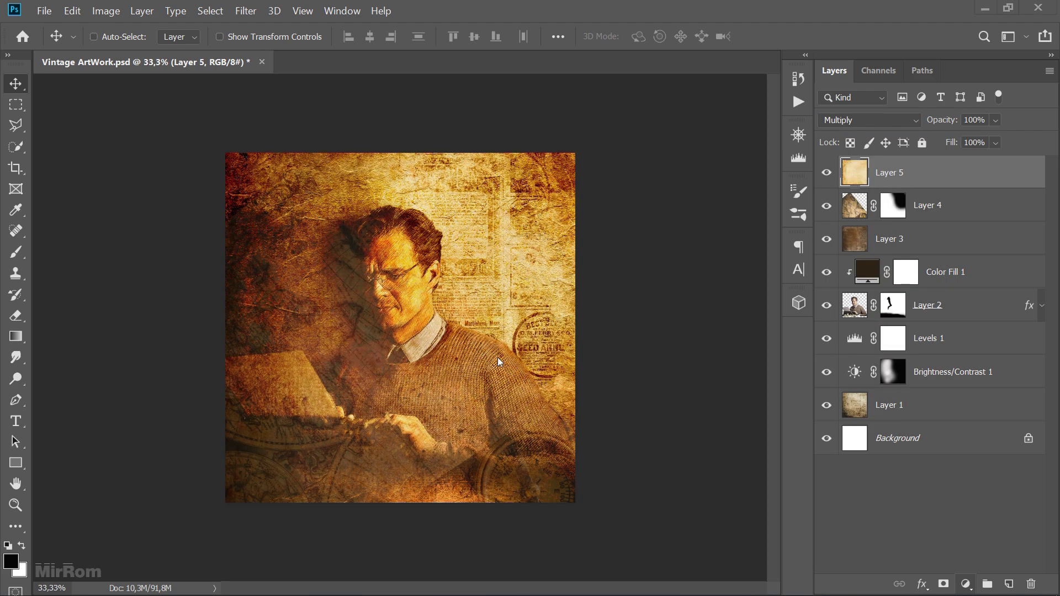
key(ctrl+minus)
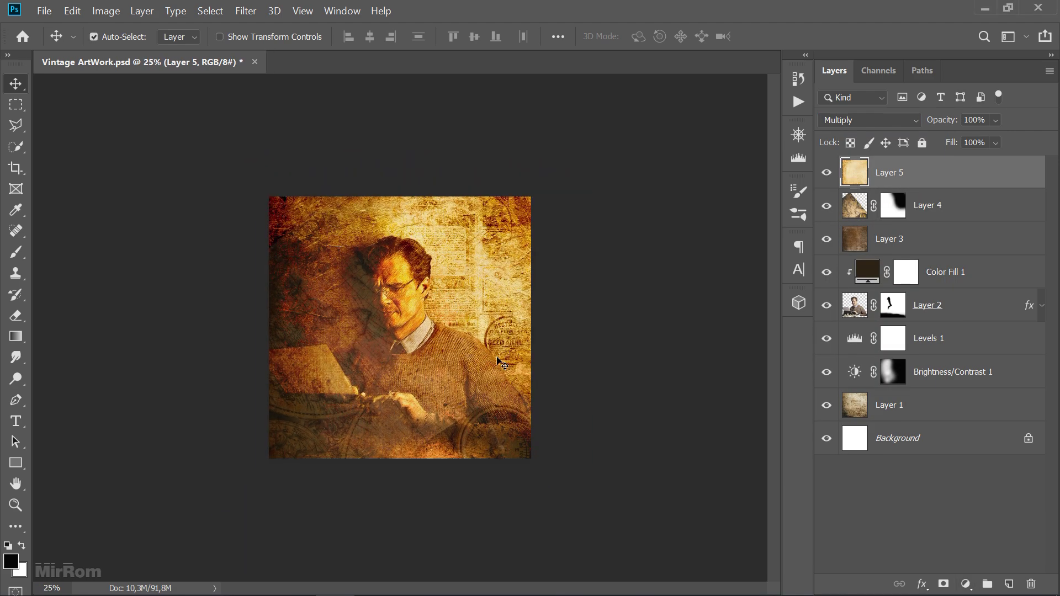
key(ctrl+plus)
key(ctrl+plus)
key(ctrl+minus)
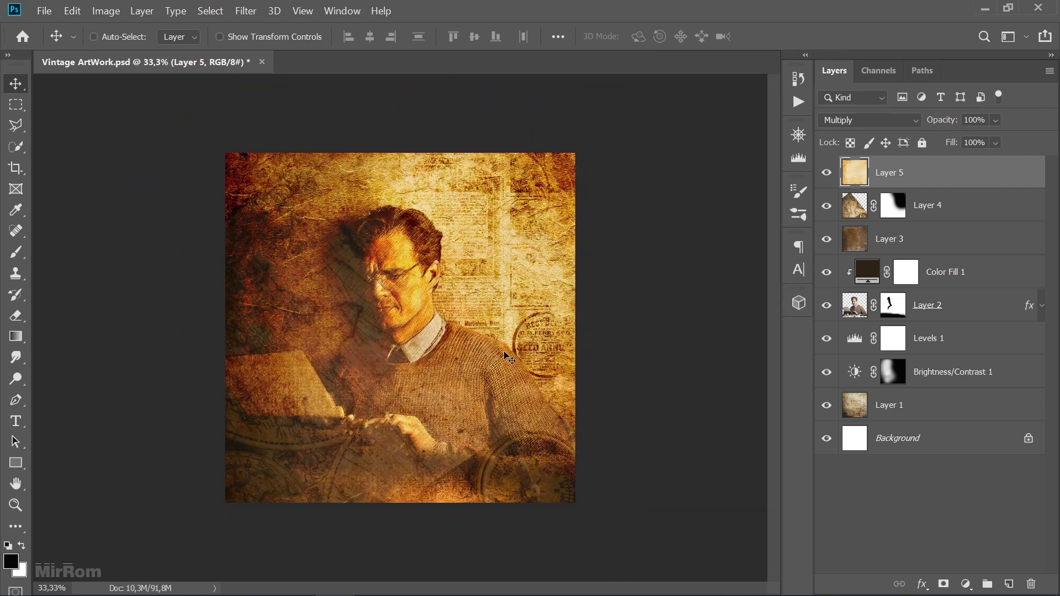
click(886, 205)
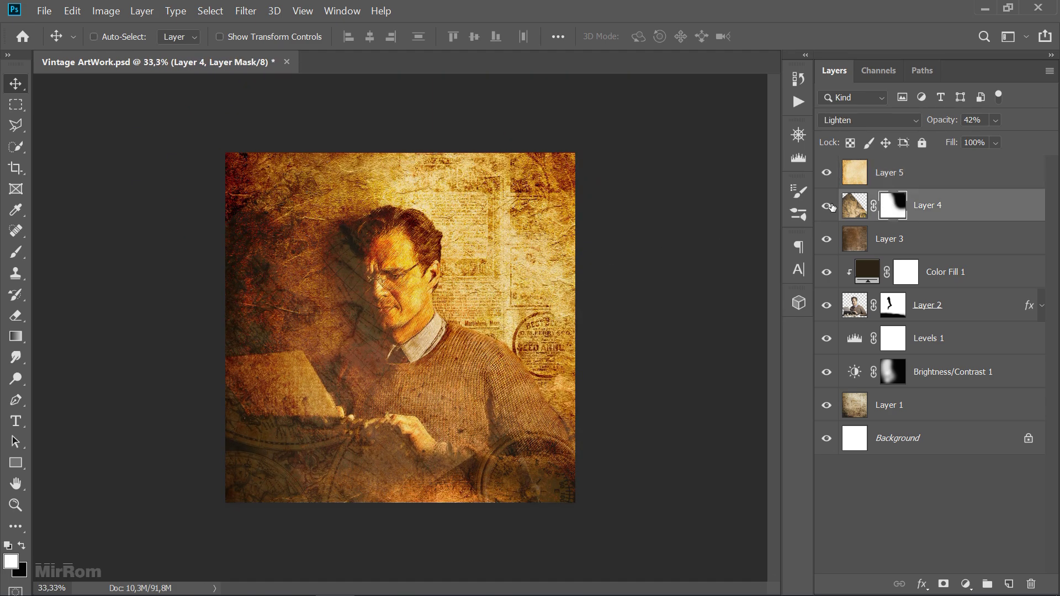
Paint black on Layer 4's mask over the man's face, then reselect Layer 5
key(b)
key(x)
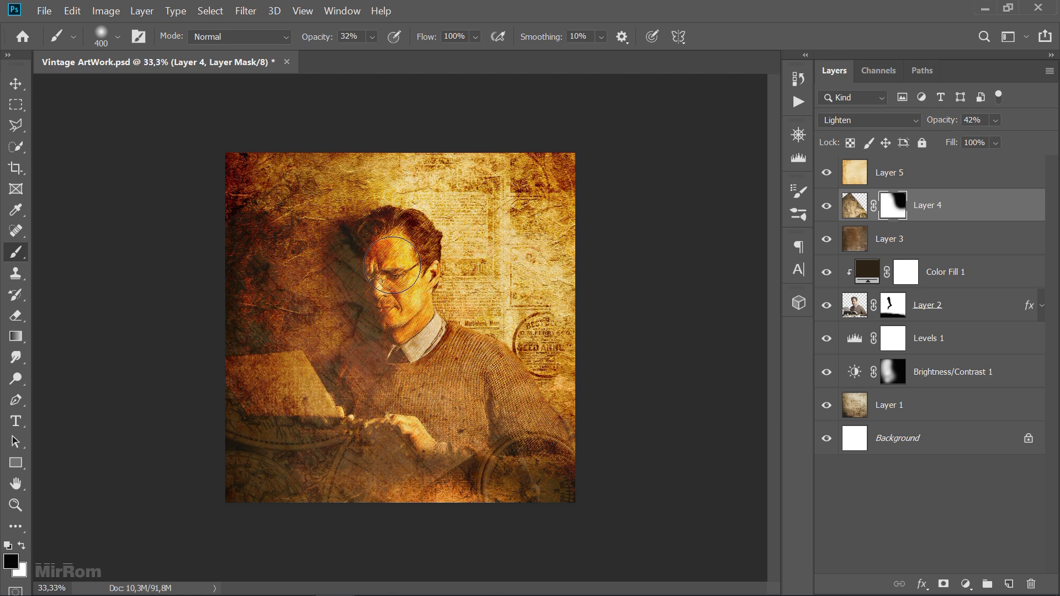
mouse_move(382, 240)
mouse_down()
mouse_move(378, 272)
mouse_move(412, 237)
mouse_move(425, 317)
mouse_move(402, 310)
mouse_move(452, 370)
mouse_move(450, 351)
mouse_move(536, 386)
mouse_up()
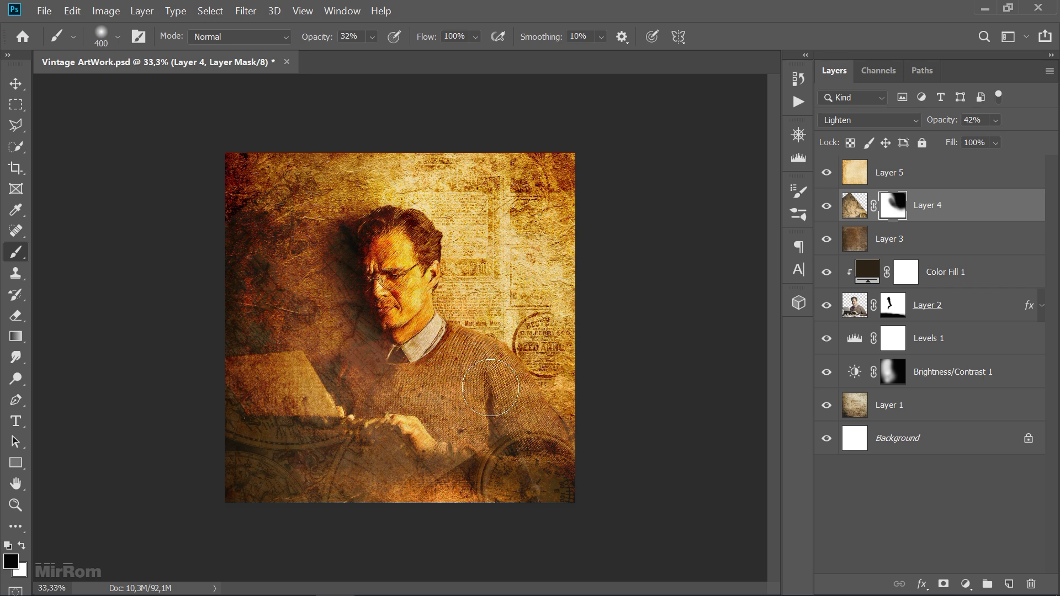
key(v)
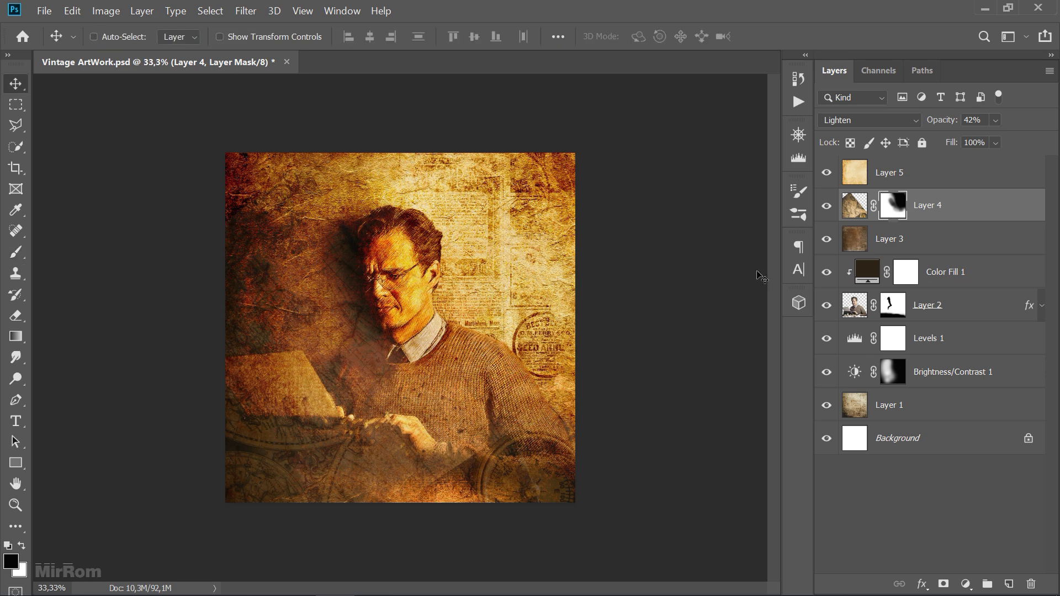
click(884, 178)
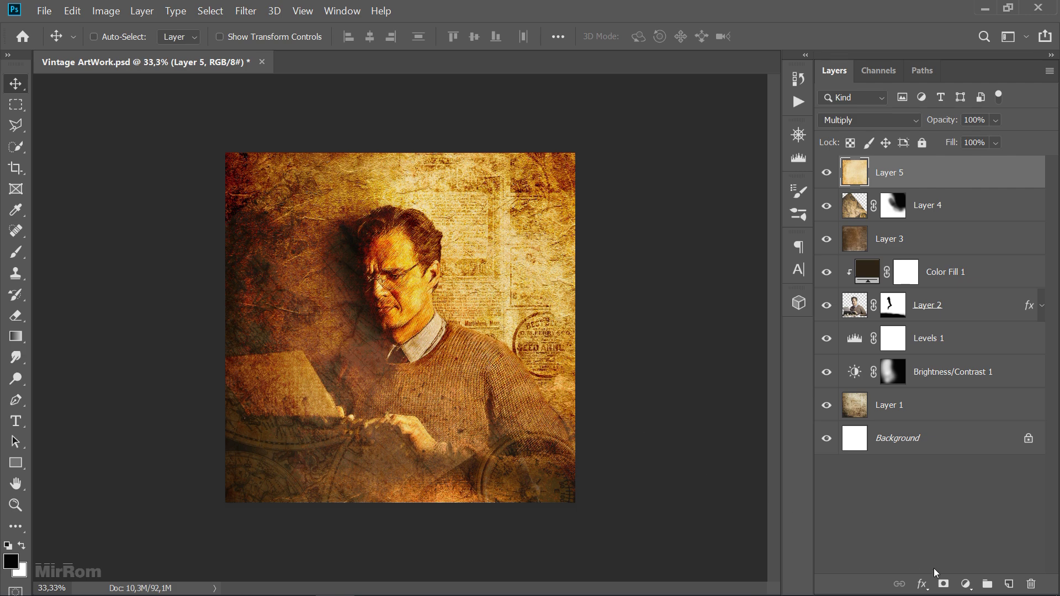
Add a Vibrance adjustment clipped to Layer 5 with vibrance -82 and saturation -37
click(966, 584)
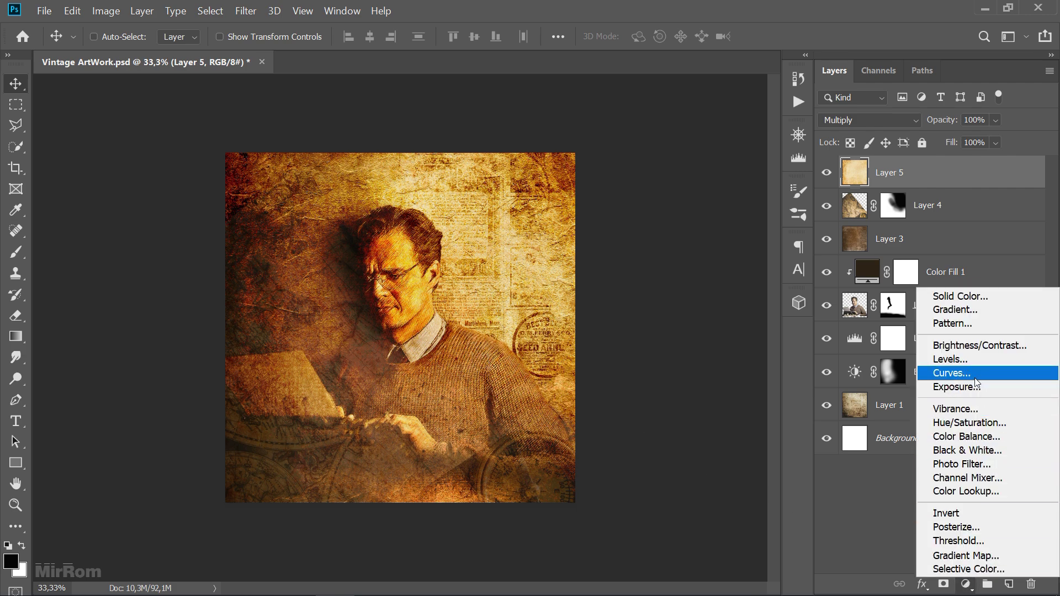
click(955, 409)
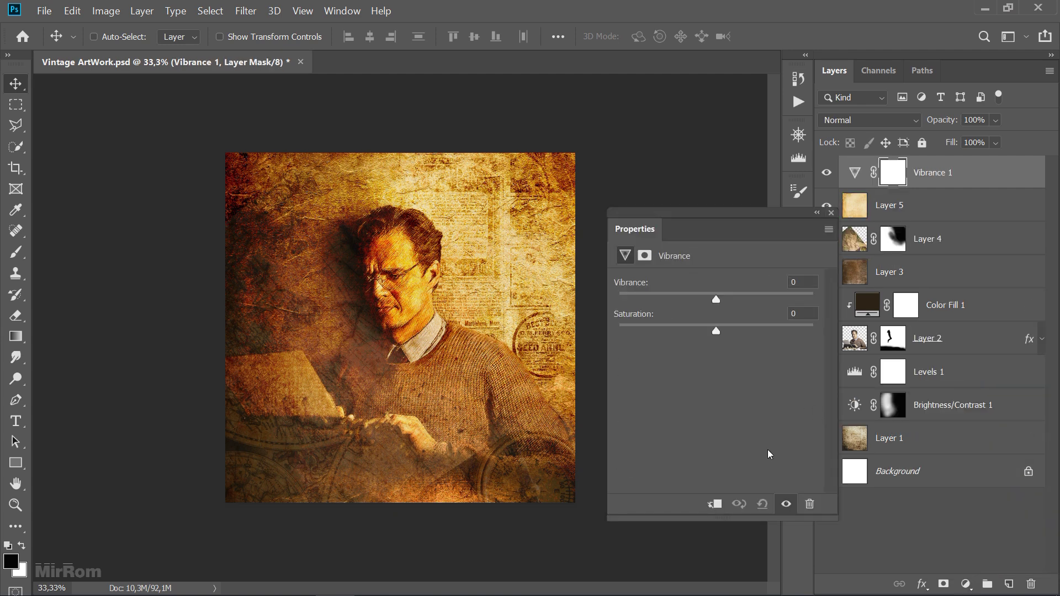
click(718, 504)
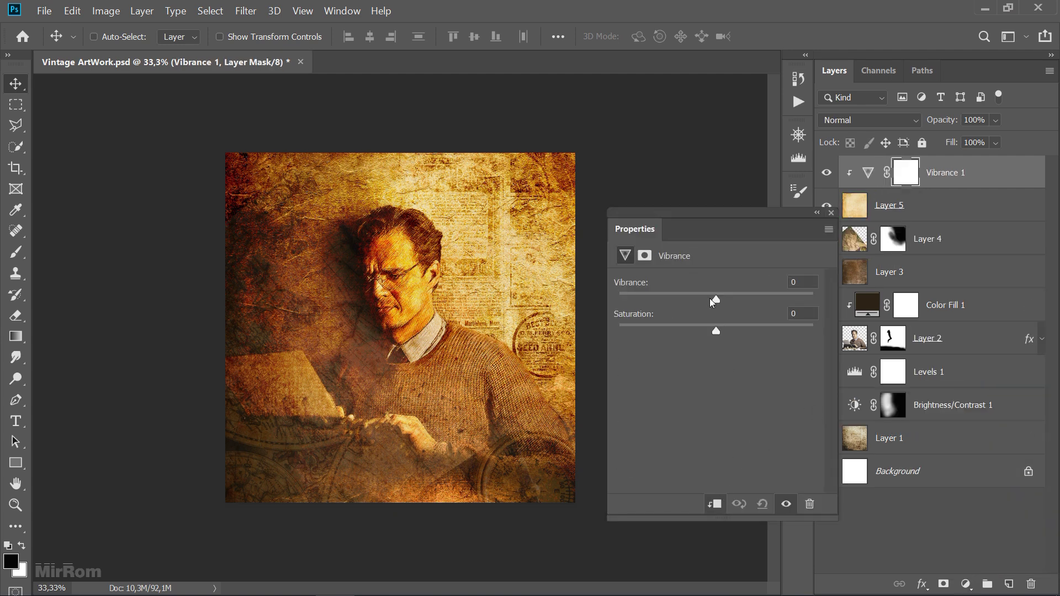
drag(710, 300, 638, 303)
drag(677, 329, 678, 329)
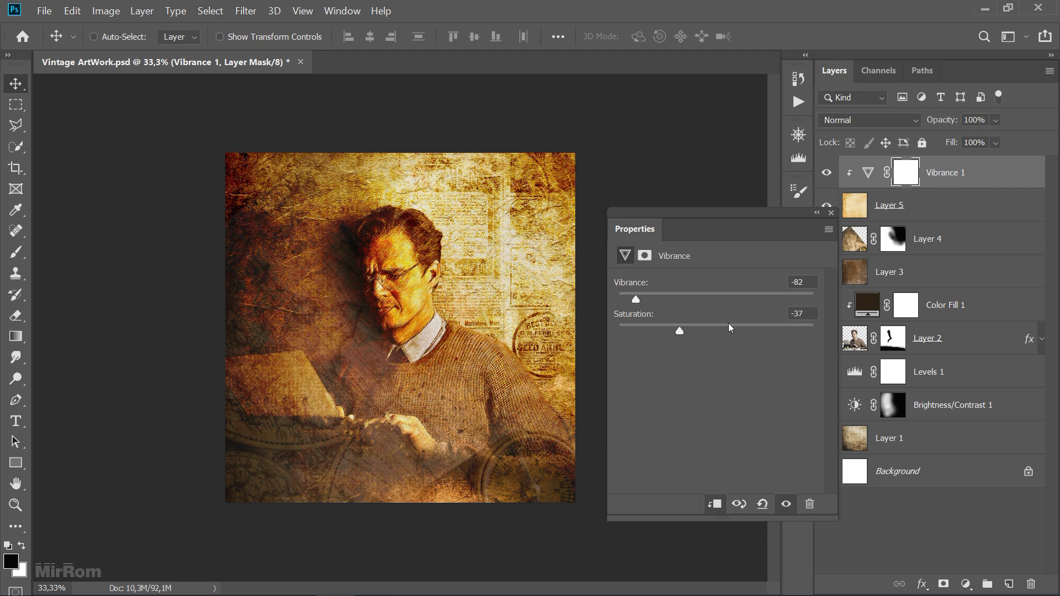
click(831, 214)
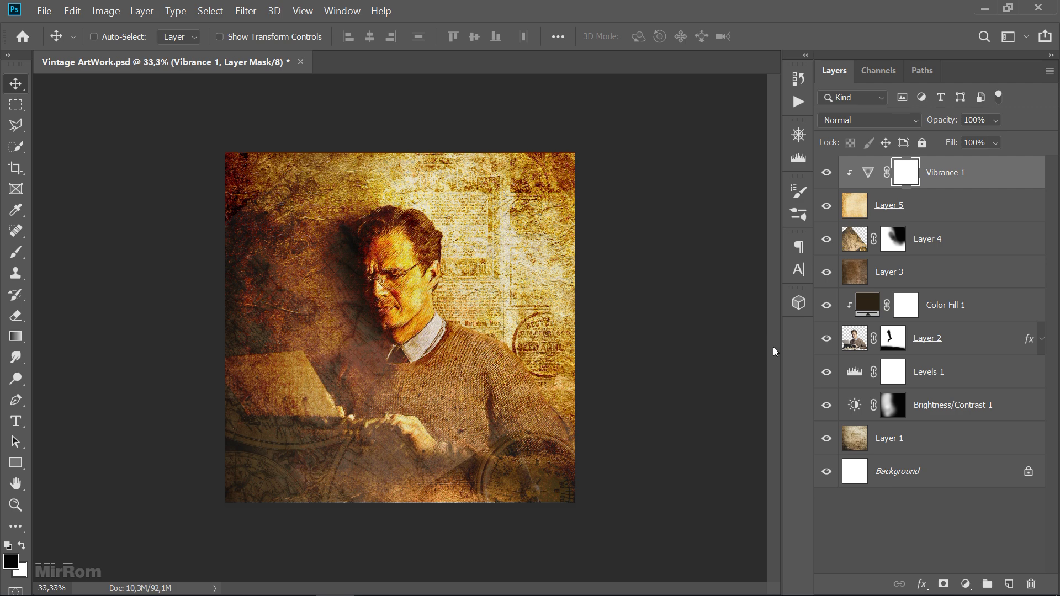
click(965, 584)
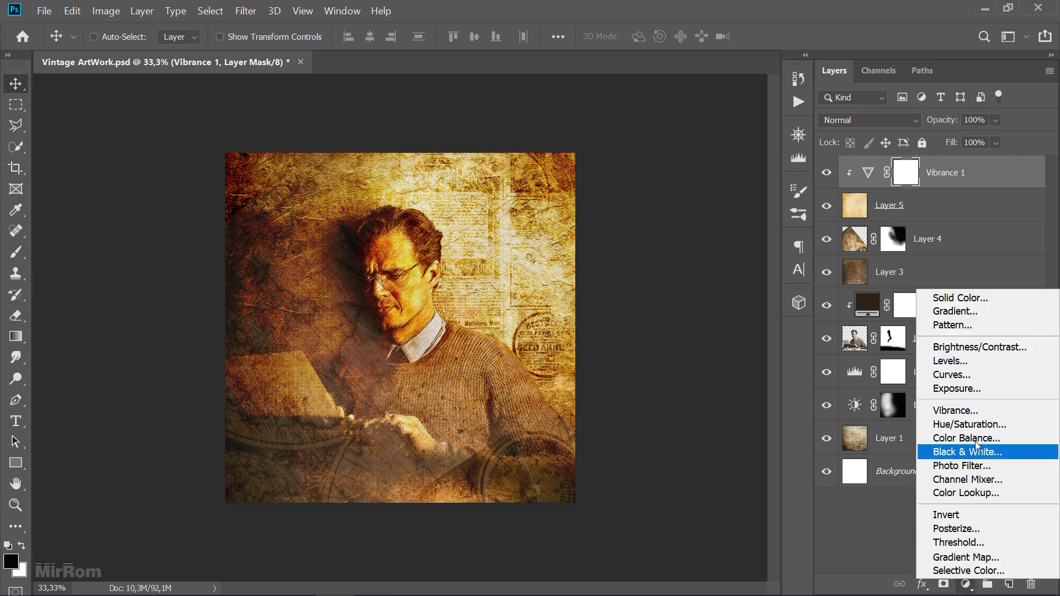
Add a brightening Curves adjustment on top and invert its mask to hide the effect
click(974, 377)
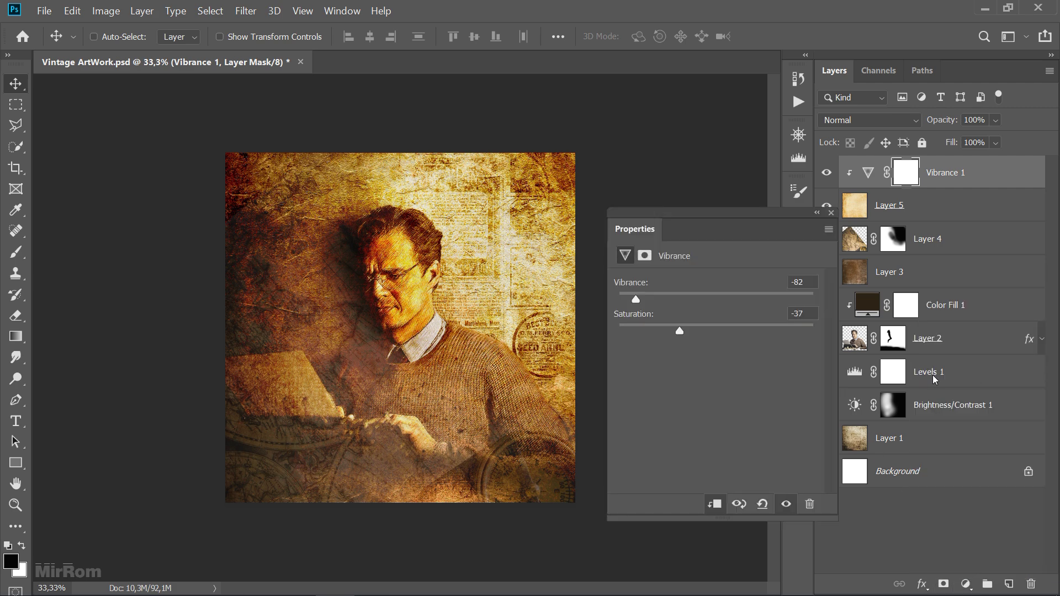
click(733, 399)
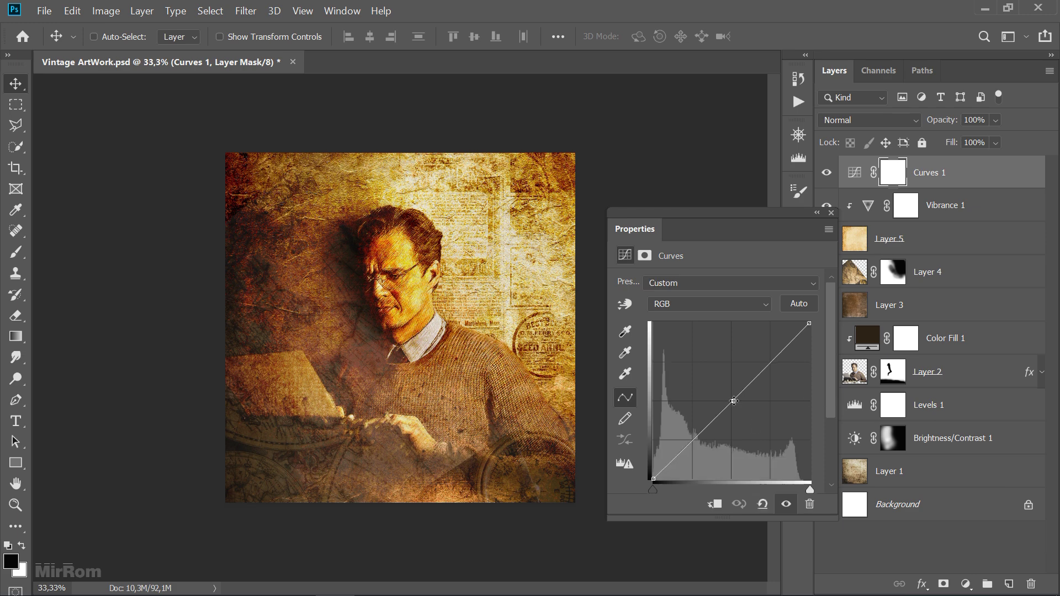
drag(729, 390, 720, 385)
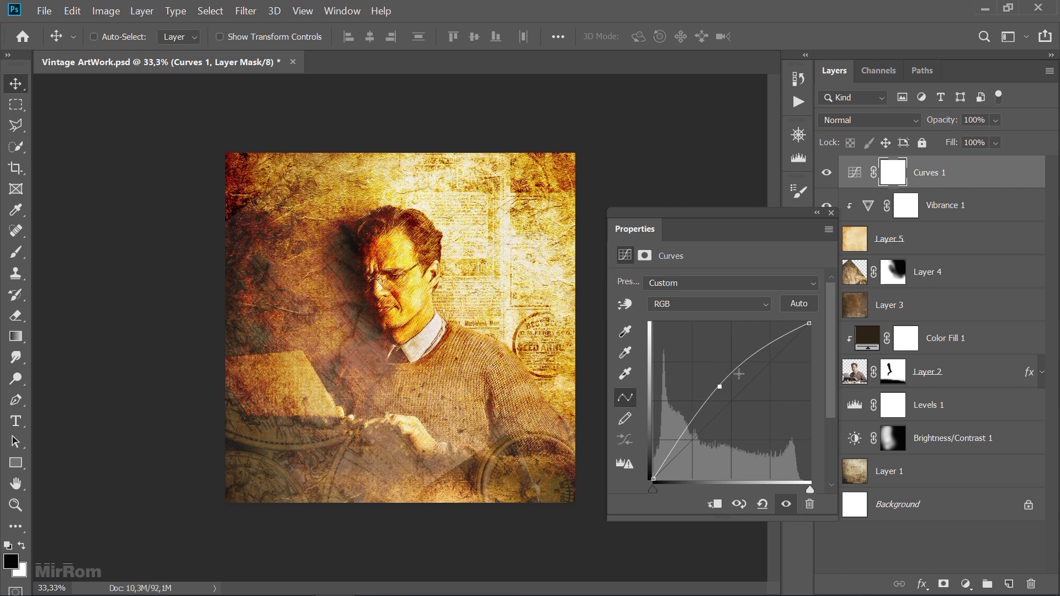
drag(809, 323, 798, 322)
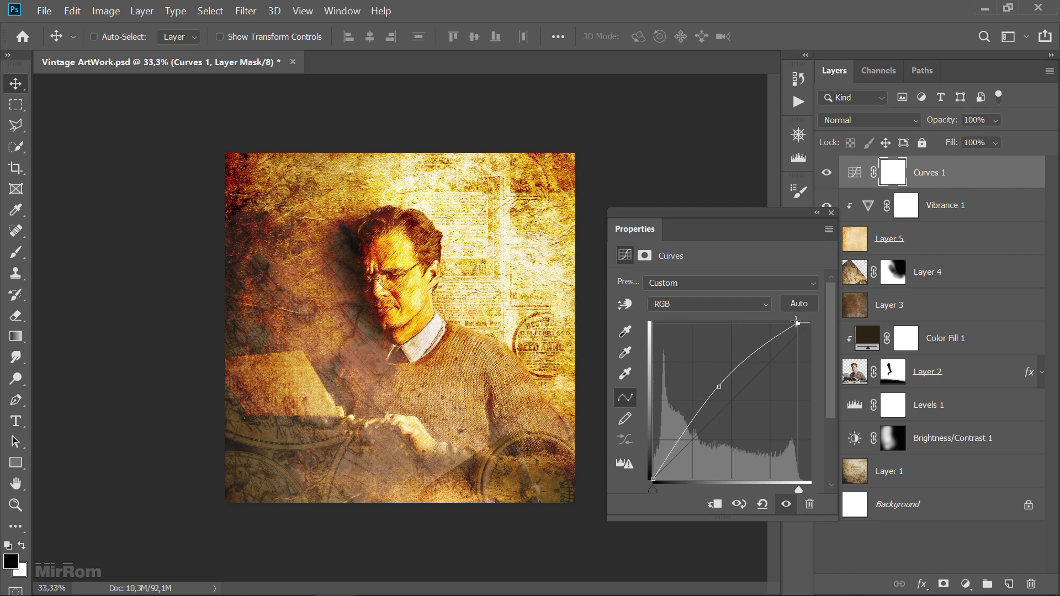
click(831, 213)
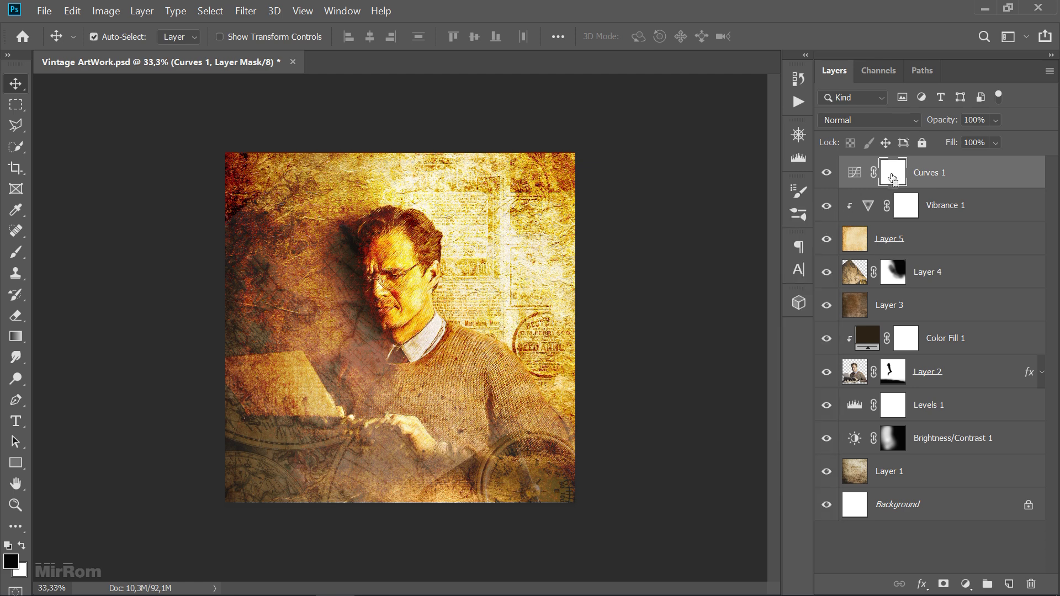
key(ctrl+i)
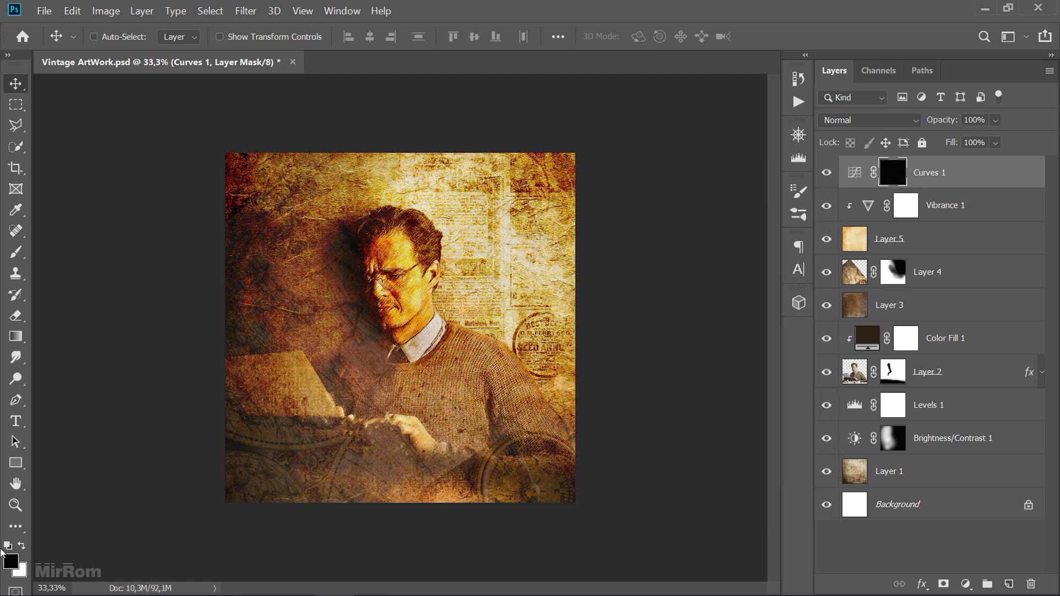
Paint white at 100% opacity beside the man's head and unlink the Curves 1 mask
click(23, 546)
key(b)
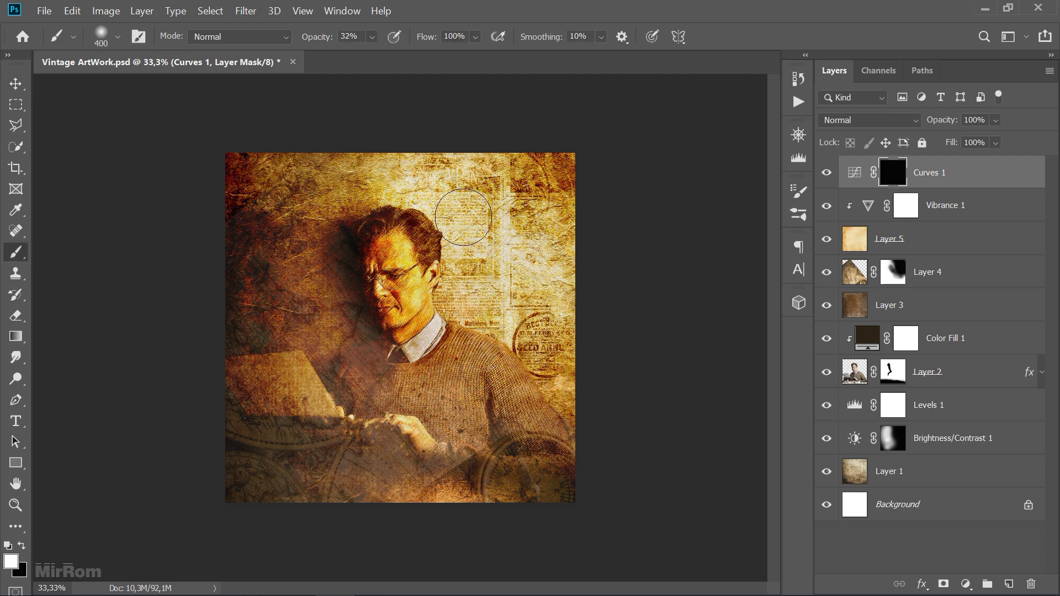
click(316, 38)
drag(317, 38, 395, 39)
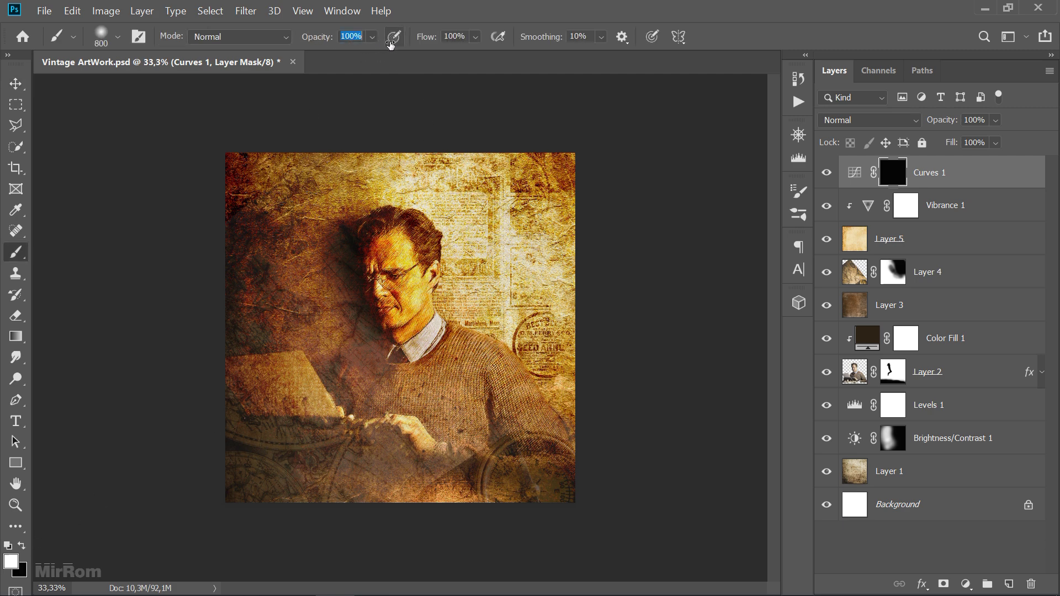
click(469, 280)
key(v)
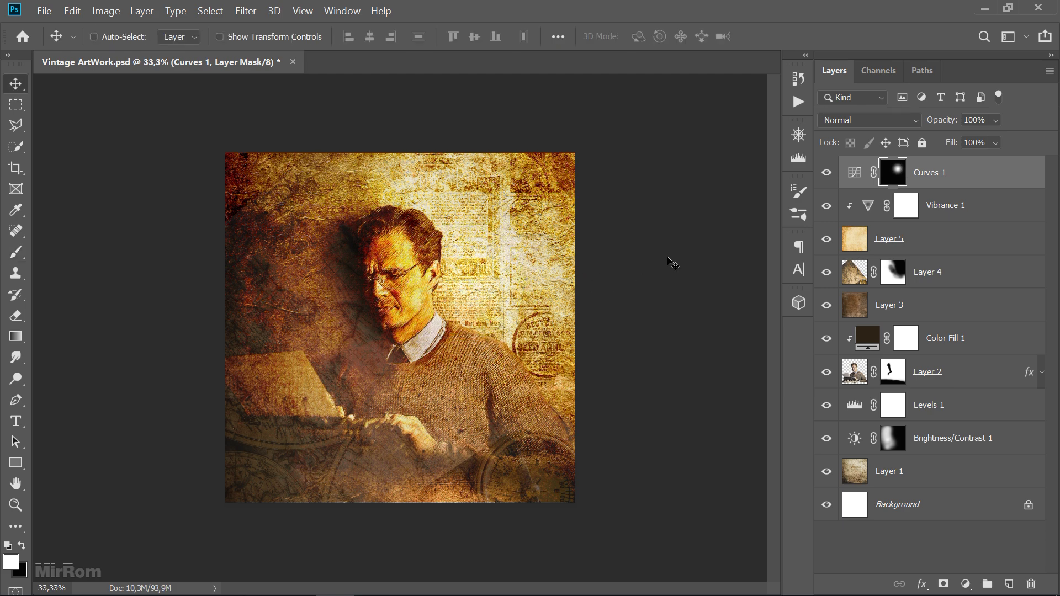
click(875, 173)
Scale the Curves 1 mask's light spot to about 144% and shift it up-right over the man
key(ctrl+t)
drag(579, 164, 648, 91)
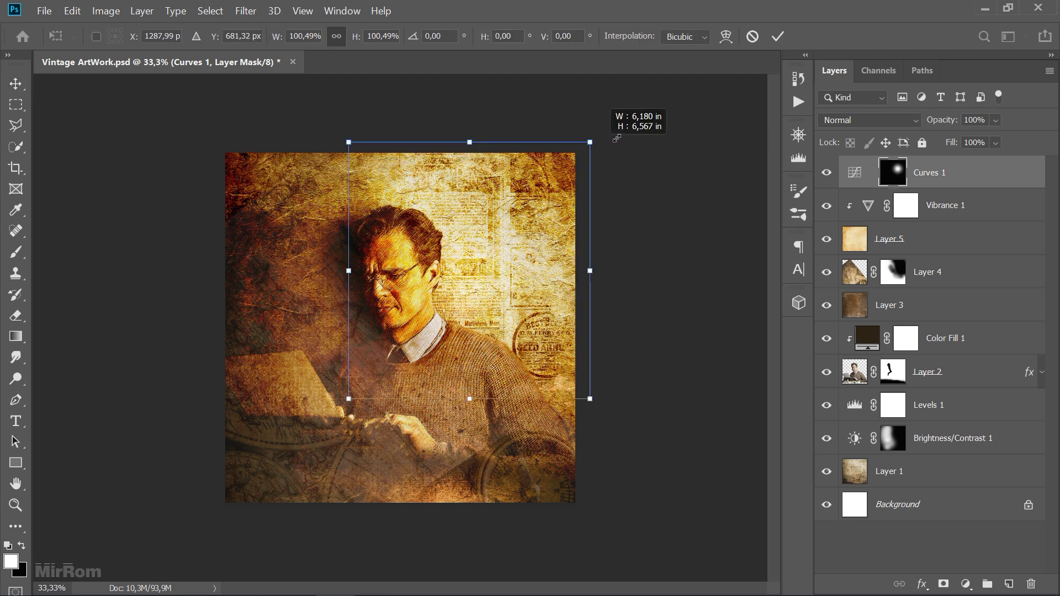
drag(573, 216, 530, 248)
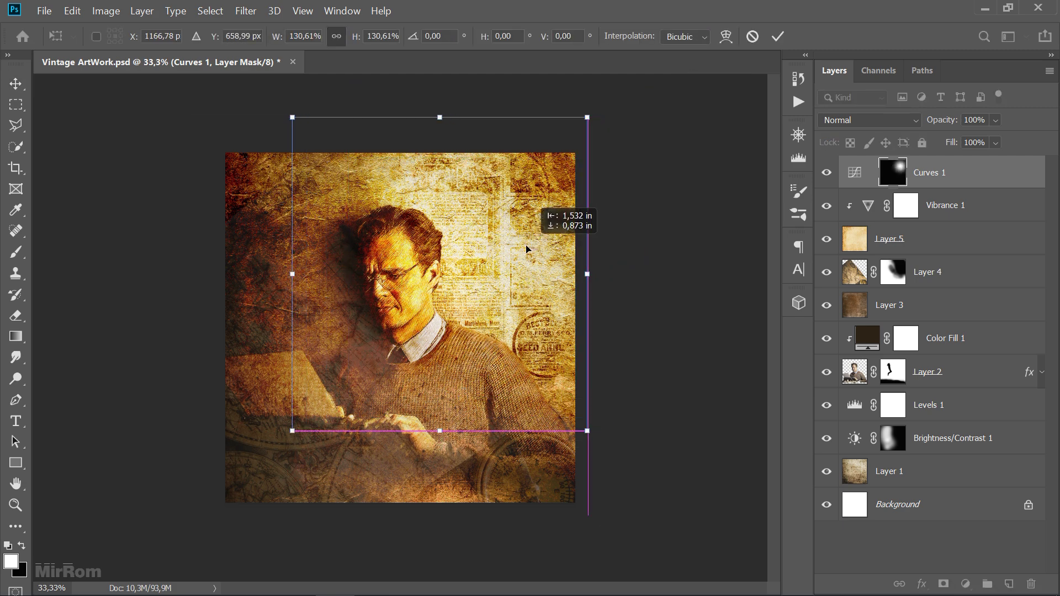
drag(586, 431, 614, 456)
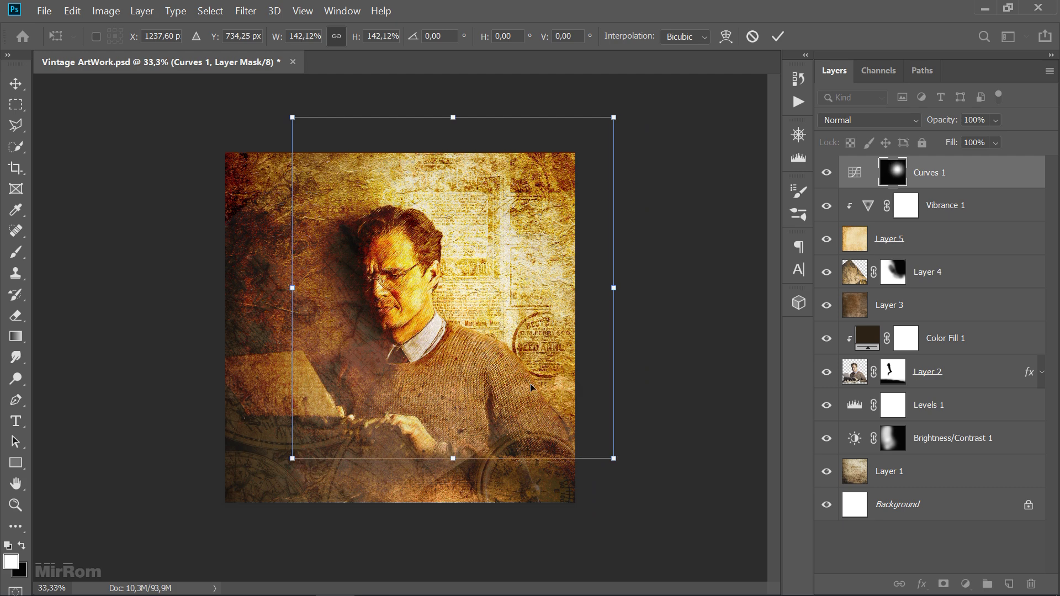
mouse_move(530, 383)
mouse_down()
mouse_move(546, 377)
mouse_move(528, 346)
mouse_up()
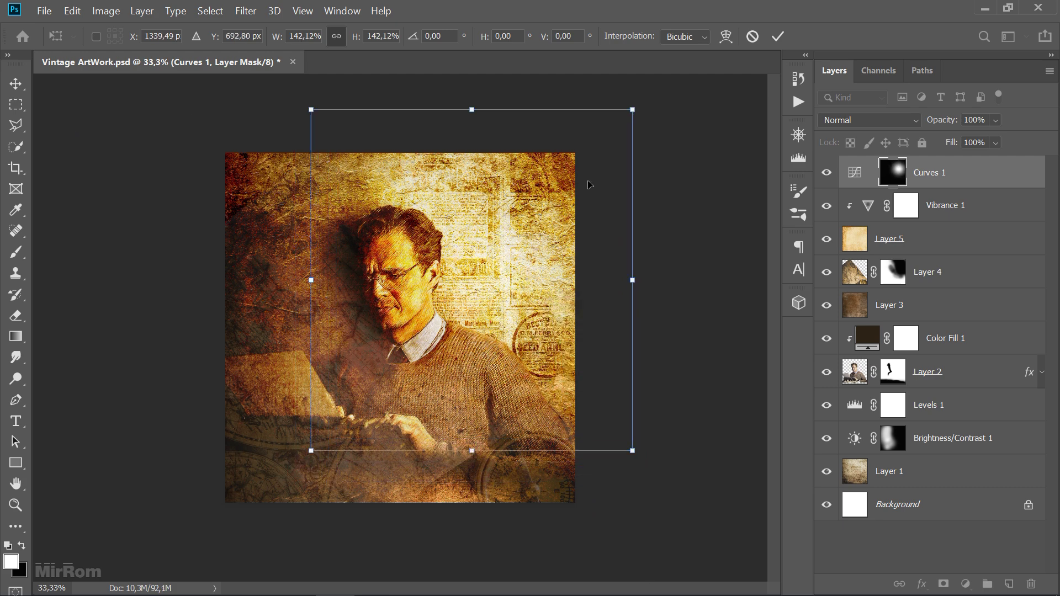
drag(309, 107, 304, 102)
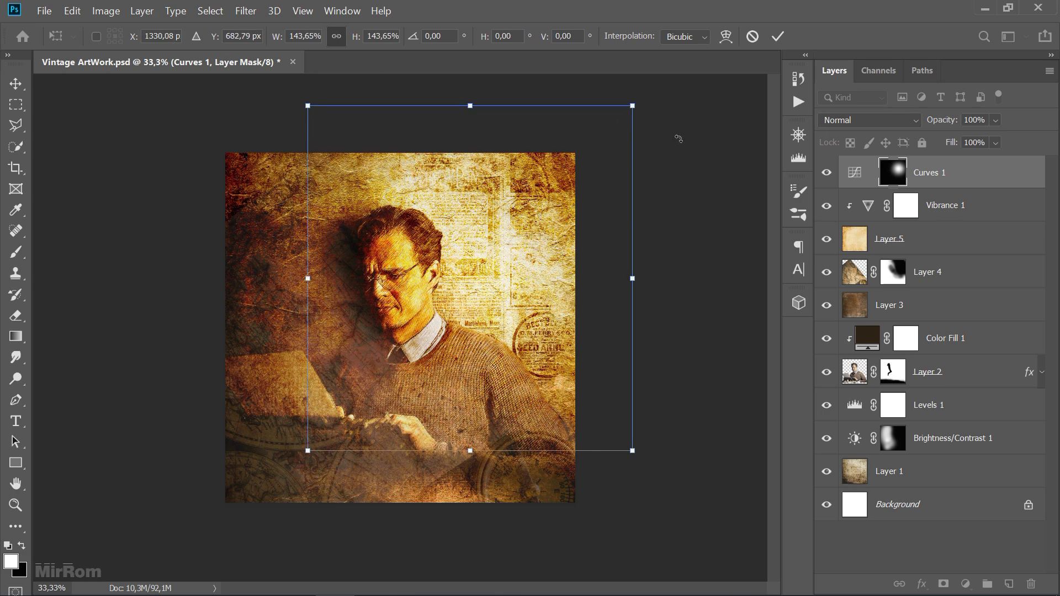
click(778, 36)
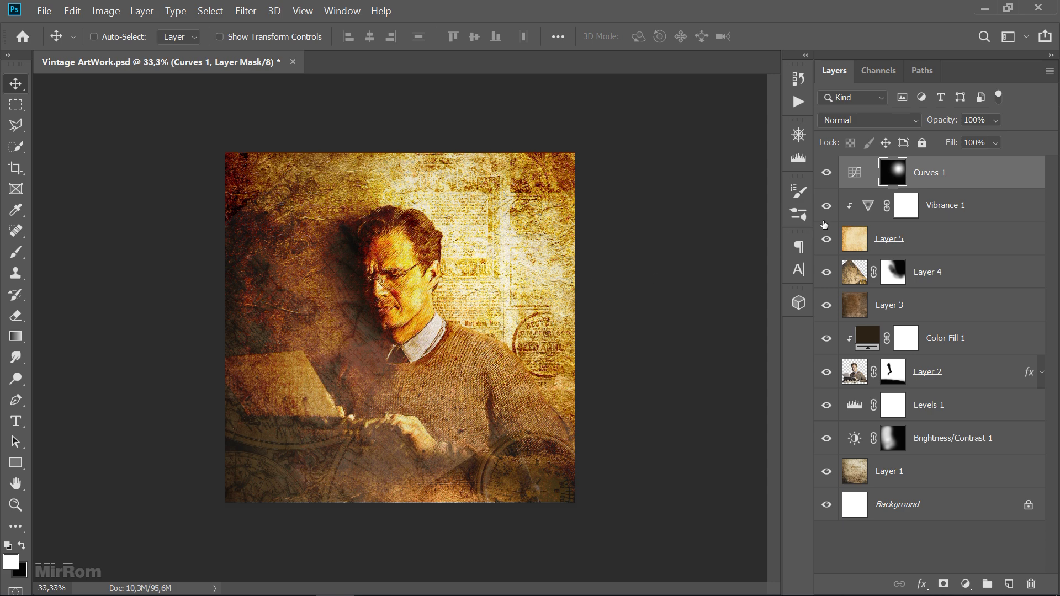
Set the brush to 30% opacity and reduce its size to 250
key(b)
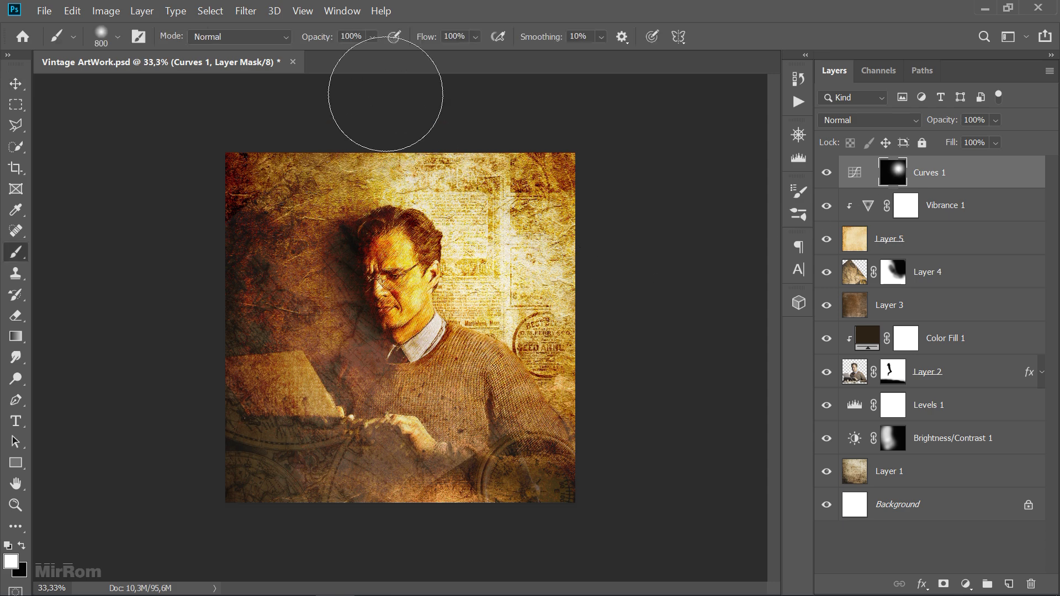
click(371, 36)
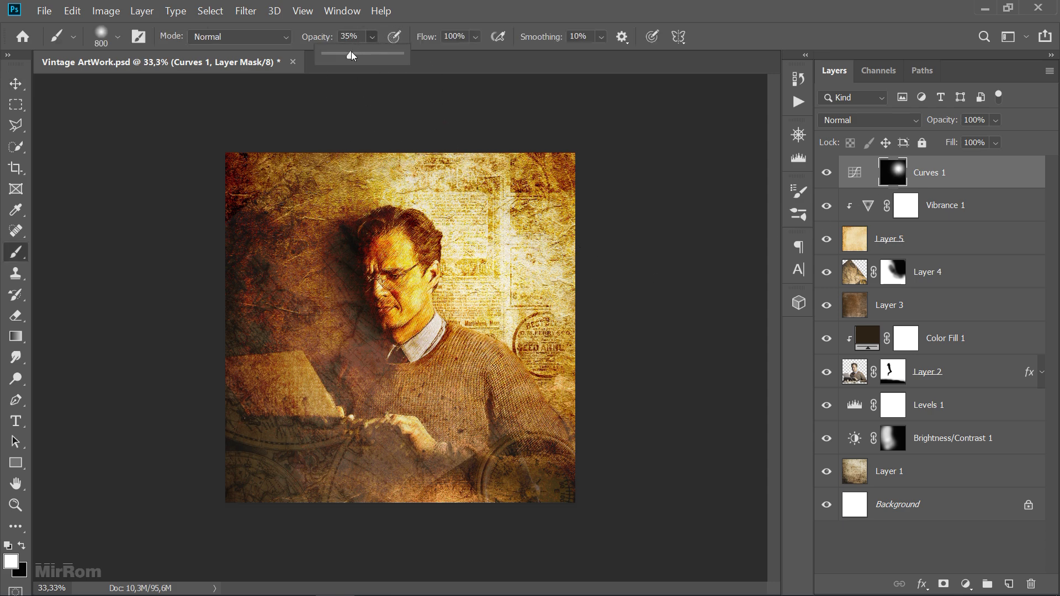
click(475, 342)
key(bracketleft)
key(bracketleft)
key(bracketleft)
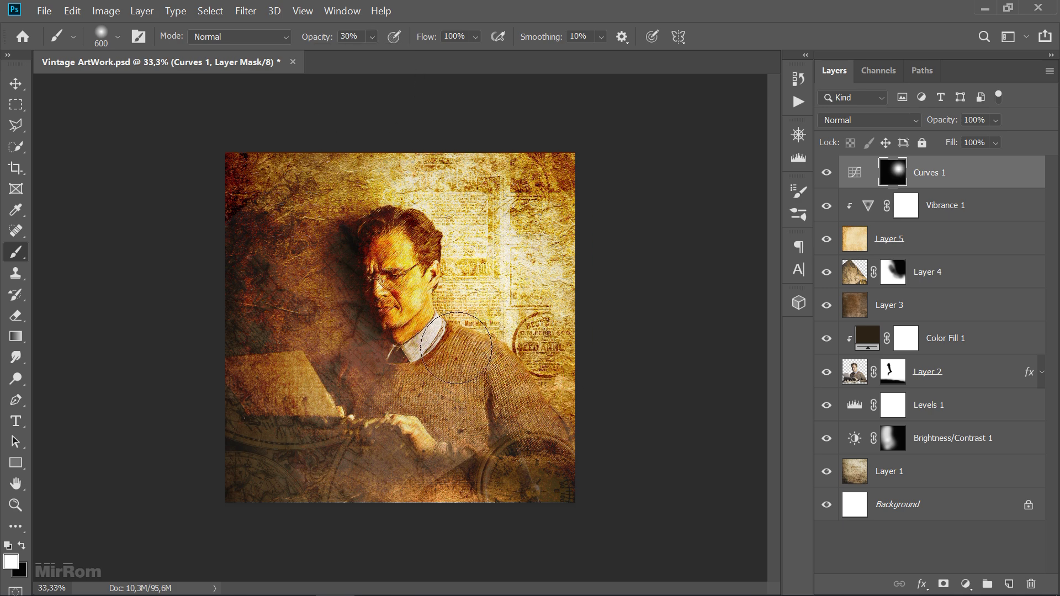
key(bracketleft)
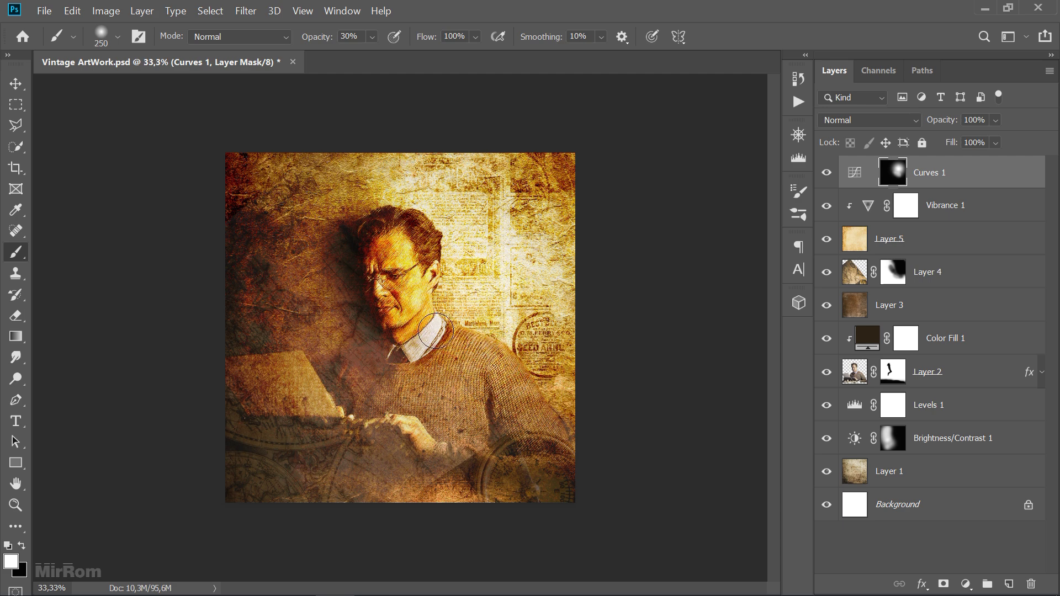
key(bracketleft)
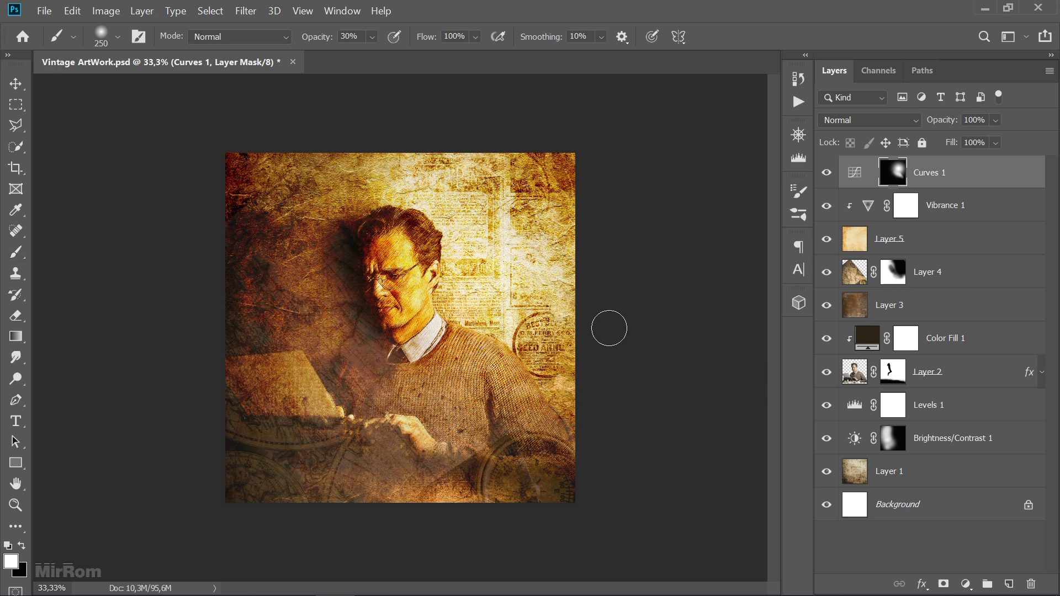
key(v)
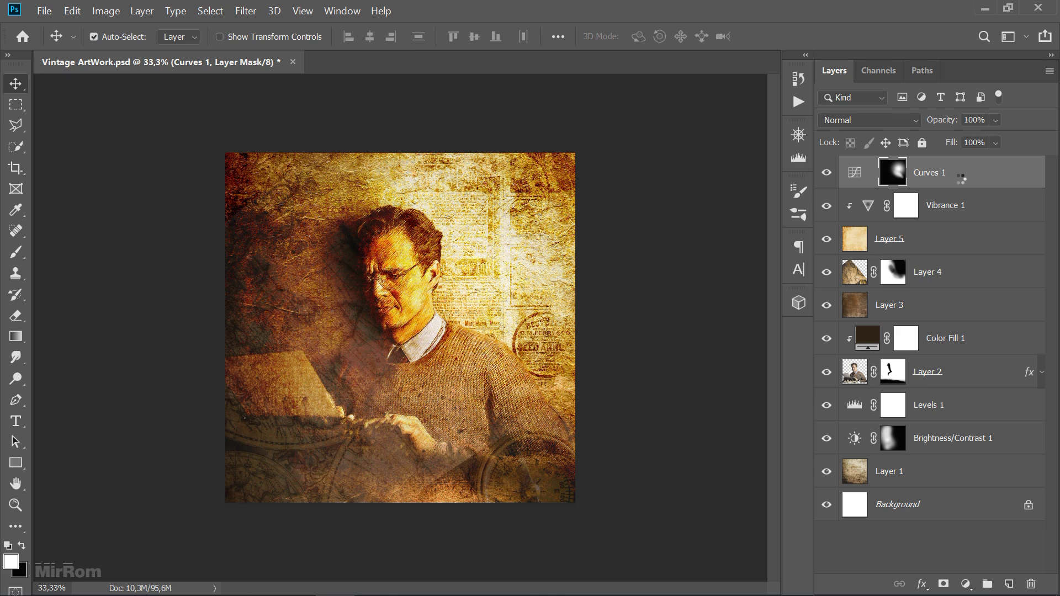
Stamp all visible layers into a new layer and apply the Vintage 04 Camera Raw profile
key(d)
key(ctrl+shift+alt+e)
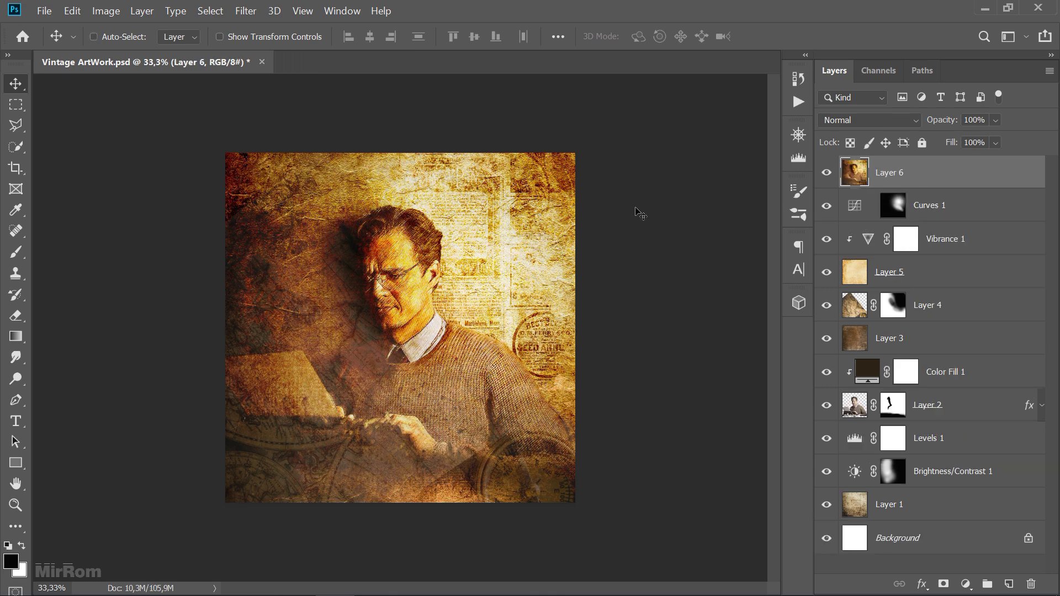
click(250, 12)
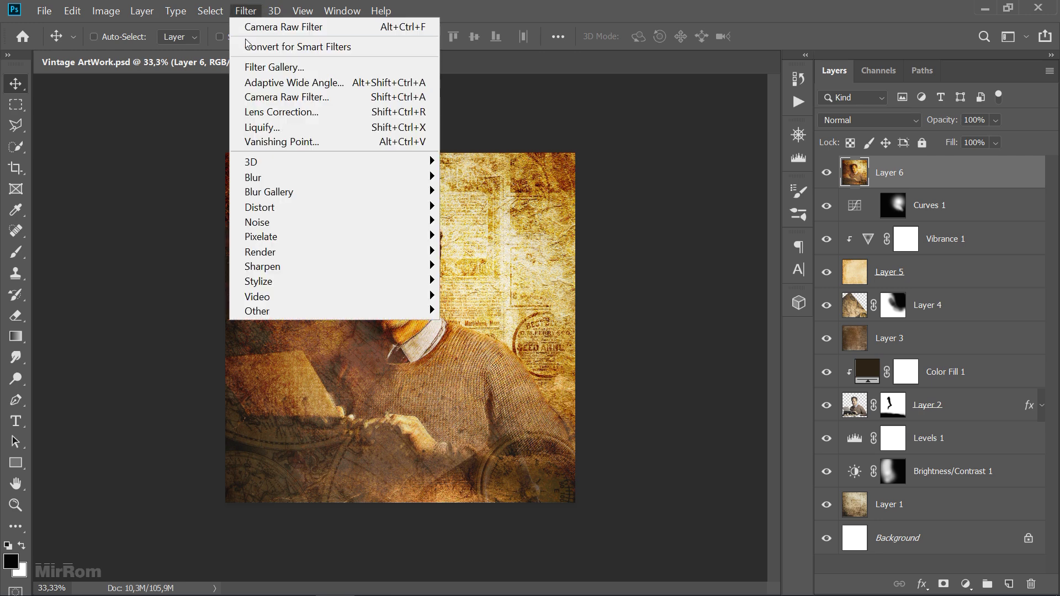
click(282, 98)
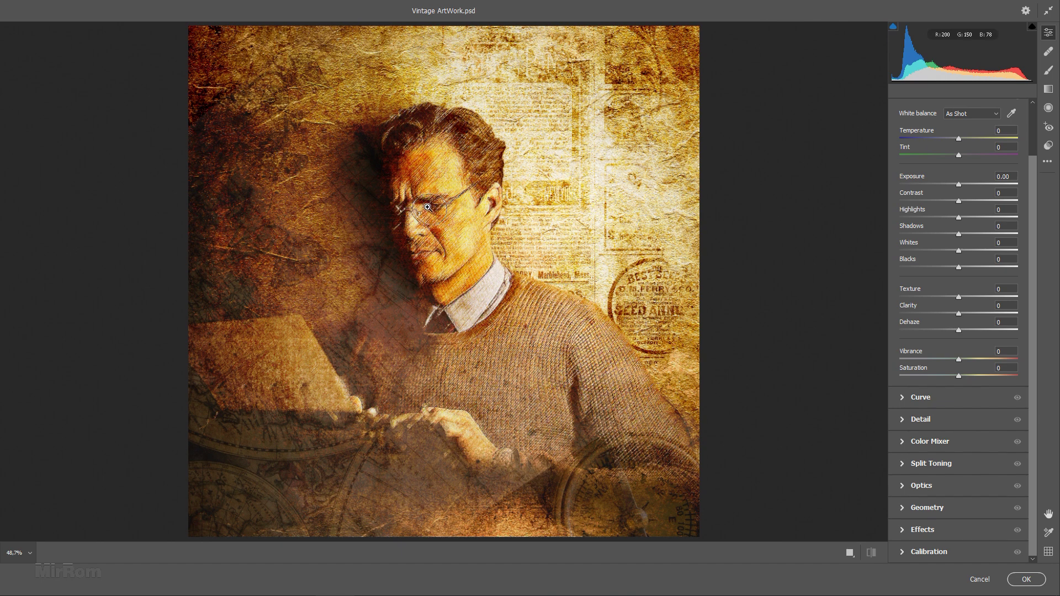
drag(1032, 171, 1036, 127)
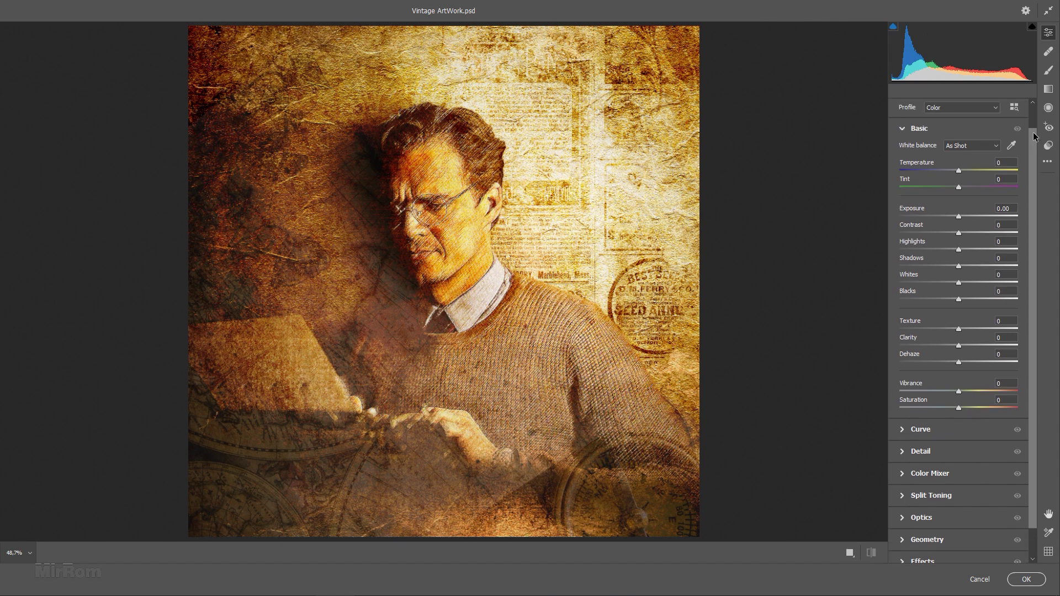
click(1014, 122)
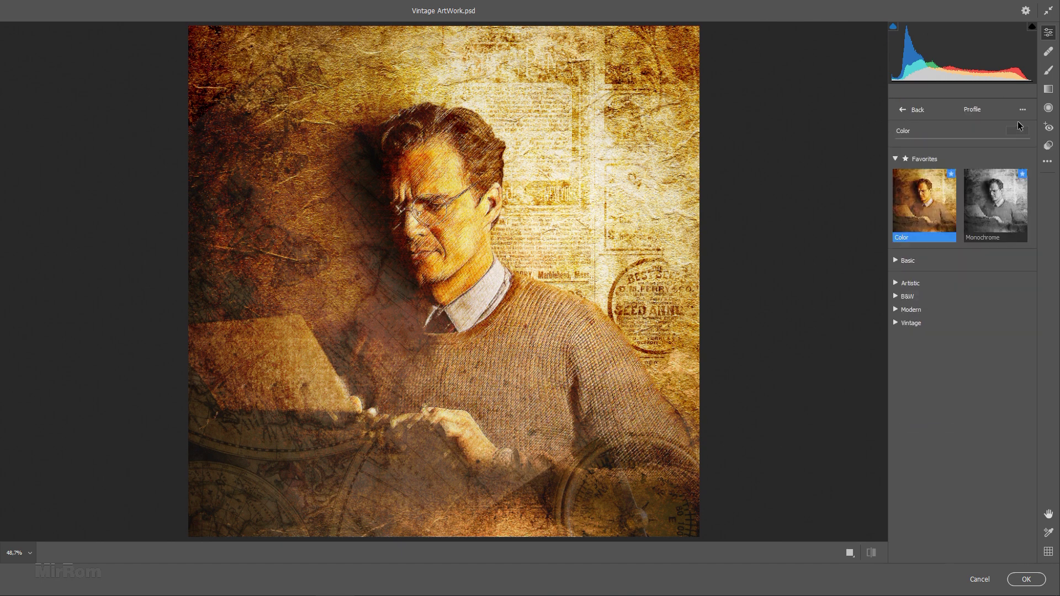
click(911, 323)
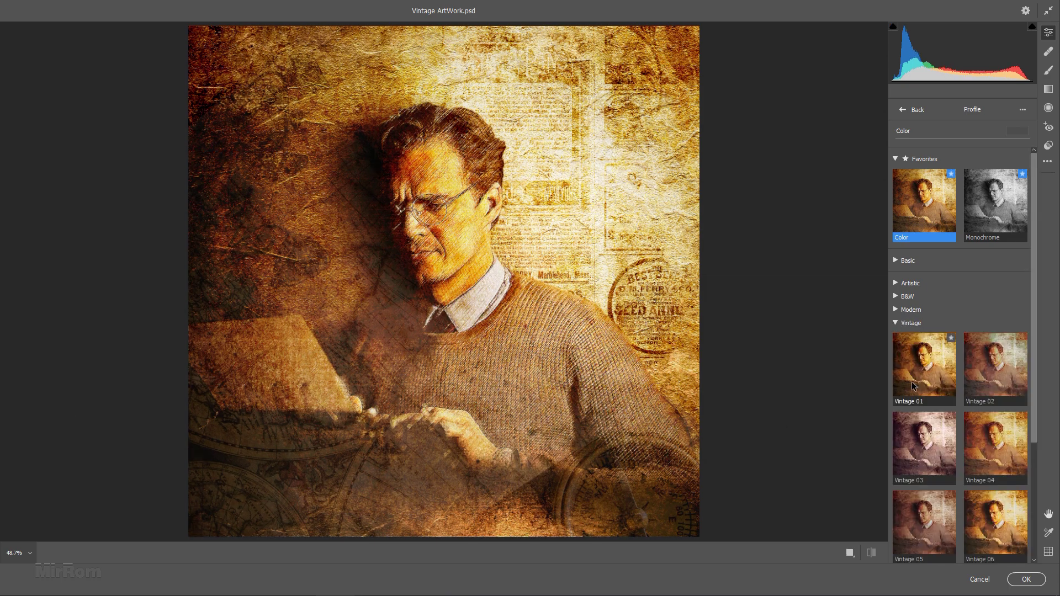
click(1002, 442)
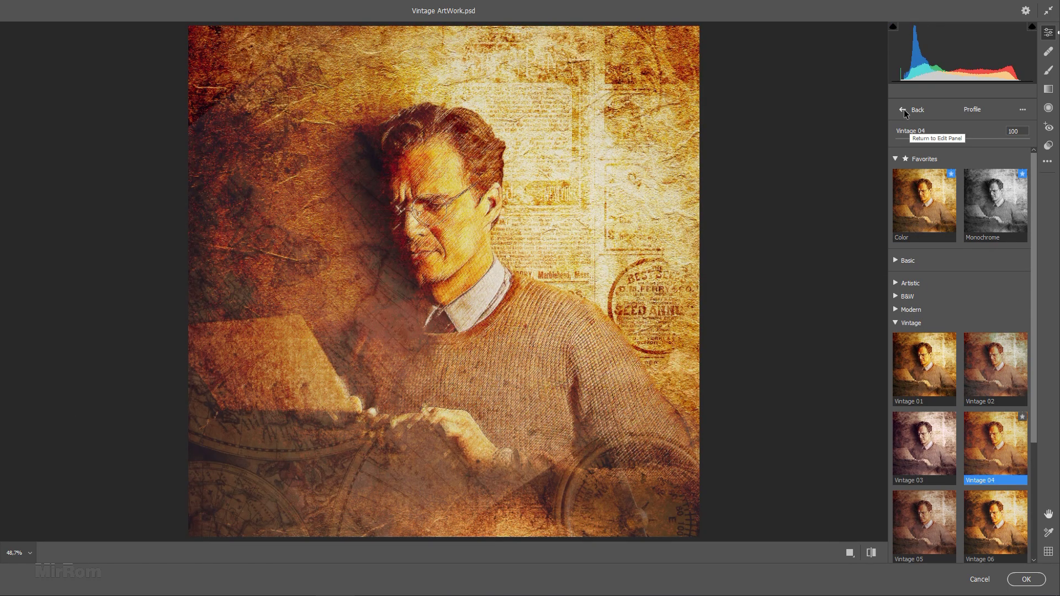
Set Camera Raw Temperature +10, Highlights +10 and Shadows -53, then confirm the grade
click(903, 110)
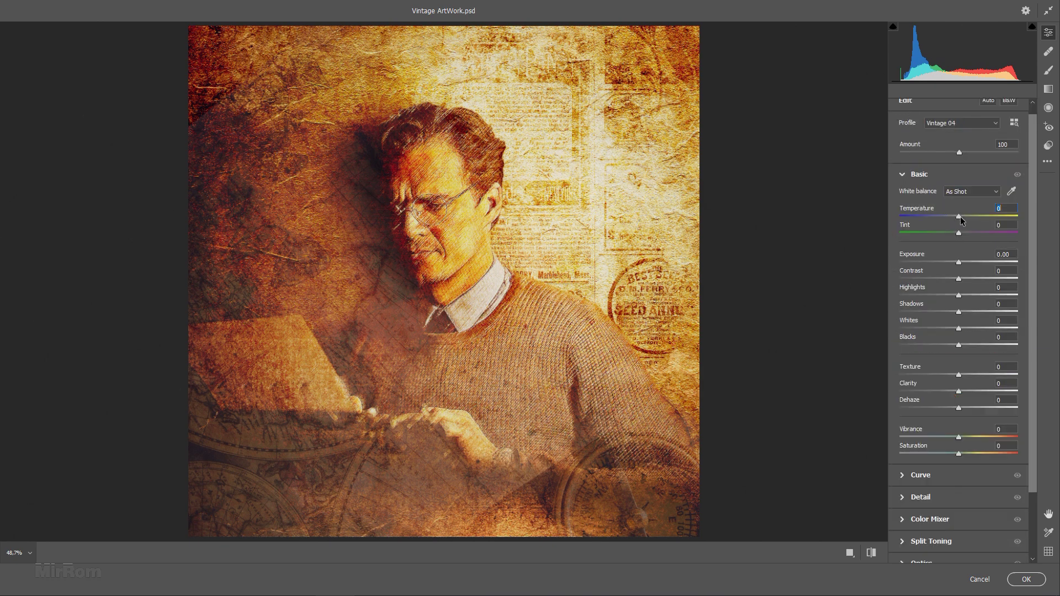
drag(960, 217, 966, 218)
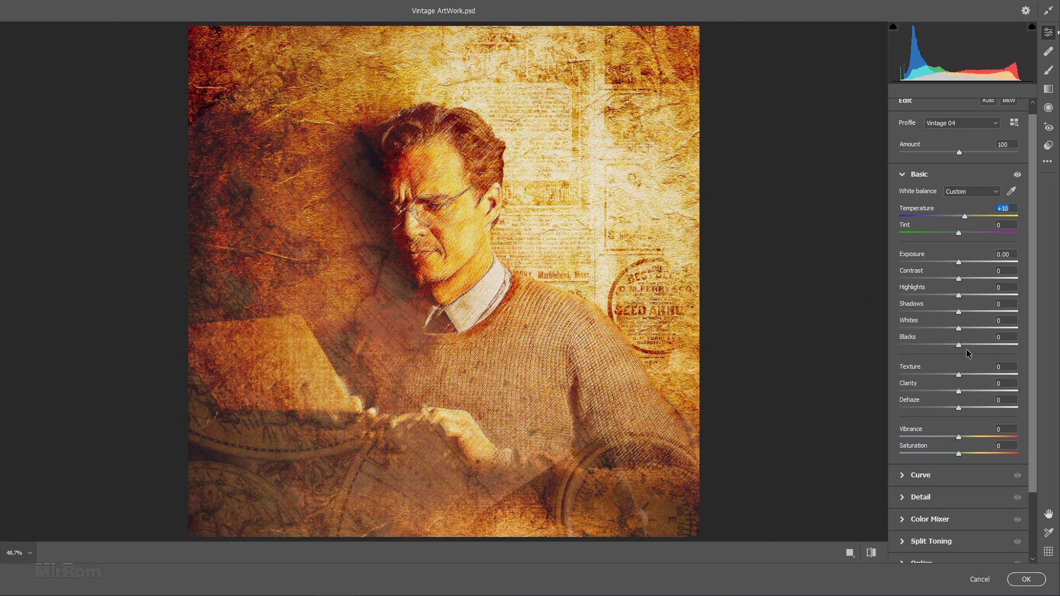
click(959, 298)
drag(959, 298, 965, 300)
drag(959, 312, 926, 311)
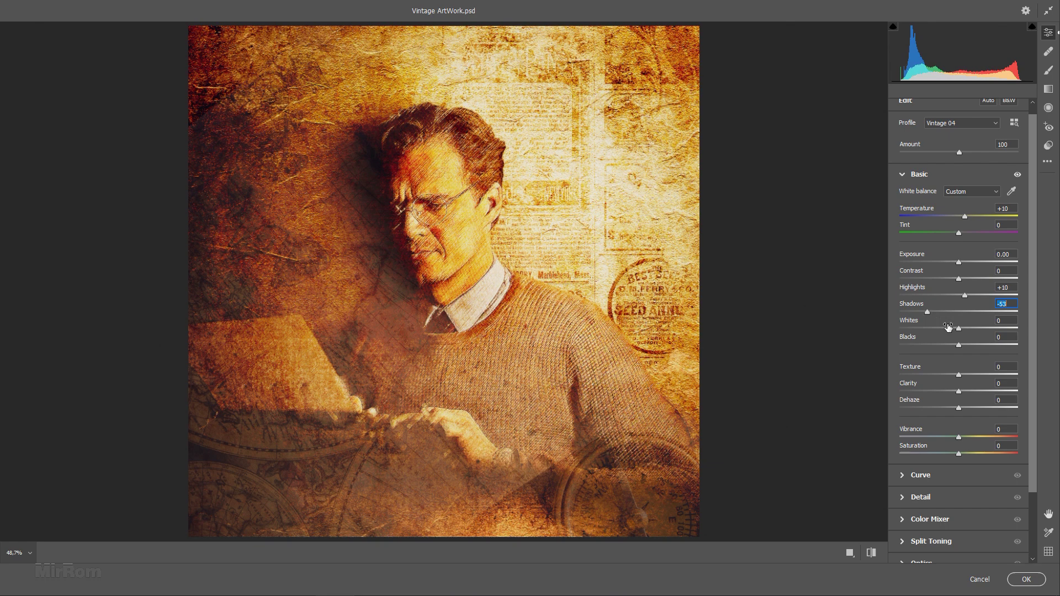
click(1019, 577)
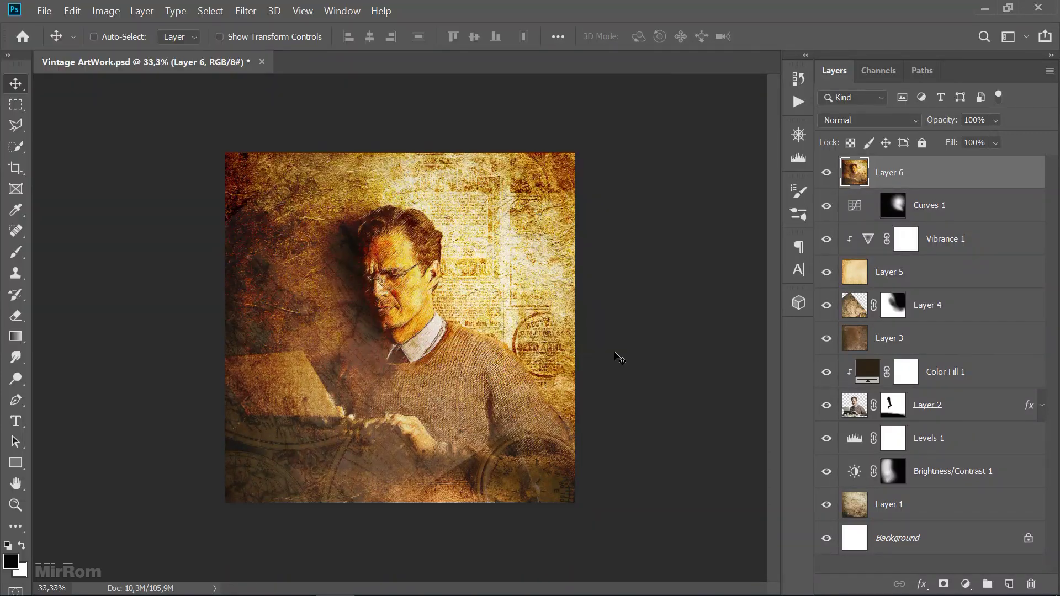
Zoom in and out on the finished vintage artwork, ending around 47.7% to inspect it
key(ctrl+plus)
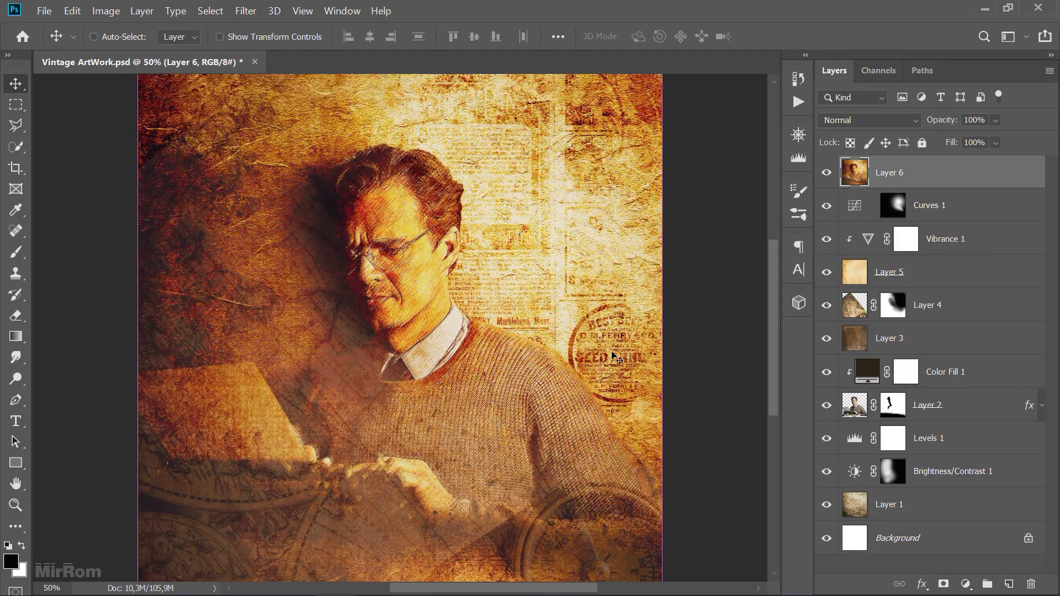
scroll(614, 357, down, 1)
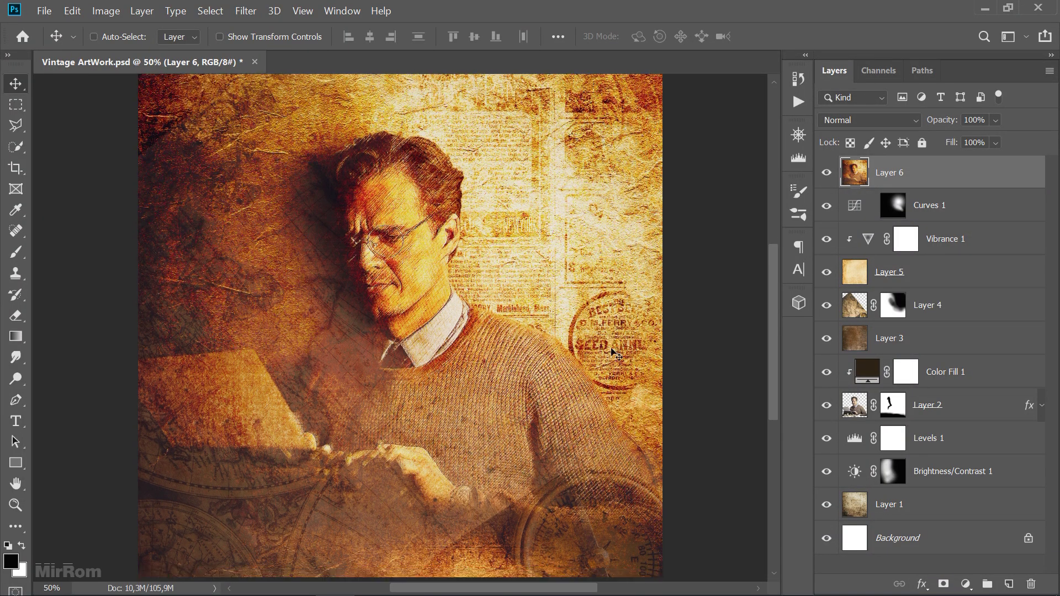
scroll(613, 353, up, 2)
scroll(612, 345, down, 1)
scroll(611, 344, down, 2)
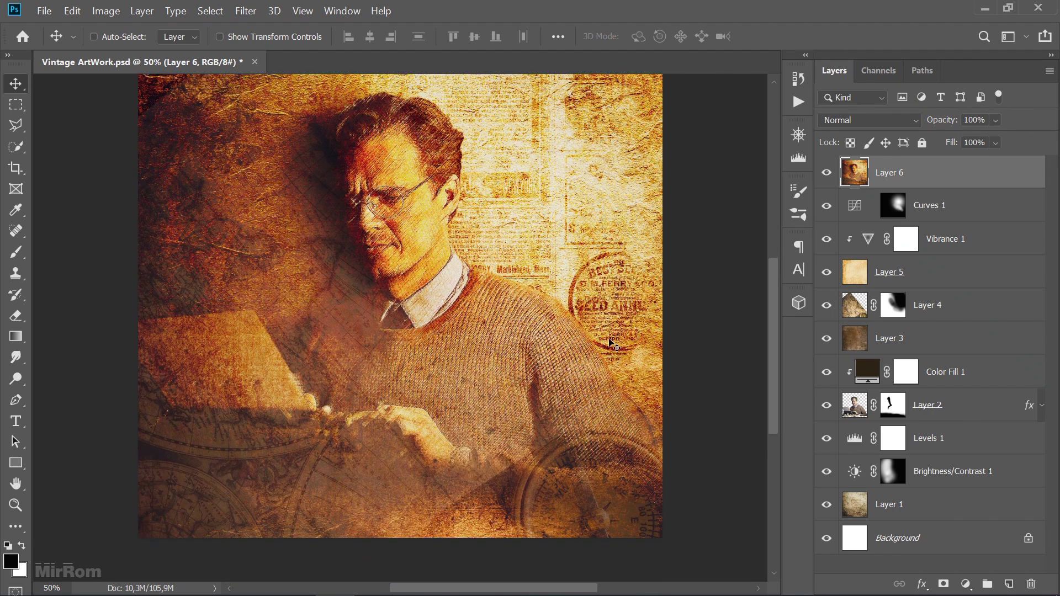
scroll(611, 343, up, 1)
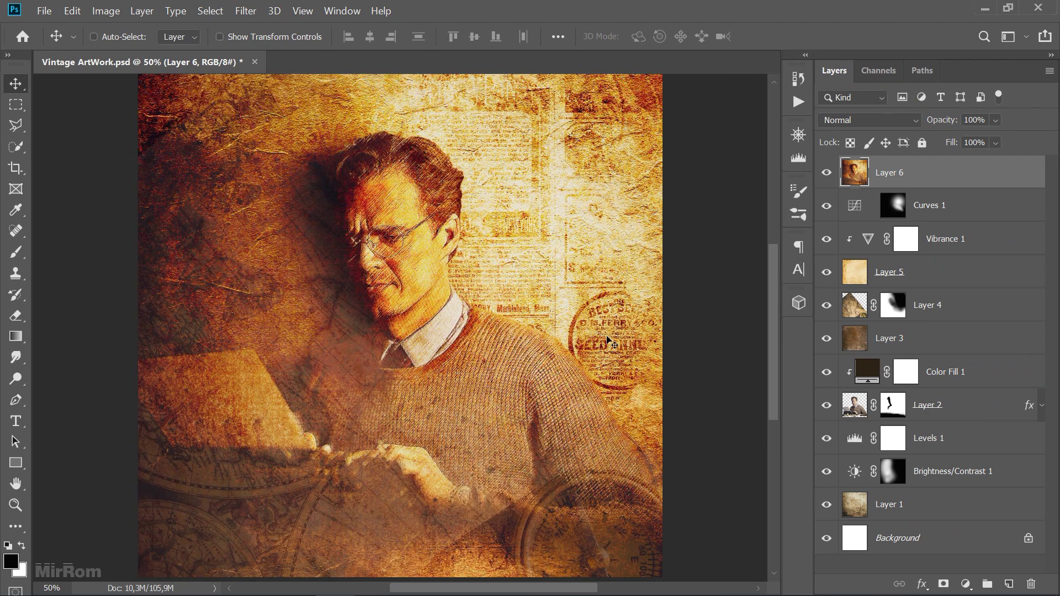
key(ctrl)
key(ctrl+minus)
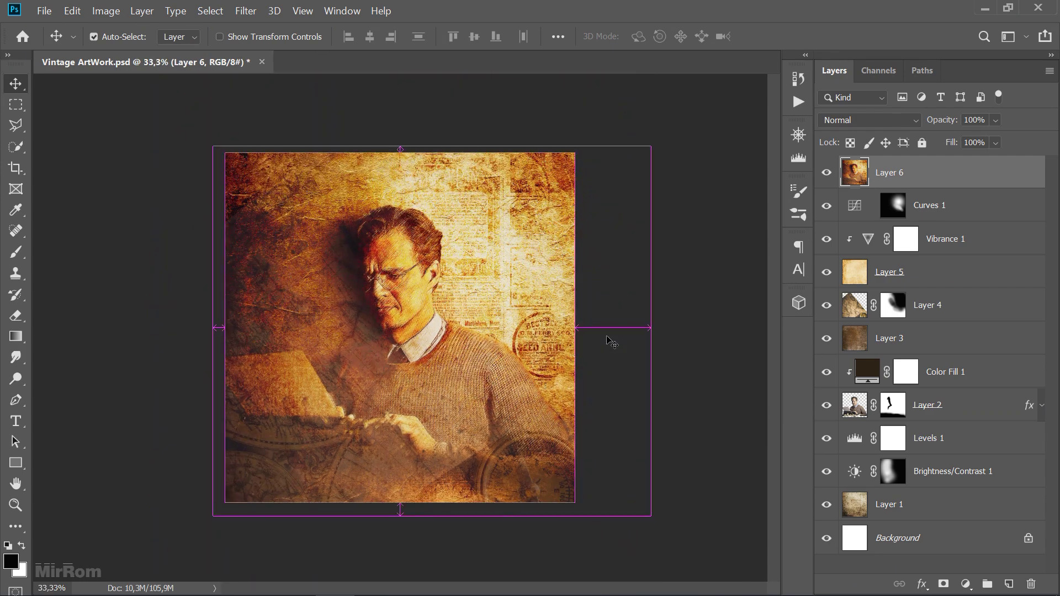
key(ctrl+plus)
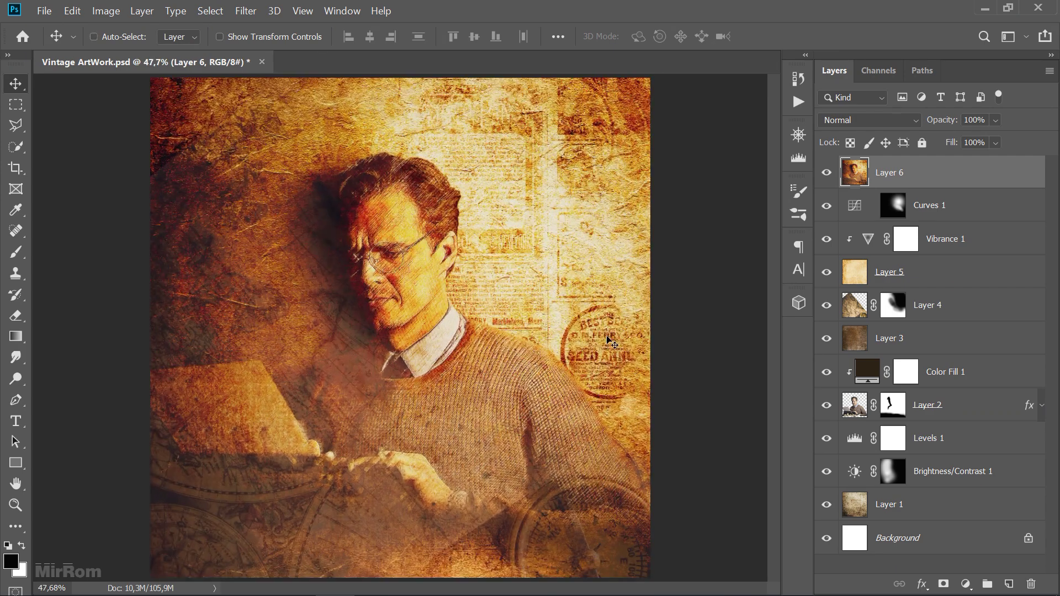